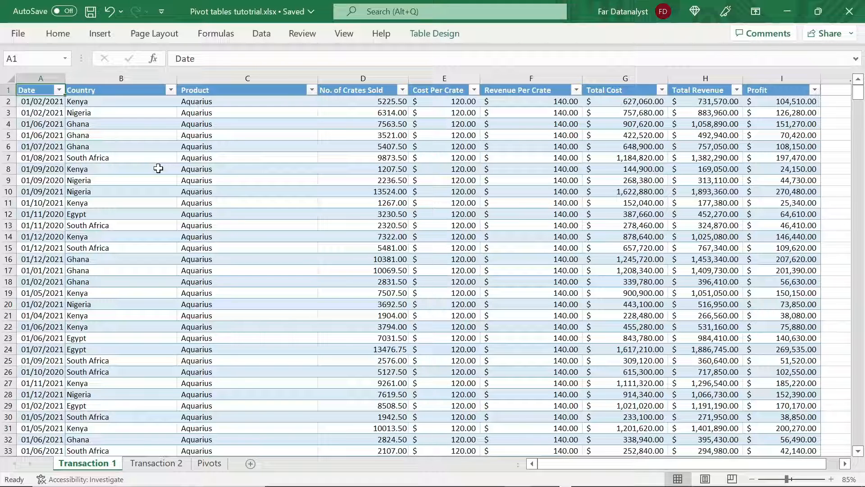
- Lay out the empty PivotTable on the Pivots sheet with Country in Rows, Product in Columns and Profit in Values
mouse_move(411, 460)
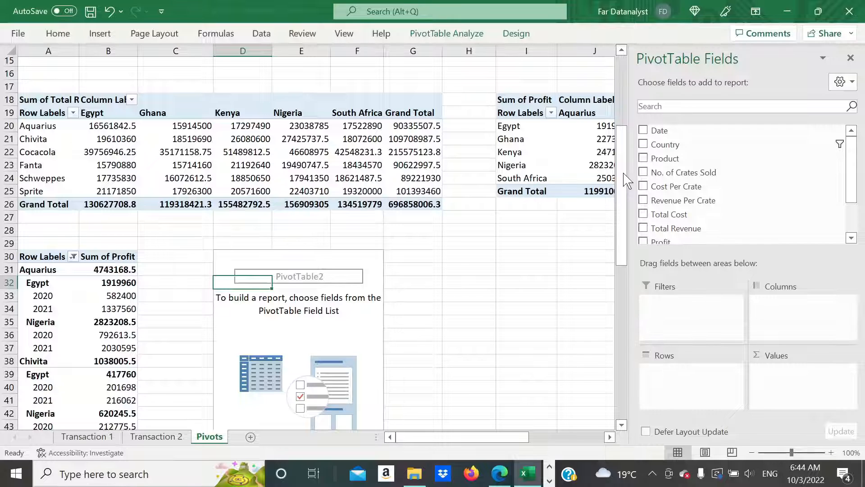
left_click_drag(665, 145, 687, 361)
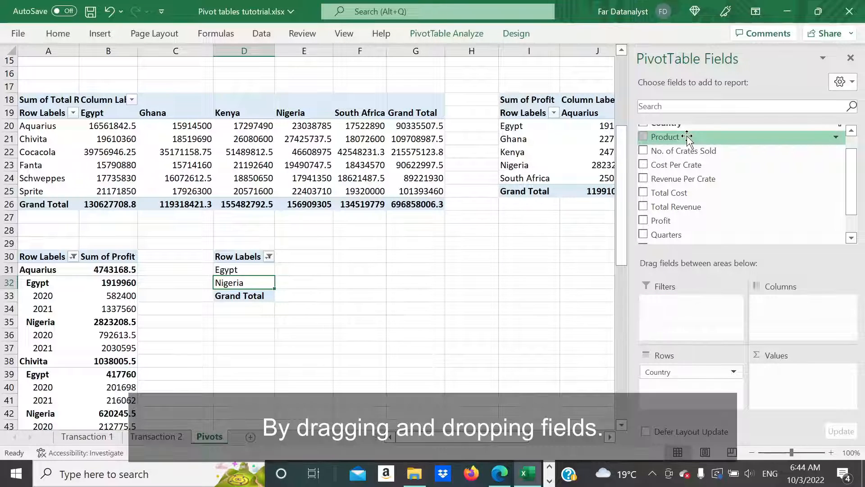
left_click_drag(687, 137, 792, 321)
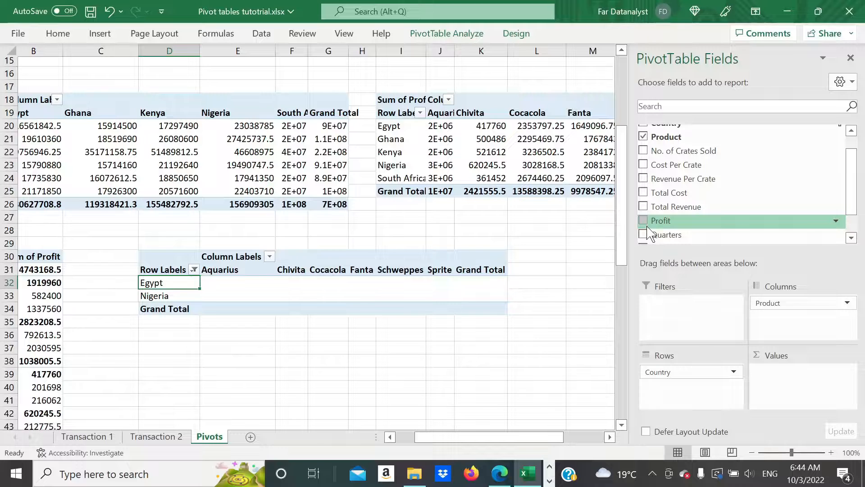
left_click_drag(648, 227, 779, 378)
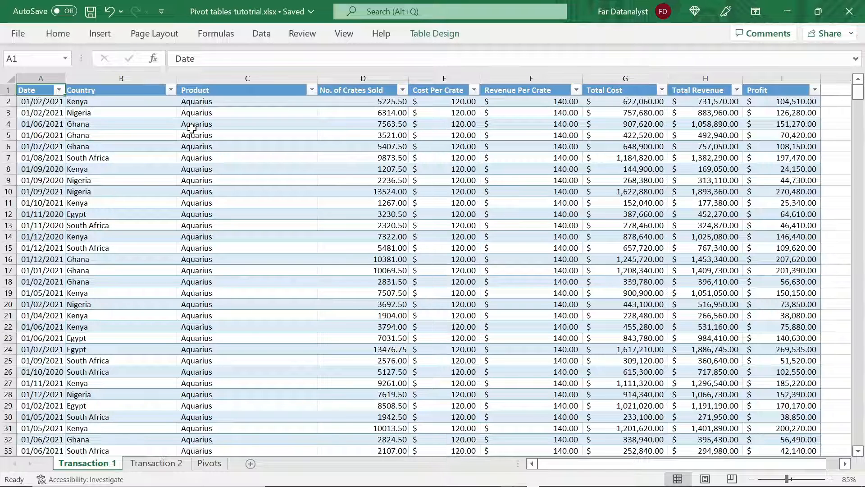
- Examine the Transaction 1 table down to its last record, including the dates, crates sold and profit columns
left_click(192, 129)
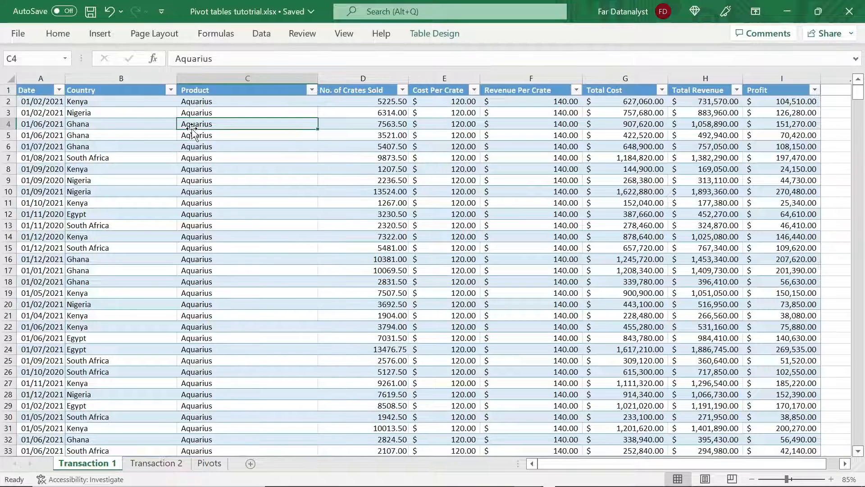
key("ctrl+Down")
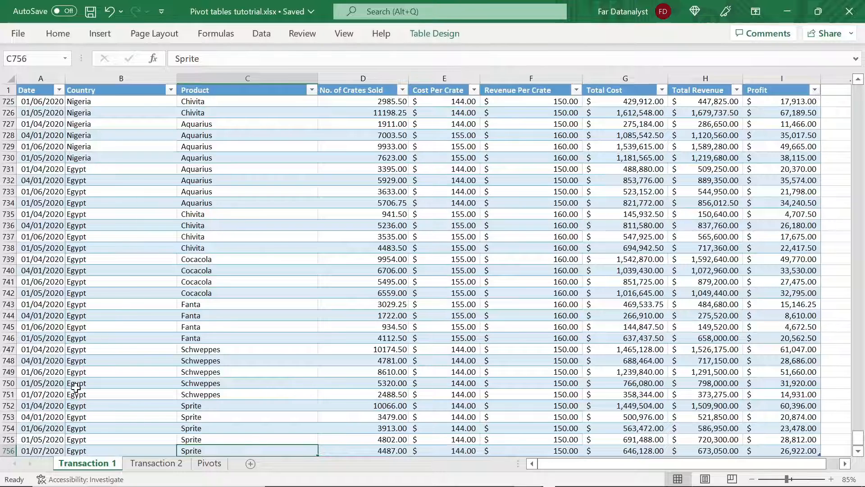
scroll(52, 433, "down", 4)
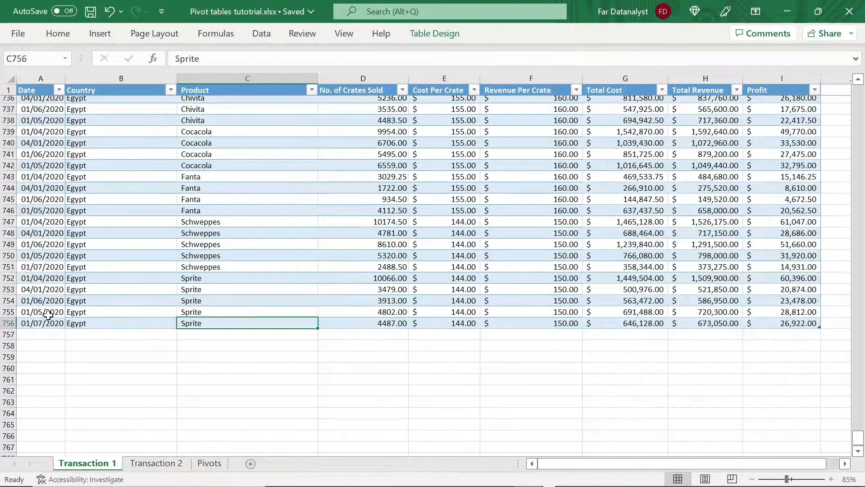
left_click(49, 322)
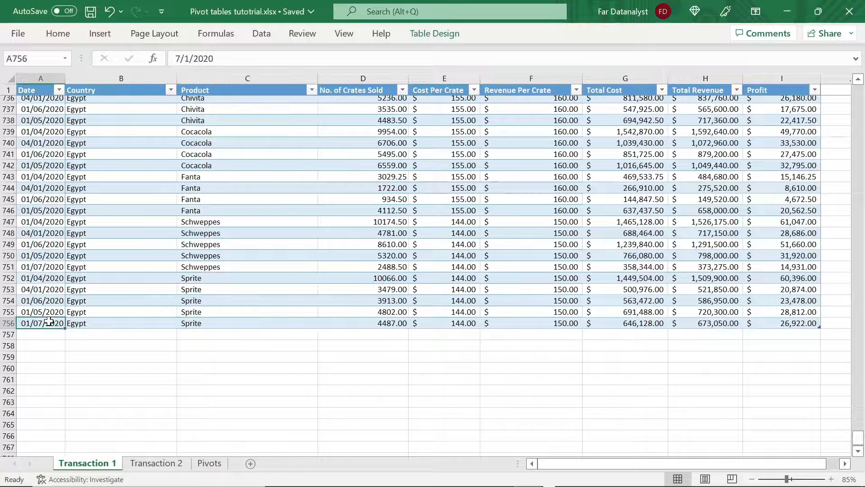
left_click(341, 243)
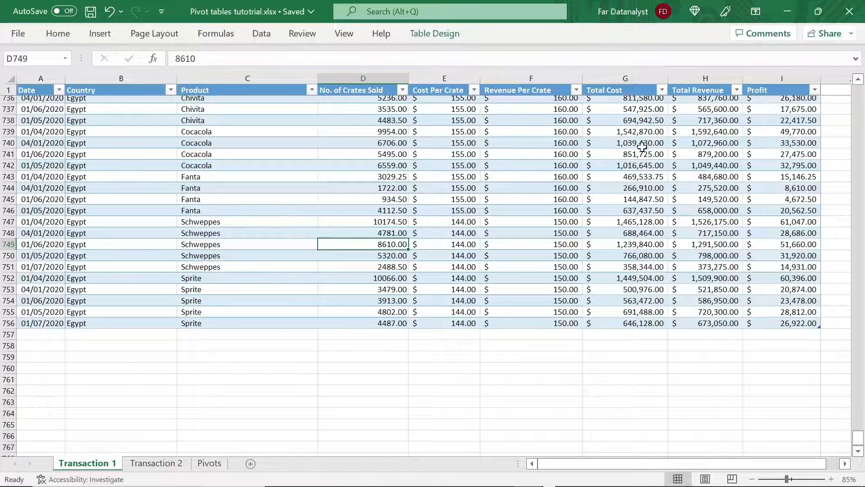
left_click(796, 132)
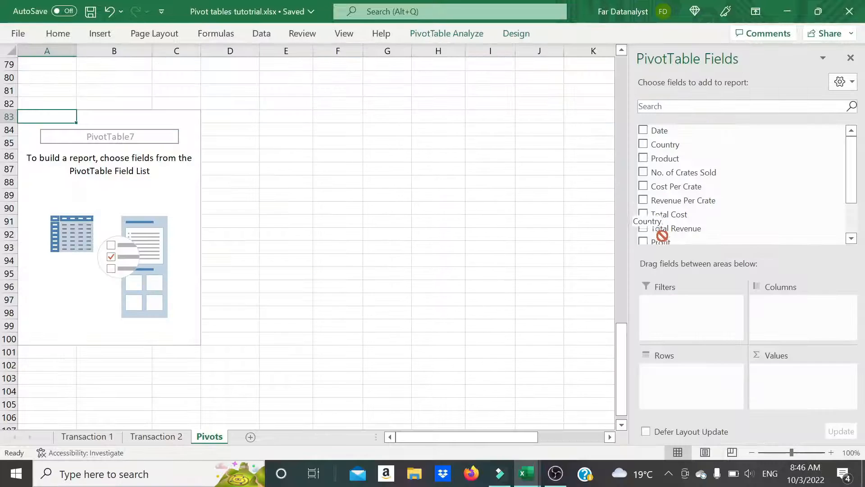
- Build the empty PivotTable at cell A83 of the Pivots sheet with Country and Product in Rows and Profit in Values
left_click_drag(660, 234, 672, 372)
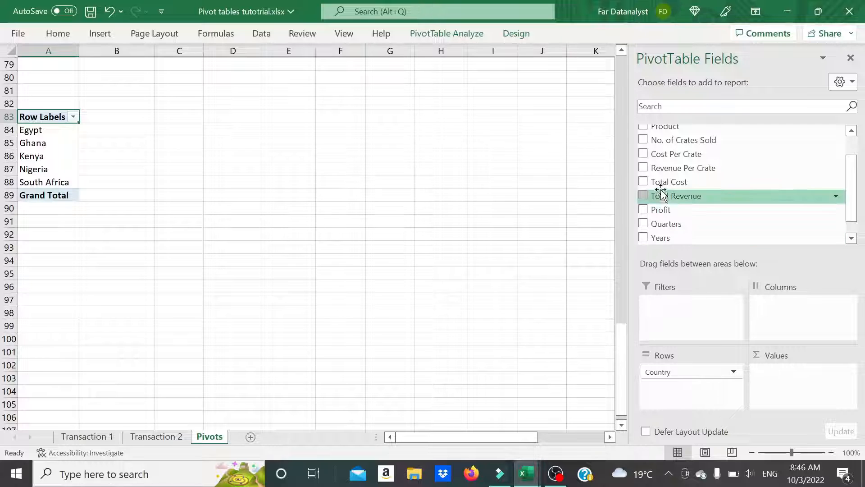
scroll(674, 172, "up", 2)
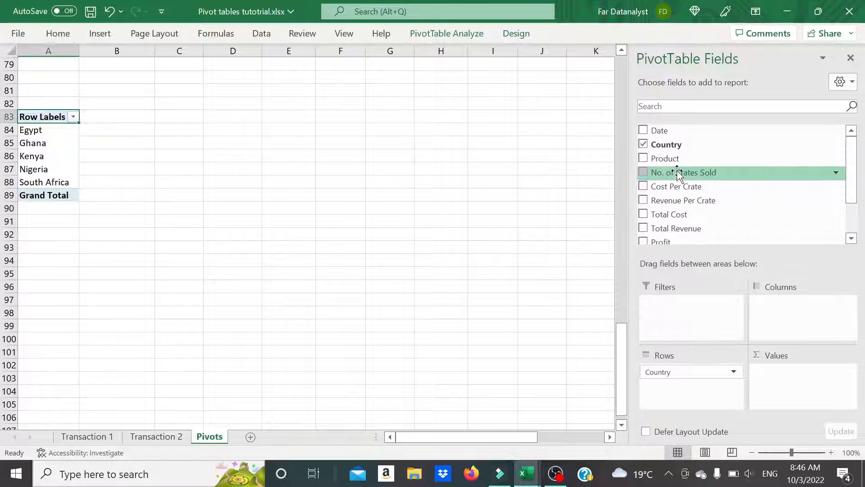
left_click_drag(673, 158, 669, 387)
scroll(695, 205, "down", 1)
left_click_drag(686, 211, 785, 385)
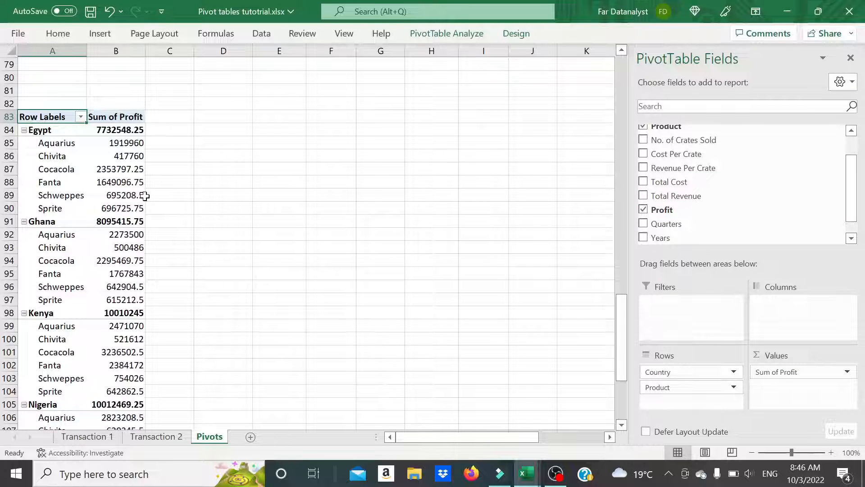
- Look up the Chivita profit for Nigeria in the country and product PivotTable
scroll(100, 278, "down", 2)
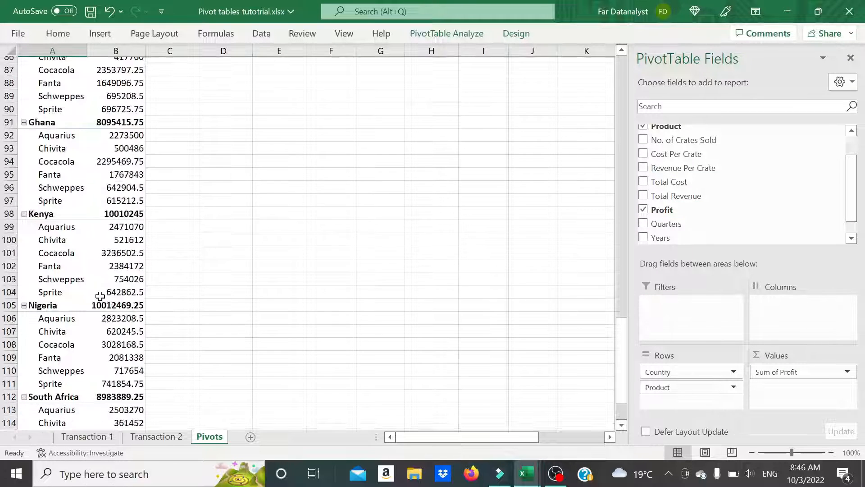
left_click(125, 332)
mouse_move(125, 333)
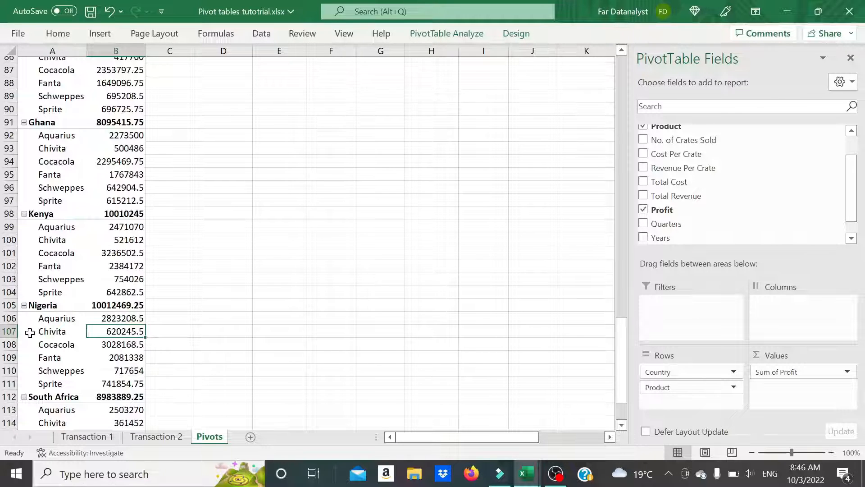
left_click(10, 332)
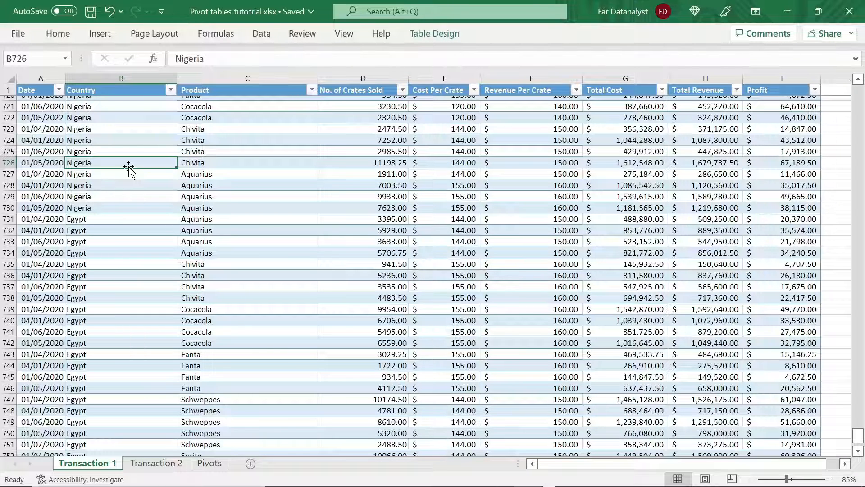
- Examine the country, product and crates sold entries of the Nigeria records near the end of the Transaction 1 table
left_click(190, 138)
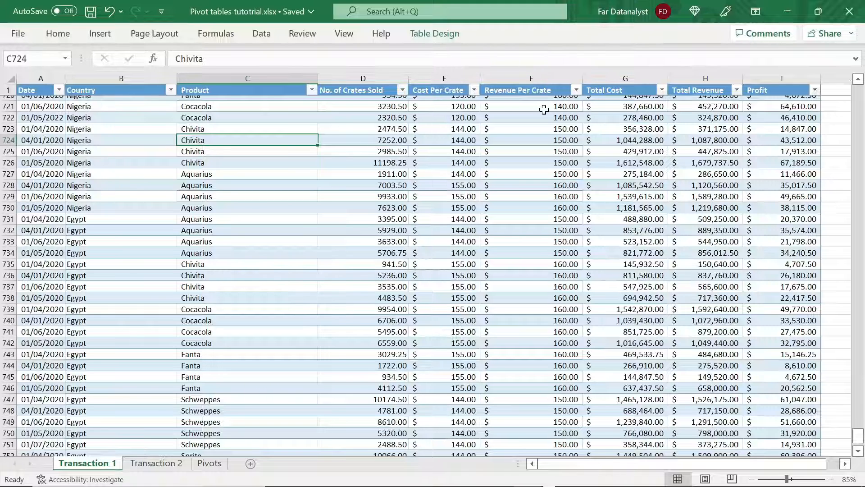
left_click(383, 118)
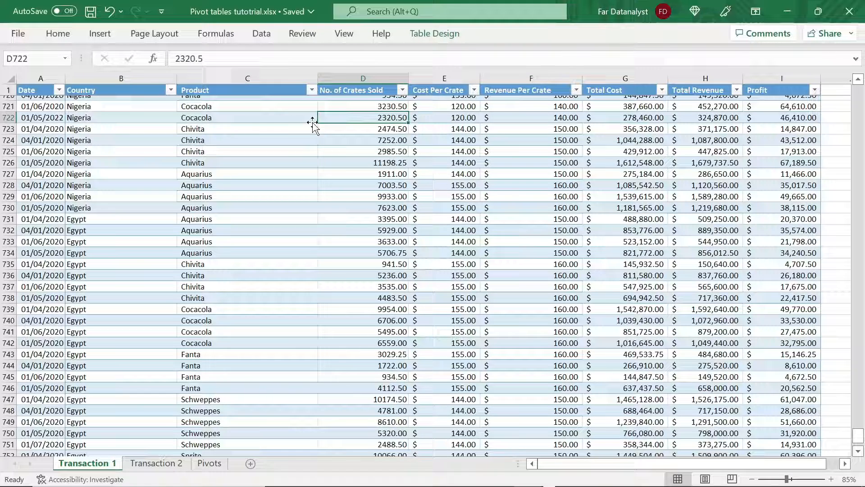
left_click(255, 118)
left_click(134, 116)
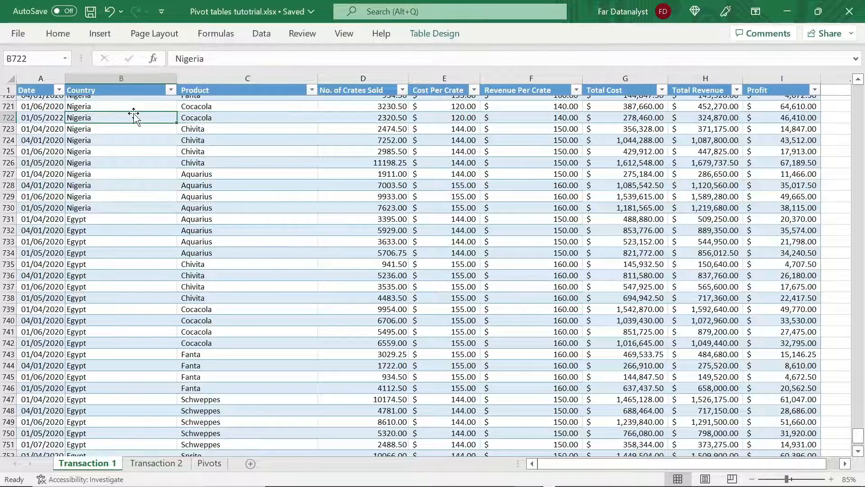
left_click(365, 109)
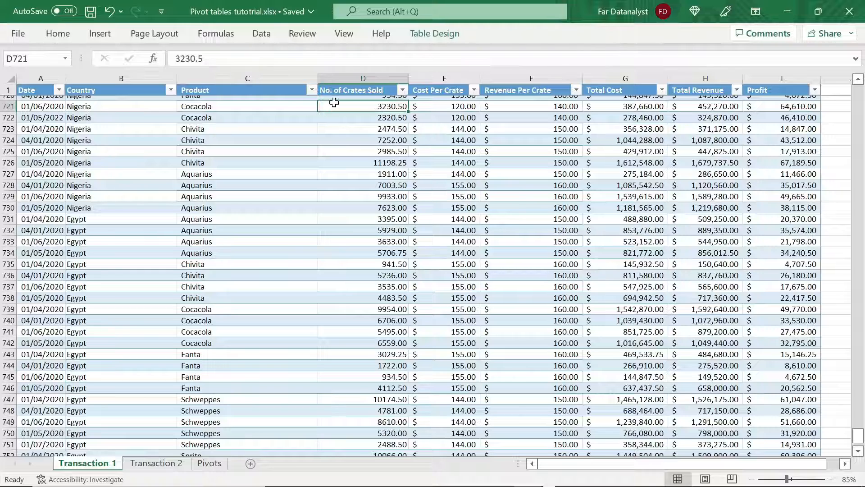
left_click(261, 96)
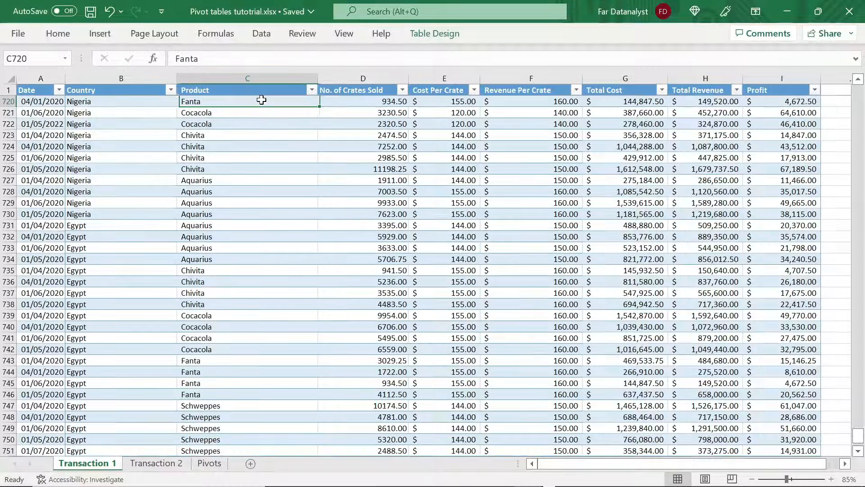
left_click(235, 113)
left_click(136, 112)
right_click(135, 112)
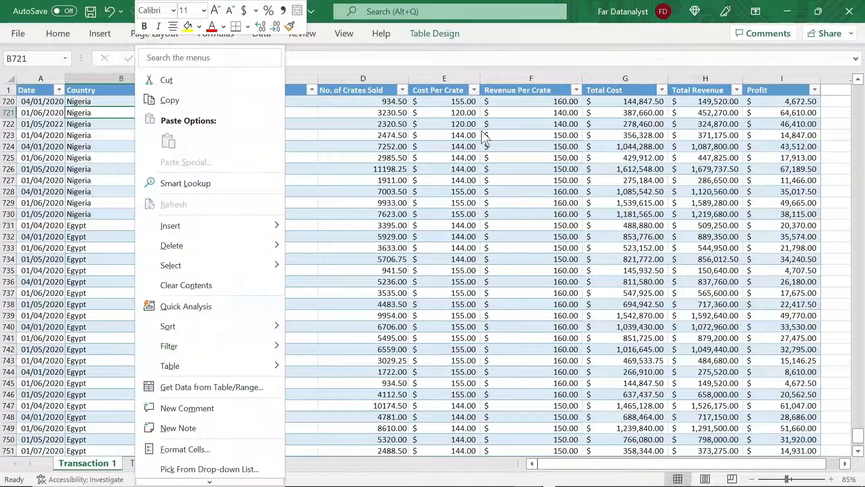
key("Escape")
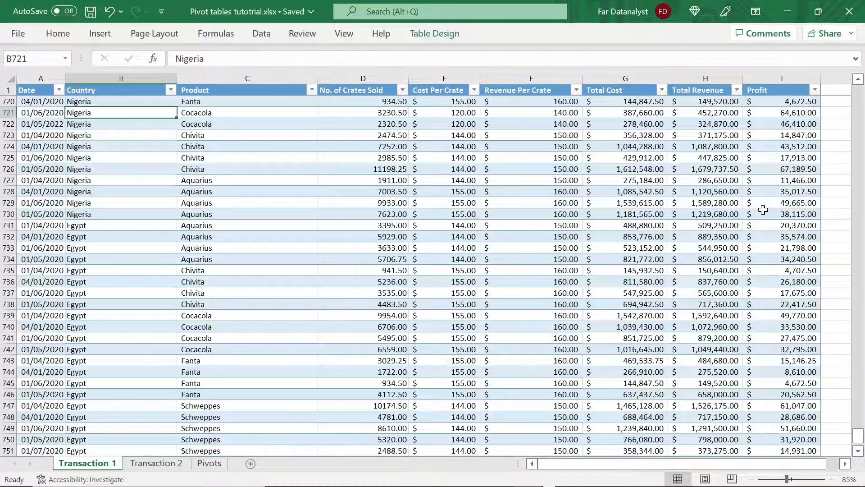
- Review the first records of the Transaction 1 table and compare them with the unformatted data on the Transaction 2 sheet
key("ctrl+Home")
left_click(328, 251)
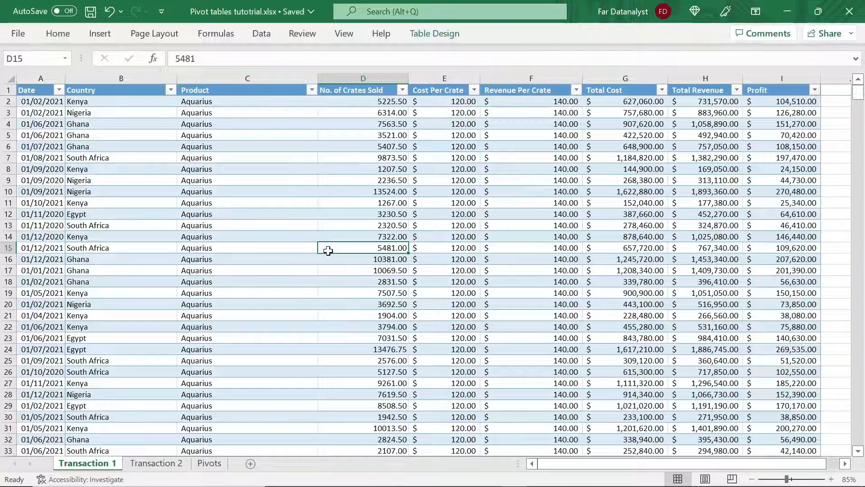
left_click(449, 215)
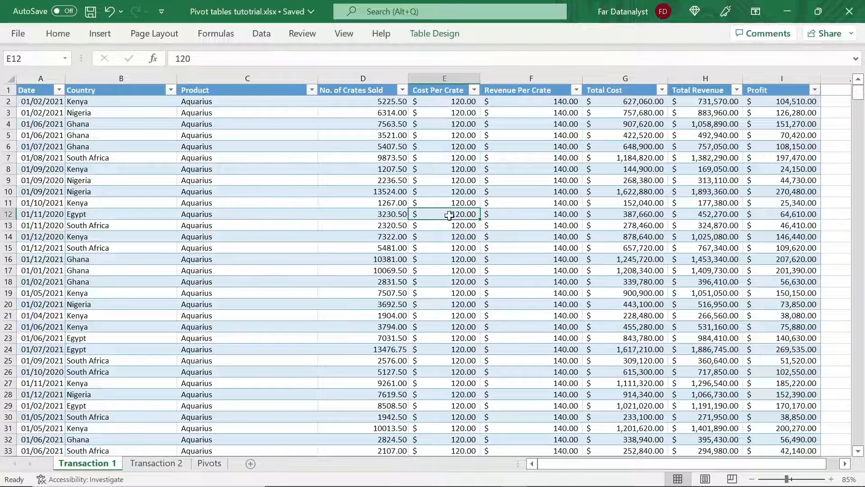
left_click(332, 180)
left_click(342, 206)
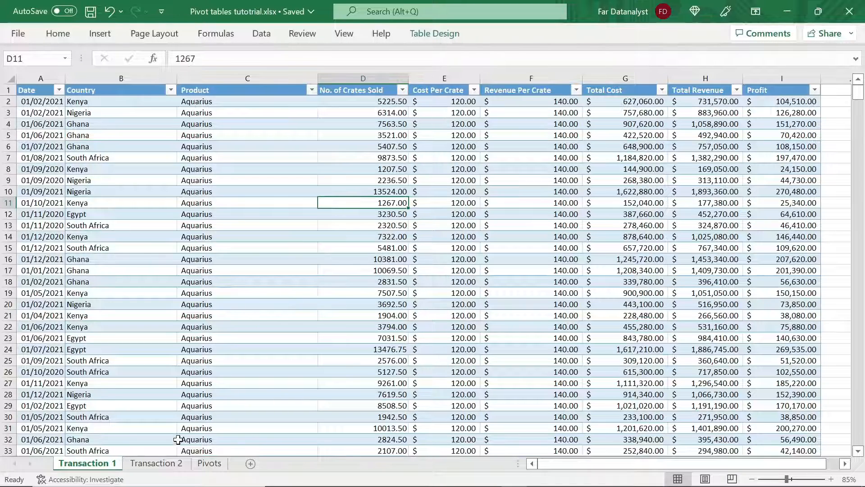
left_click(172, 467)
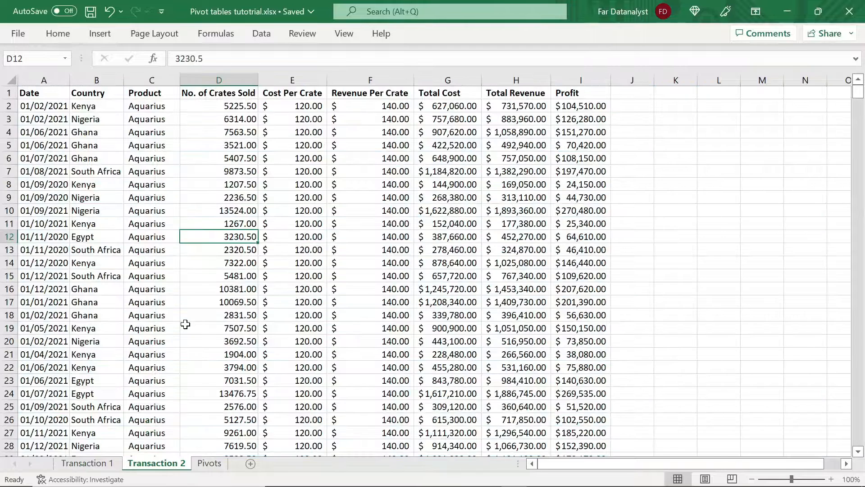
left_click(185, 326)
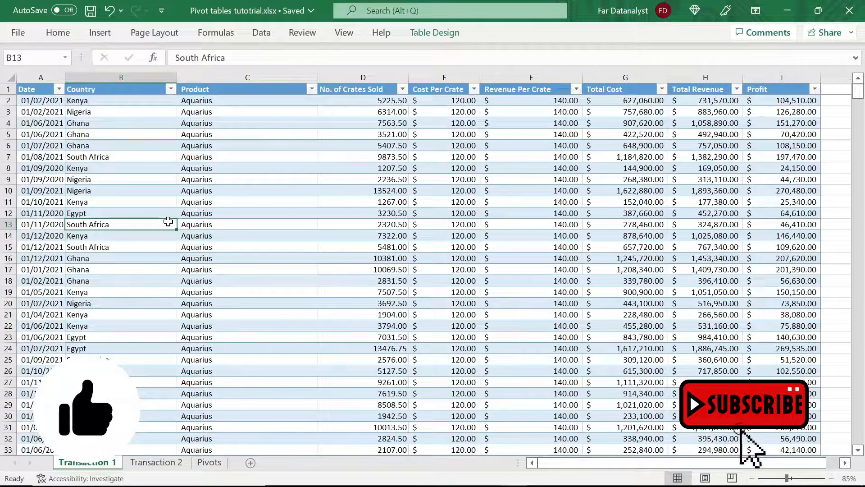
- Create a PivotTable from Table1 on the Transaction 1 sheet, placed in the existing Pivots worksheet at cell A2
left_click(109, 35)
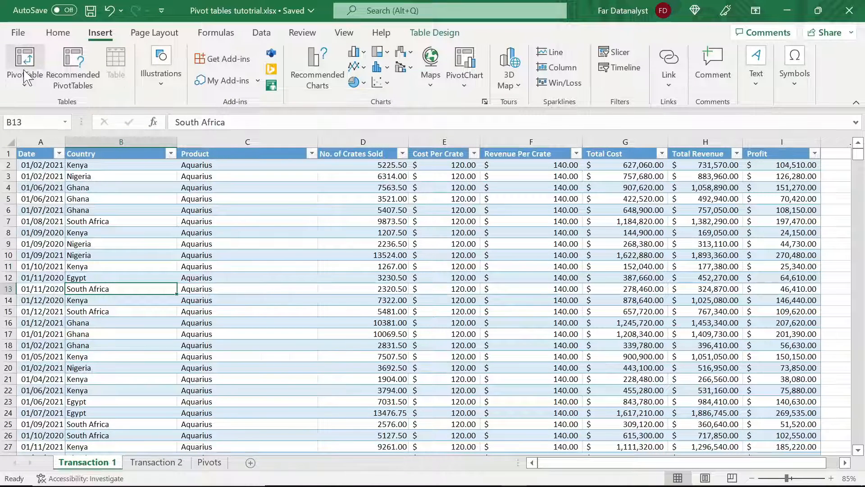
left_click(26, 85)
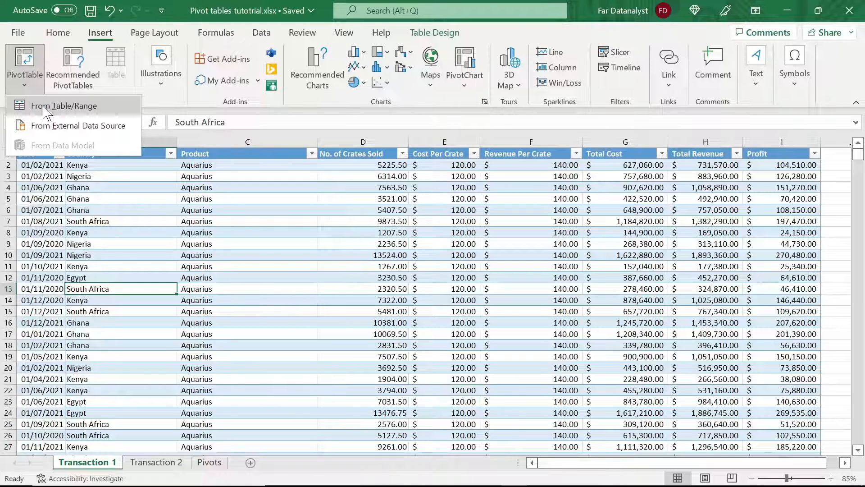
left_click(63, 106)
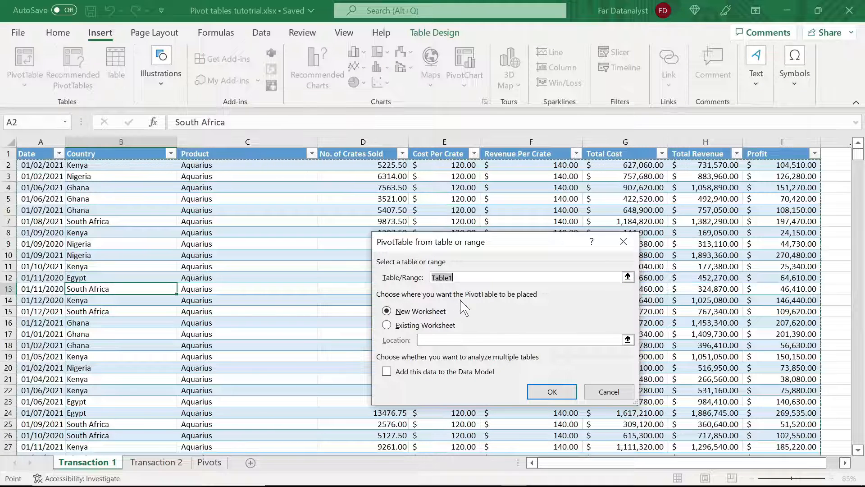
left_click(388, 325)
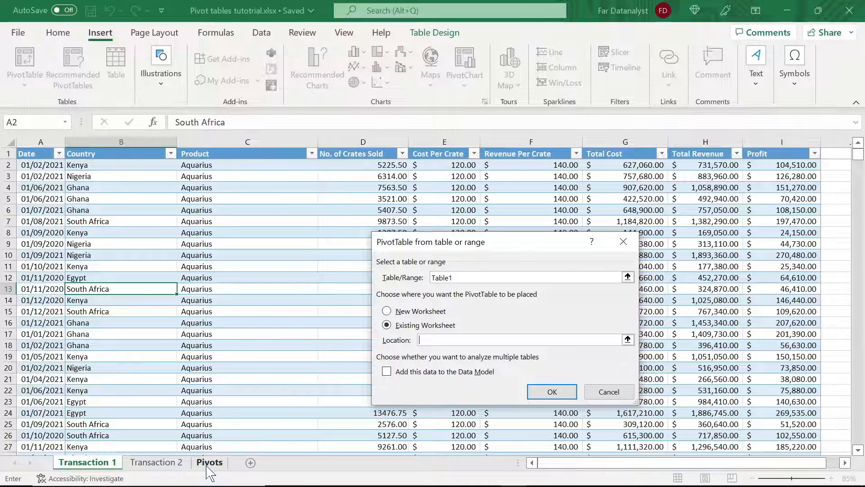
left_click(628, 340)
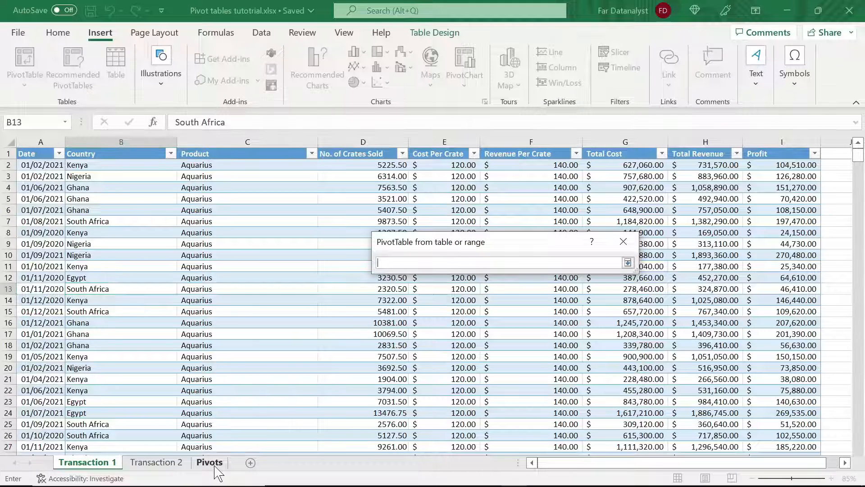
left_click(209, 463)
left_click(43, 170)
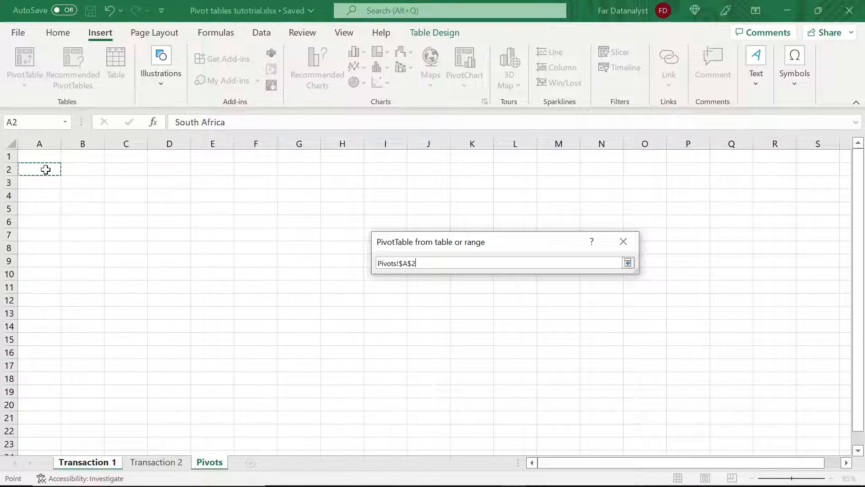
left_click(628, 263)
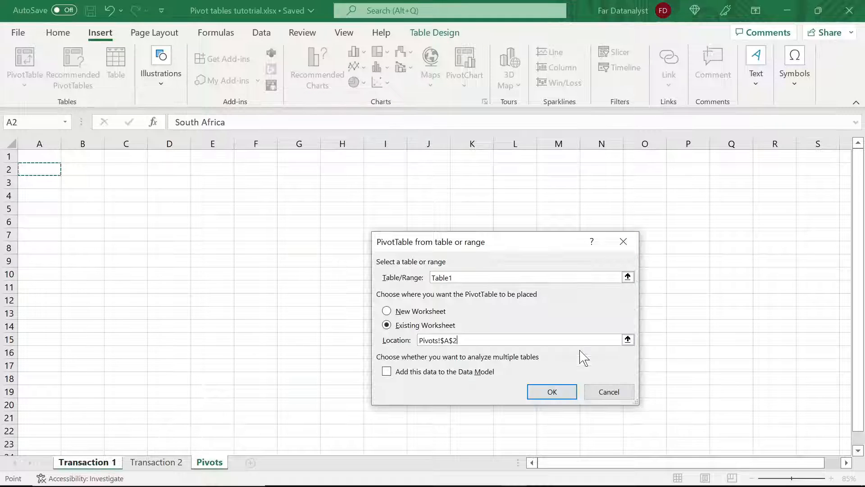
left_click(553, 392)
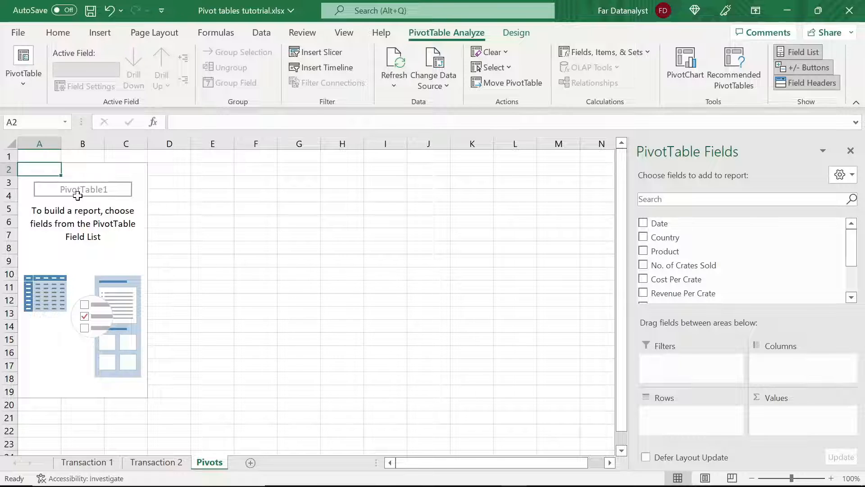
- Compare the empty PivotTable's field list with the column headers of the Transaction 1 table, from Date to Profit
left_click(72, 276)
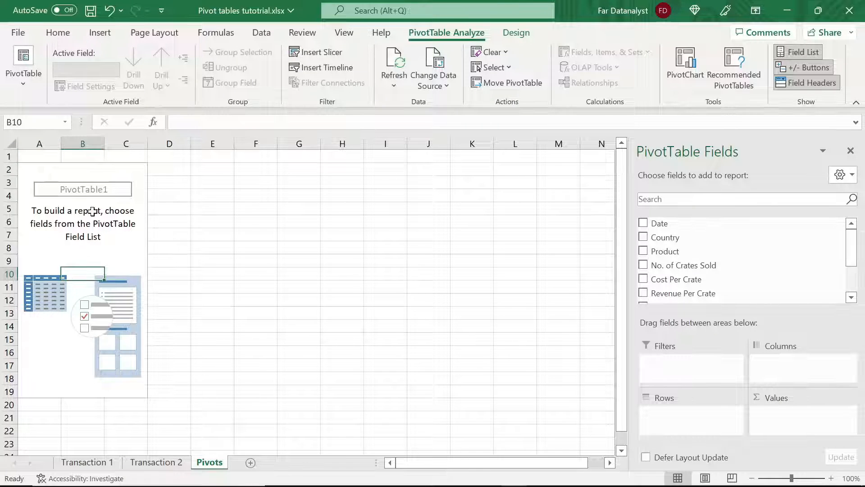
left_click(80, 239)
left_click(84, 288)
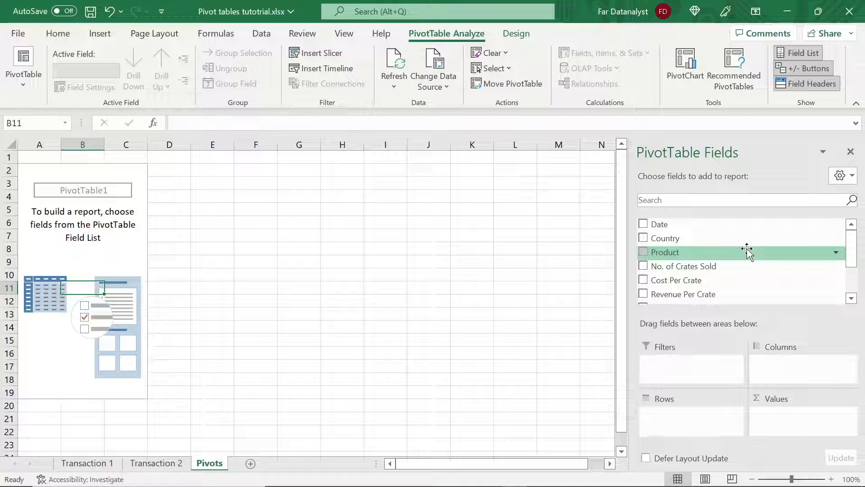
mouse_move(852, 248)
left_mouse_down()
mouse_move(857, 288)
mouse_move(855, 245)
mouse_move(852, 260)
left_mouse_up()
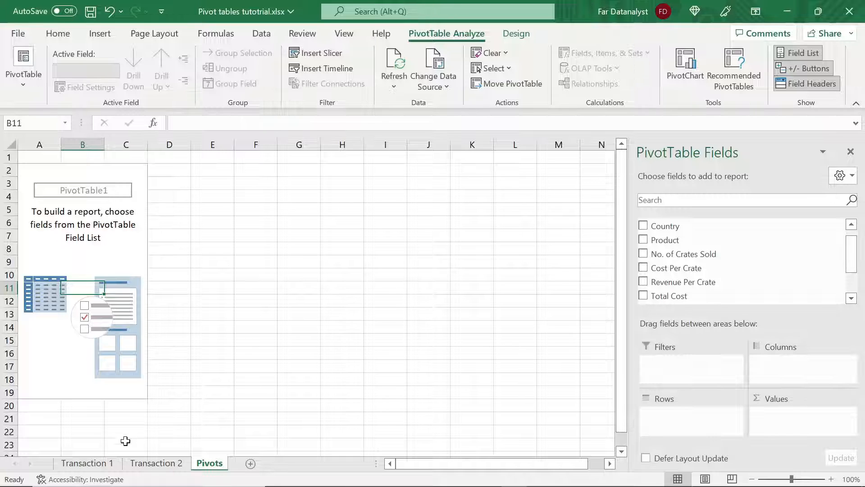
left_click(116, 464)
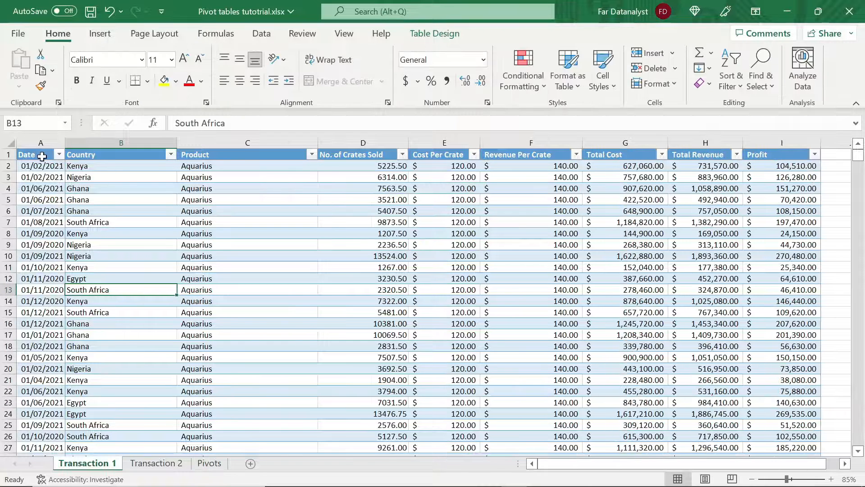
left_click(41, 155)
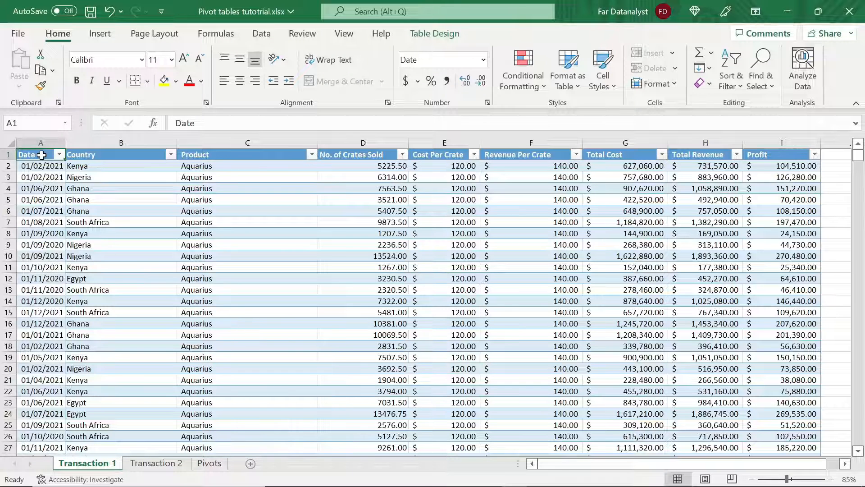
key("ctrl+shift+Right")
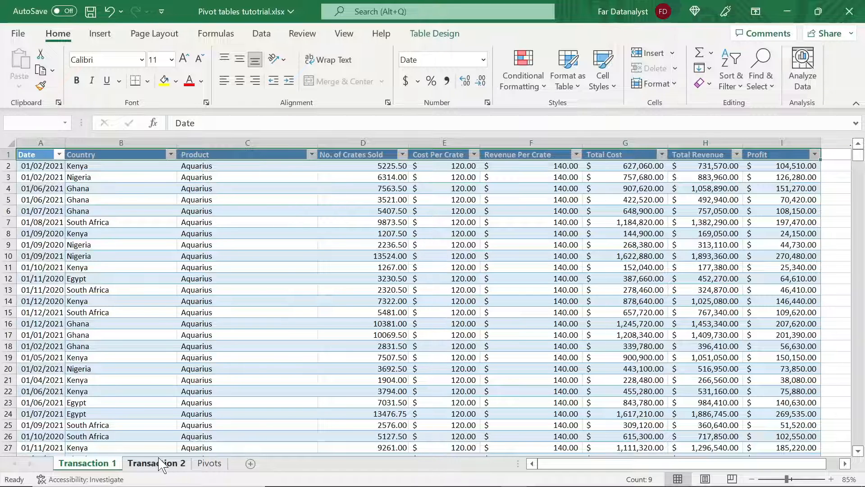
left_click(208, 464)
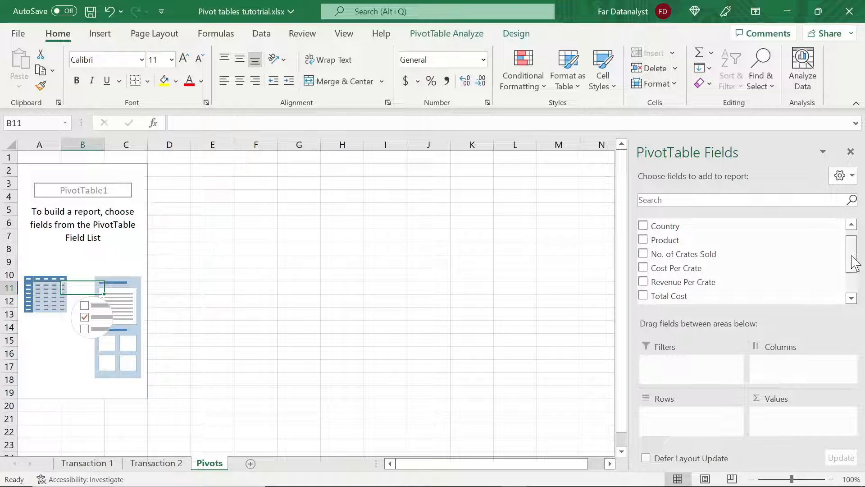
mouse_move(855, 262)
left_mouse_down()
mouse_move(852, 241)
mouse_move(853, 280)
mouse_move(859, 248)
left_mouse_up()
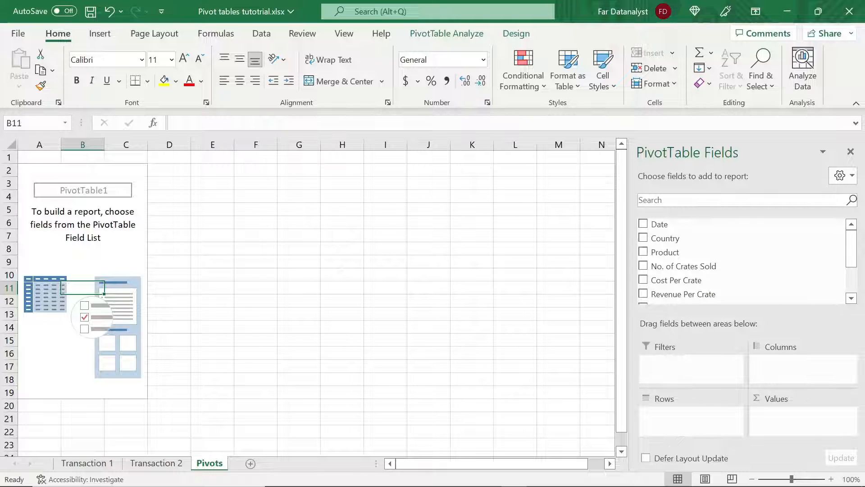
scroll(715, 243, "down", 3)
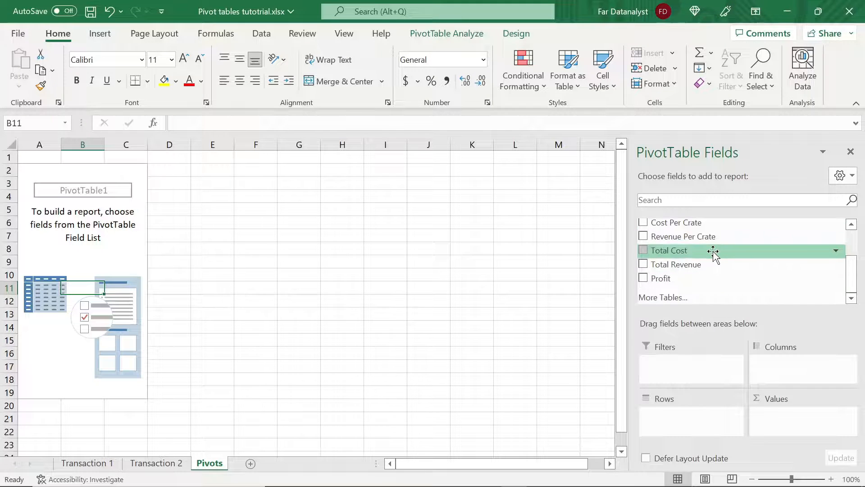
scroll(715, 251, "up", 3)
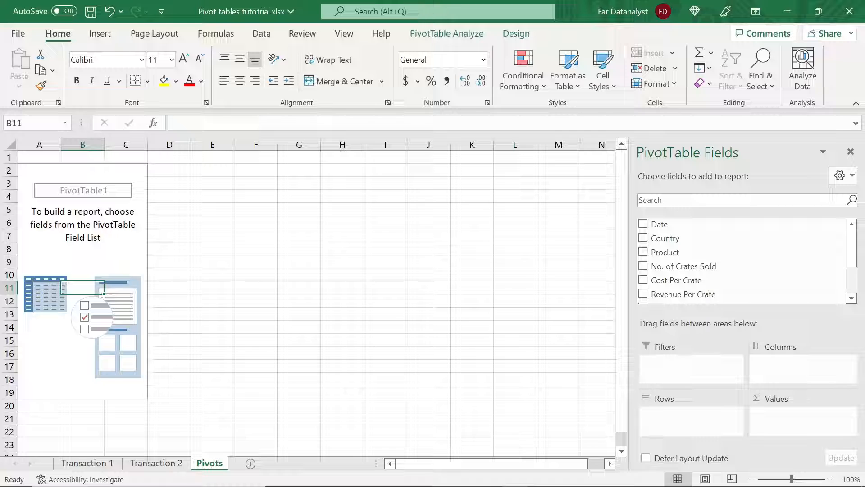
- Search the PivotTable field list for "count" to find the Country field, and clear the search
left_click(670, 199)
type("ciun")
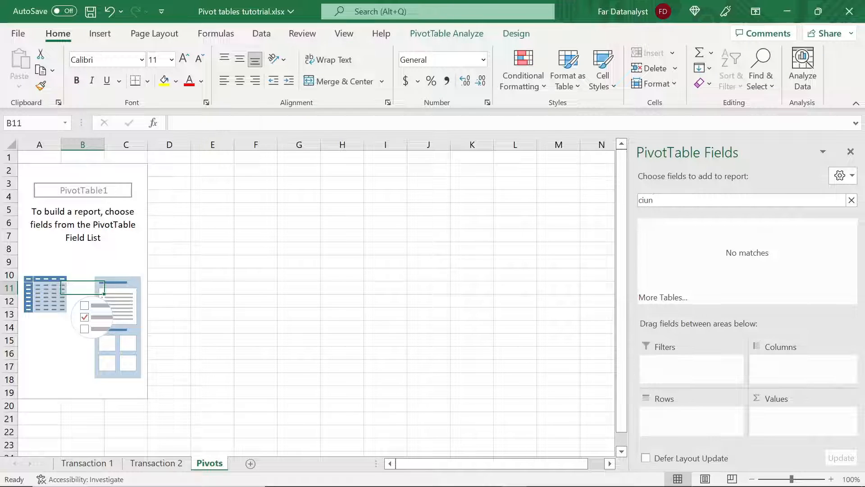
key("BackSpace")
key("BackSpace")
key("BackSpace")
type("oun")
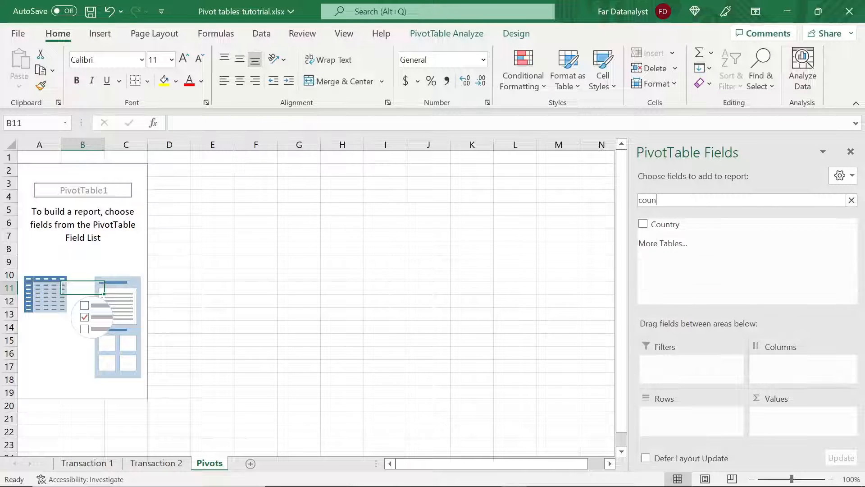
type("tt")
key("BackSpace")
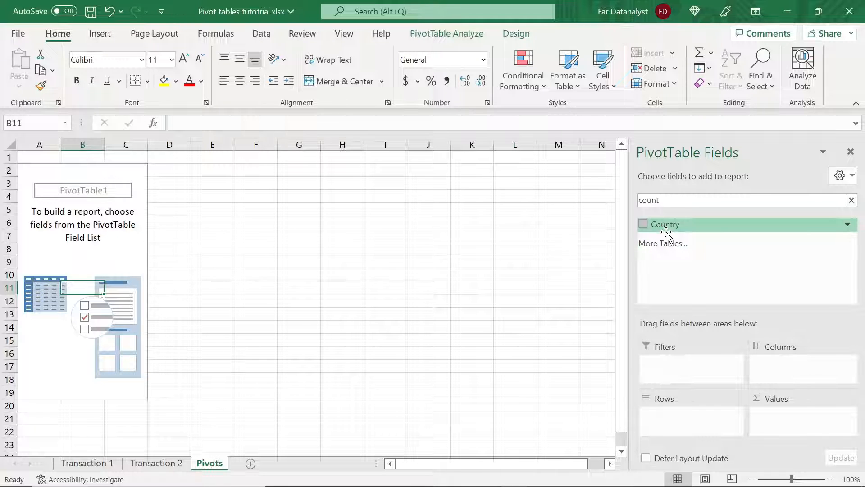
key("BackSpace")
key("BackSpace")
key("BackSpace")
key("BackSpace")
key("BackSpace")
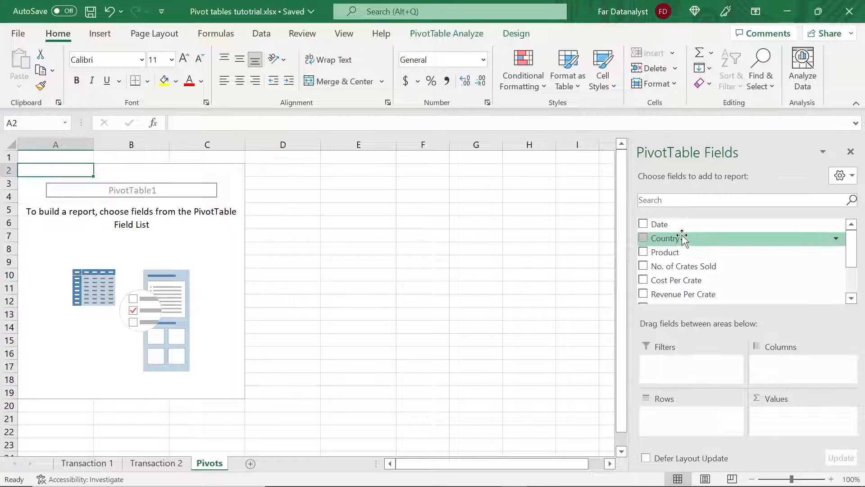
- Place the Country field in the Columns area of the PivotTable
mouse_move(680, 238)
left_mouse_down()
mouse_move(742, 284)
mouse_move(790, 344)
mouse_move(764, 360)
mouse_move(794, 368)
mouse_move(781, 360)
left_mouse_up()
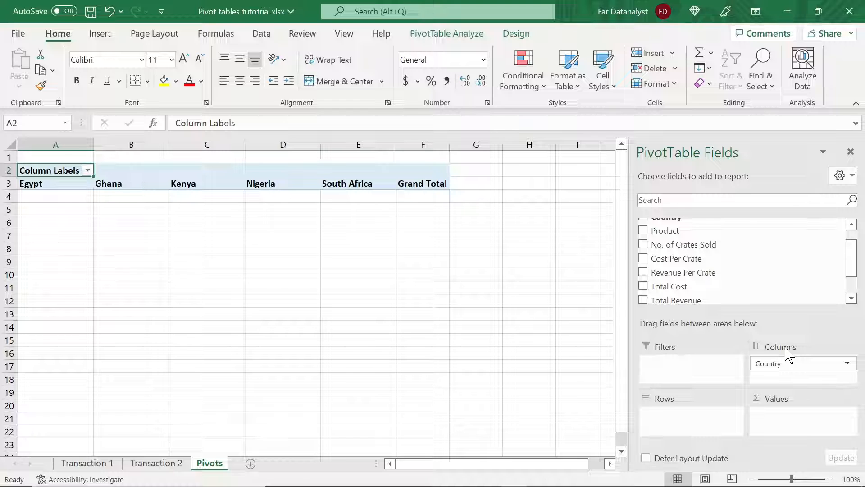
- Try the Product field in the Rows area of the PivotTable, and remove it from there again
left_click_drag(703, 231, 711, 449)
left_click_drag(663, 231, 690, 414)
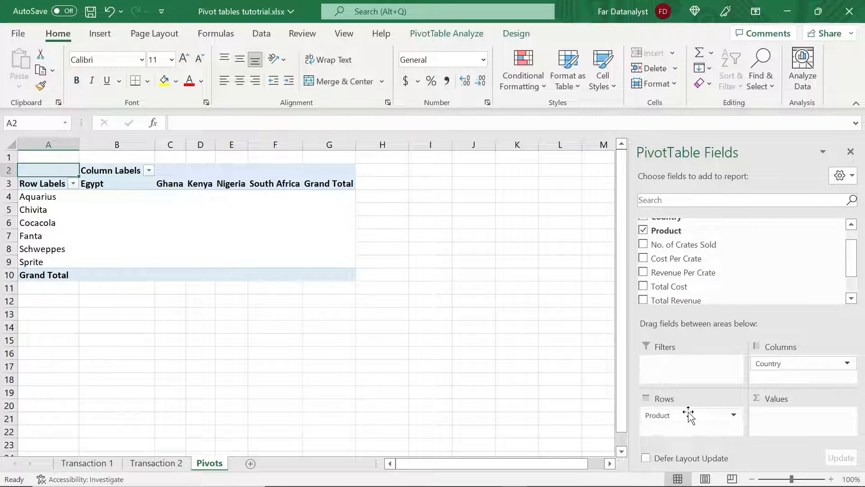
left_click_drag(689, 414, 555, 373)
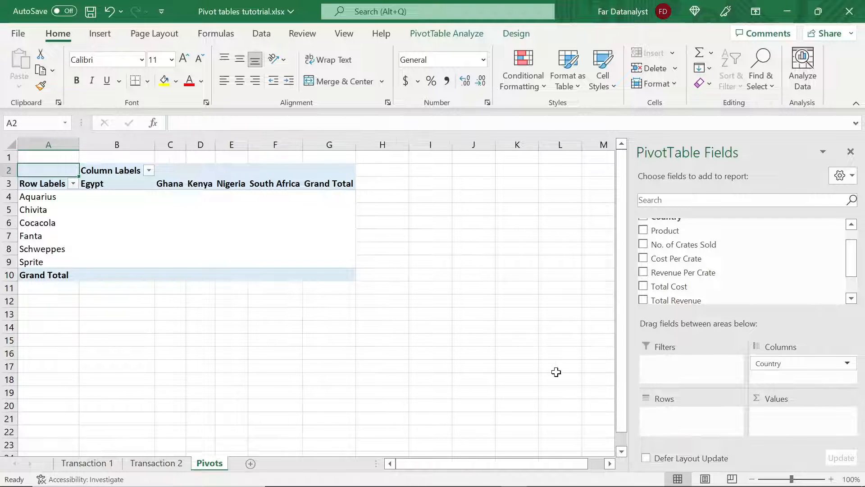
left_click(357, 219)
left_click(200, 275)
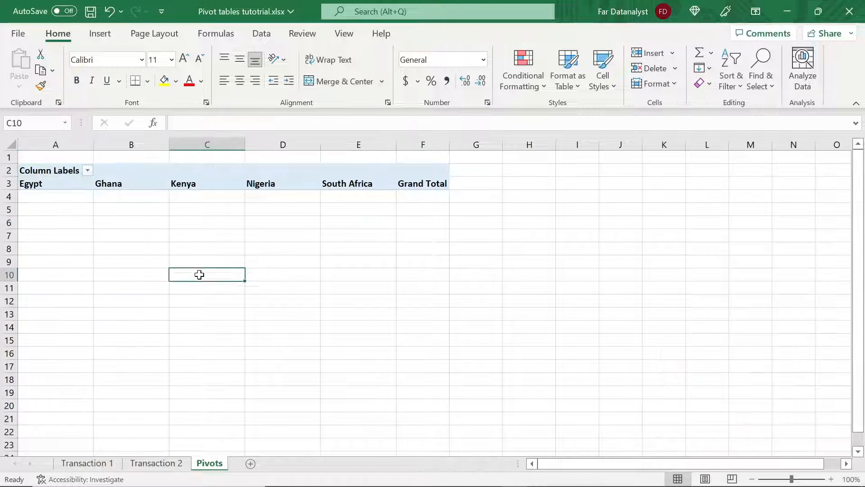
- Insert a PivotTable from the full Transaction 2 range A1:I756 on the existing Pivots sheet at cell A9
left_click(86, 463)
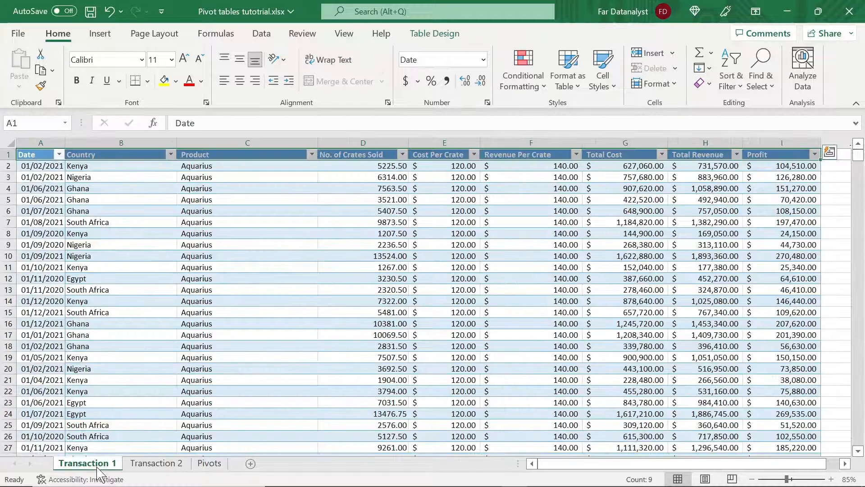
left_click(153, 464)
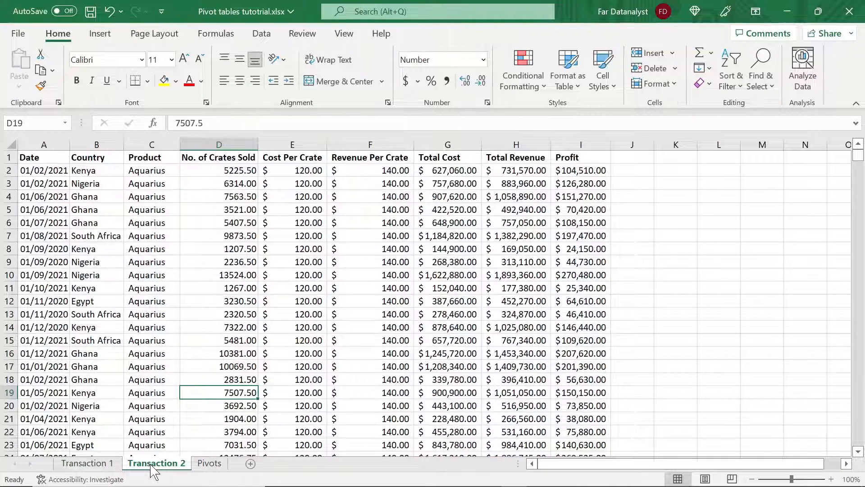
left_click(206, 262)
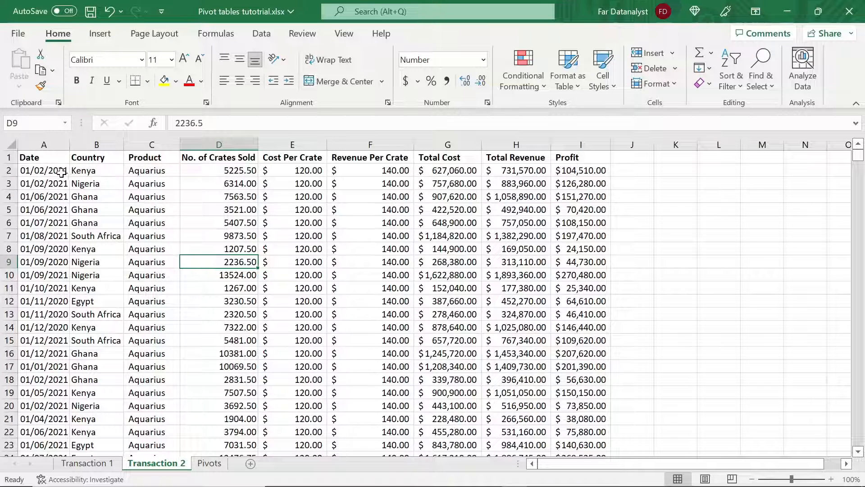
left_click(47, 159)
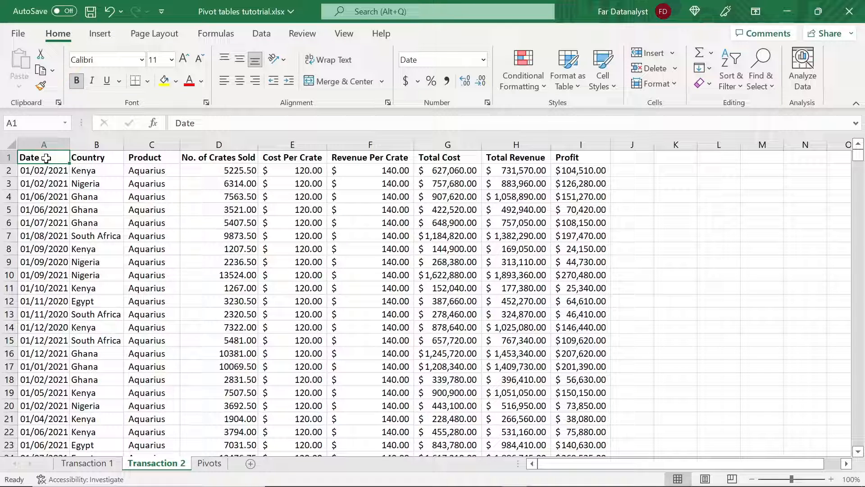
key("ctrl+shift+Right")
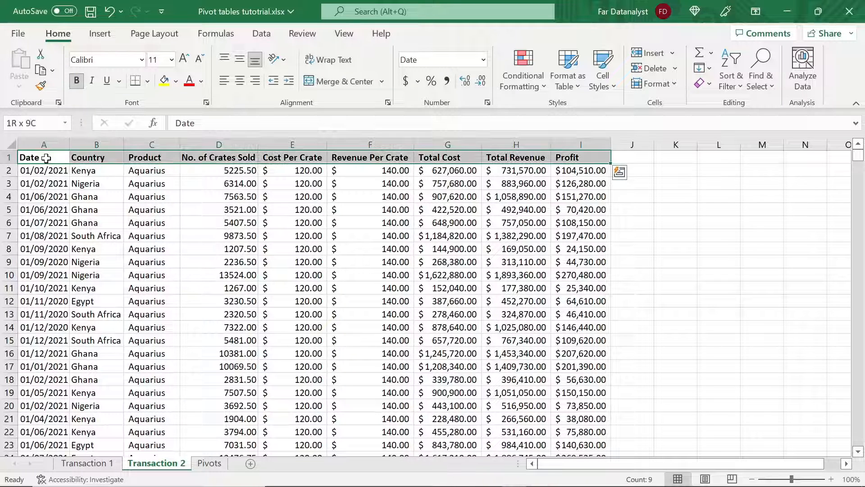
key("ctrl+shift+Down")
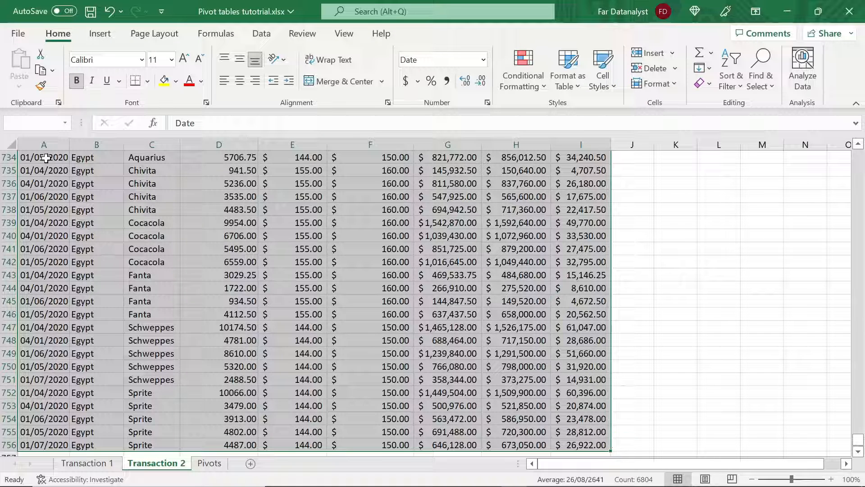
left_click(103, 39)
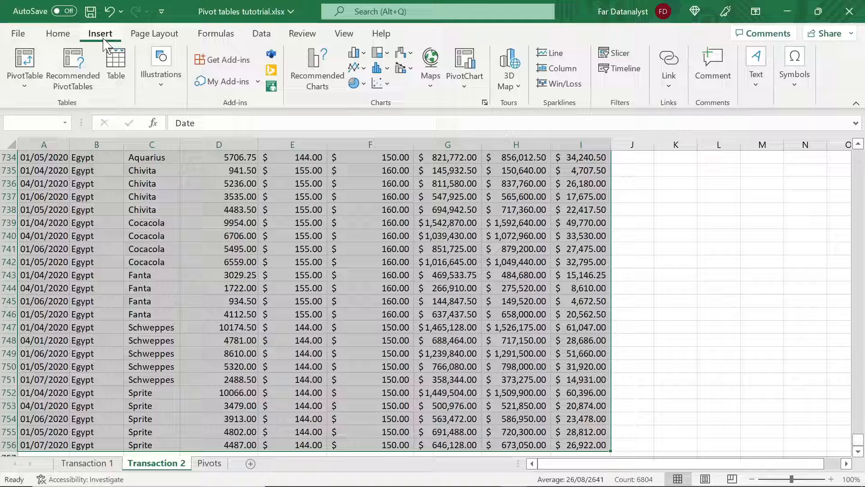
left_click(22, 61)
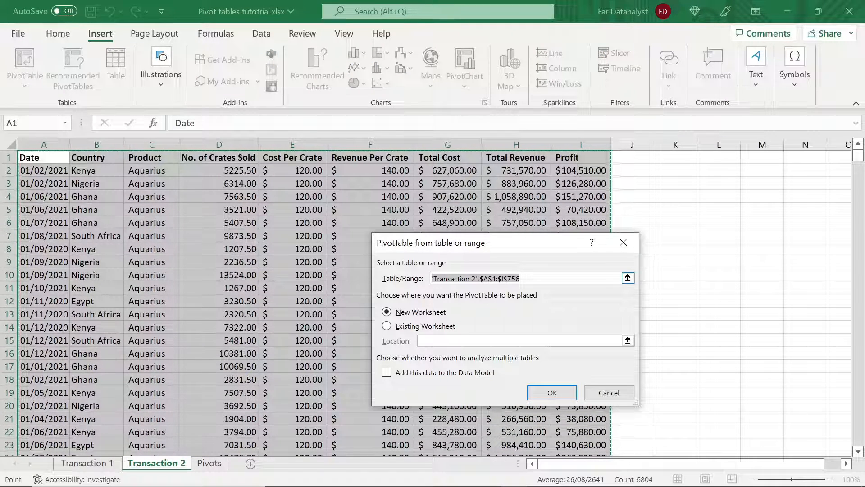
left_click(387, 327)
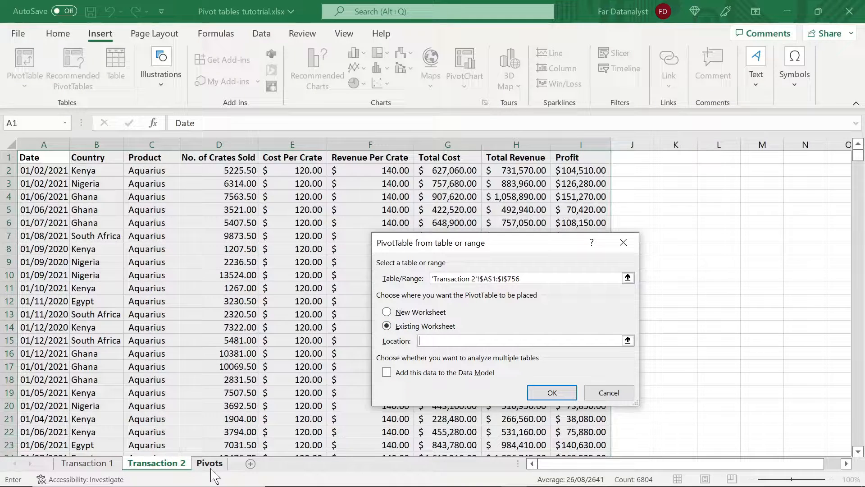
left_click(210, 463)
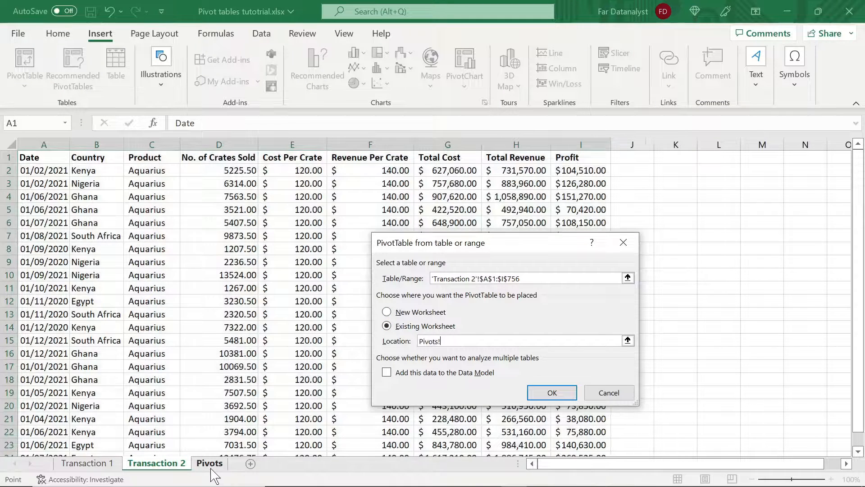
left_click(79, 260)
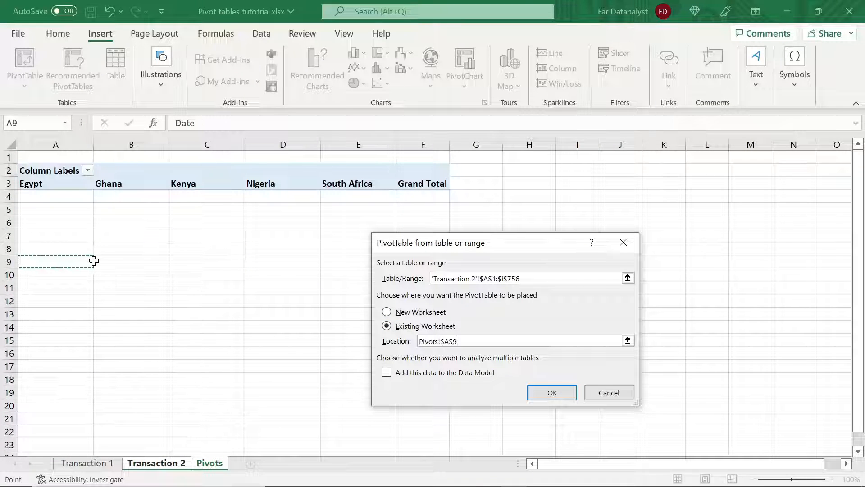
left_click(540, 393)
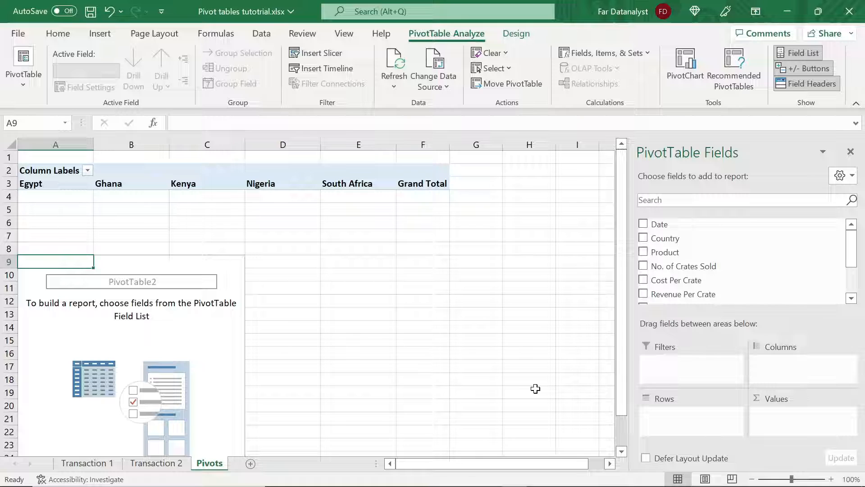
- Close the field list and delete the empty PivotTable that starts at cell A9 on the Pivots sheet
left_click(850, 152)
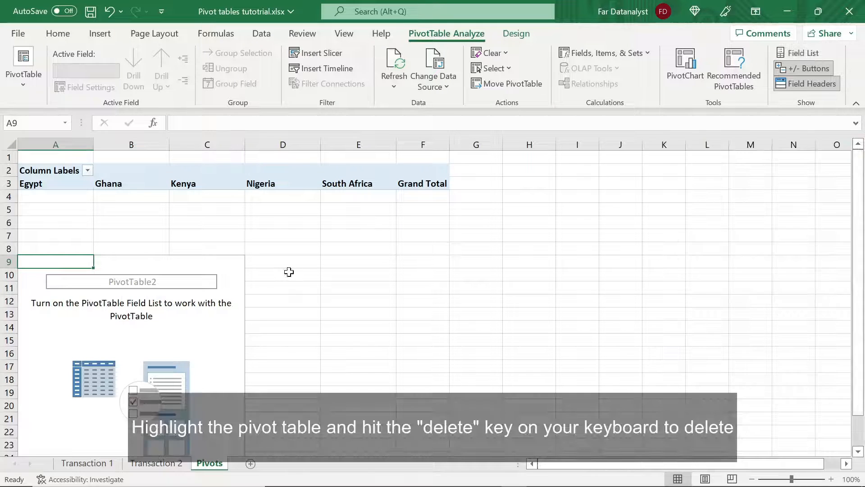
left_click_drag(72, 265, 225, 485)
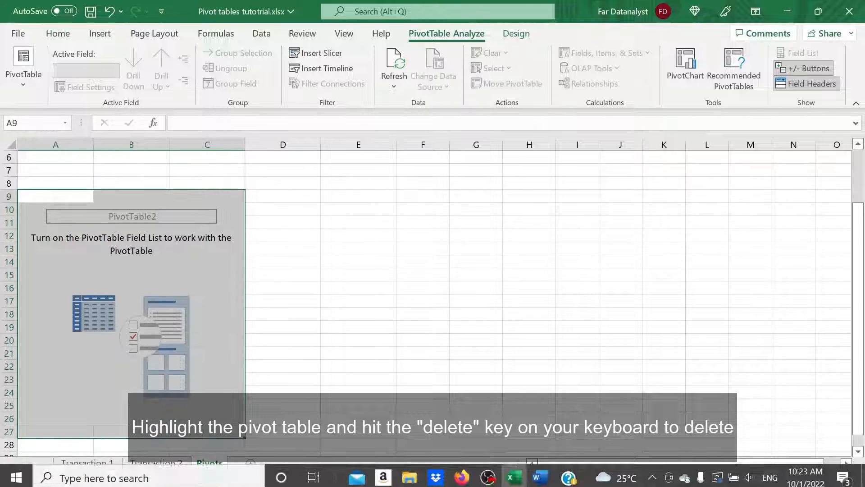
key("Delete")
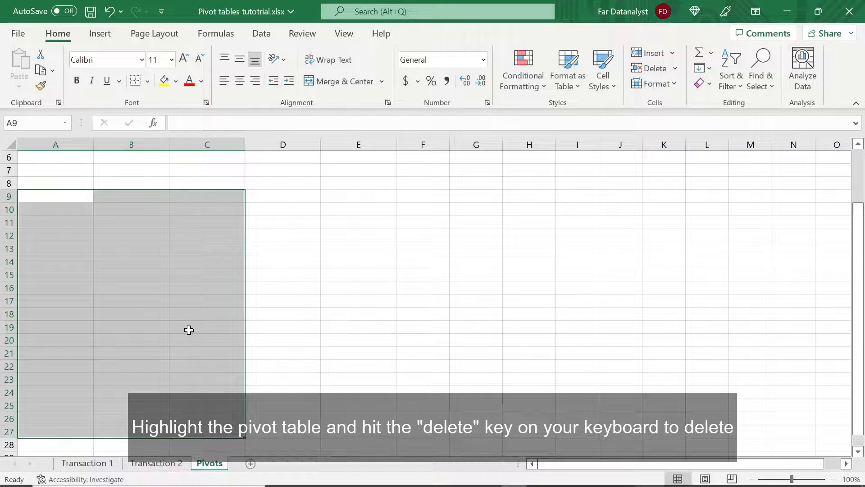
left_click(189, 330)
scroll(188, 330, "up", 2)
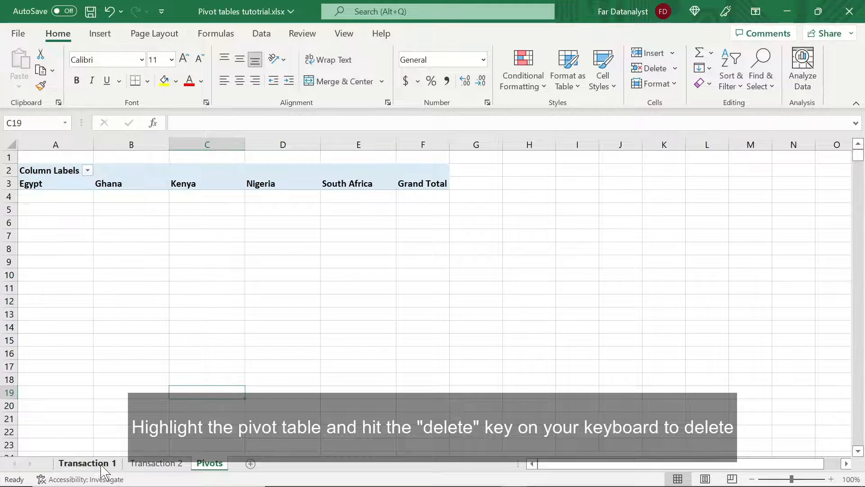
- Insert a PivotTable from Table1 on the Transaction 1 sheet, placed on the existing Pivots sheet at cell A7
left_click(86, 464)
left_click(147, 276)
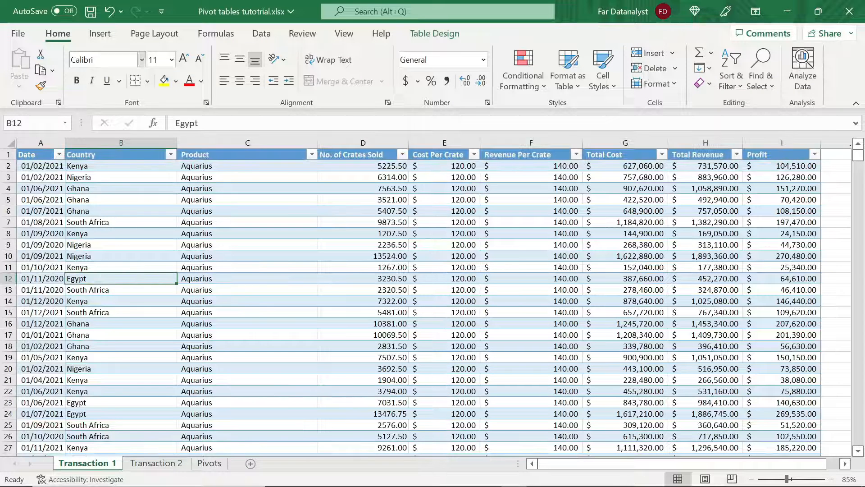
left_click(100, 33)
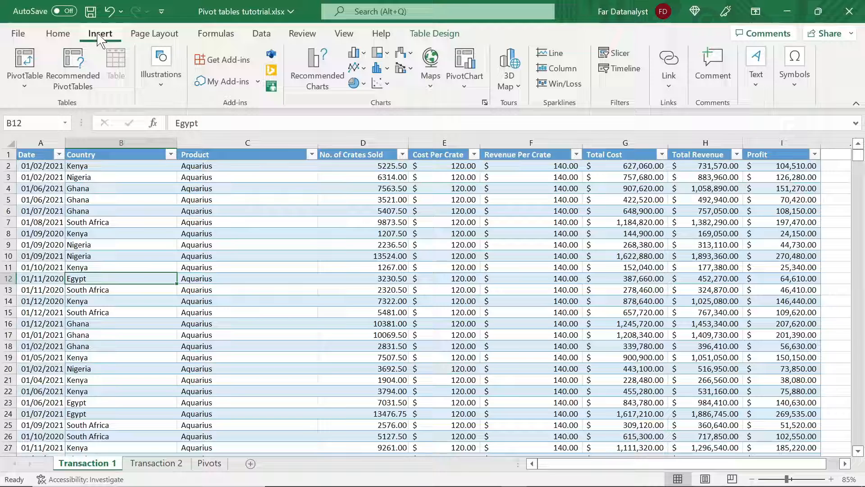
left_click(28, 77)
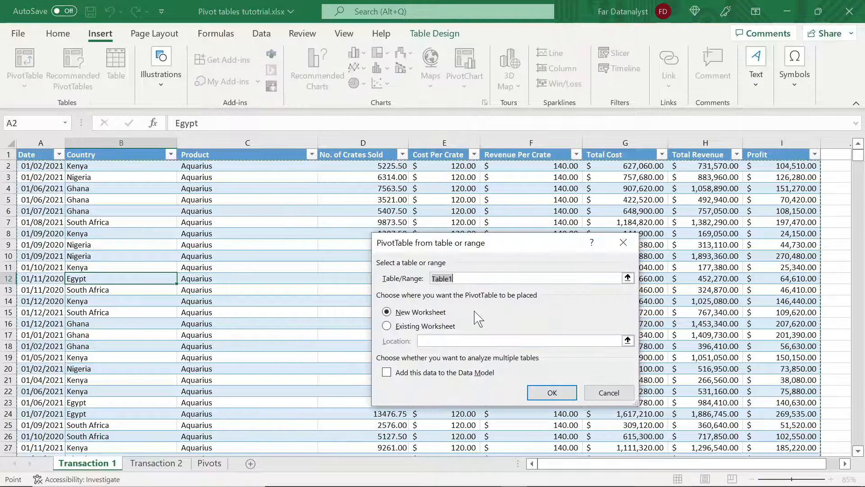
left_click(395, 325)
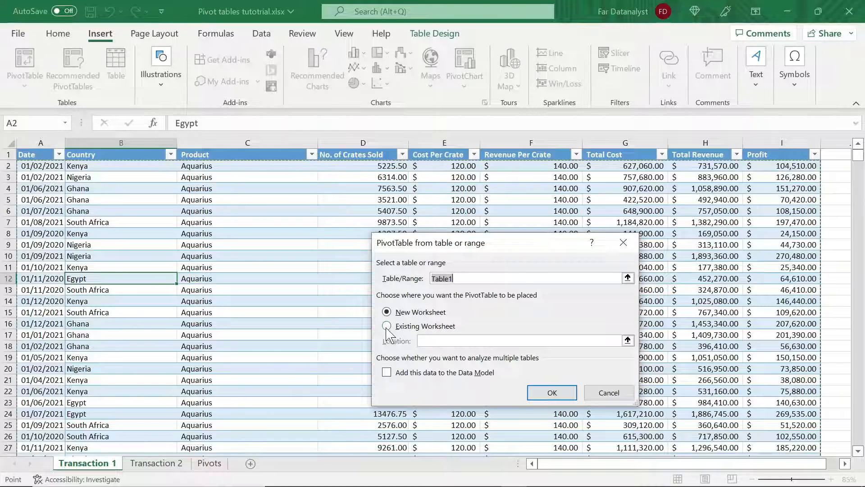
left_click(537, 399)
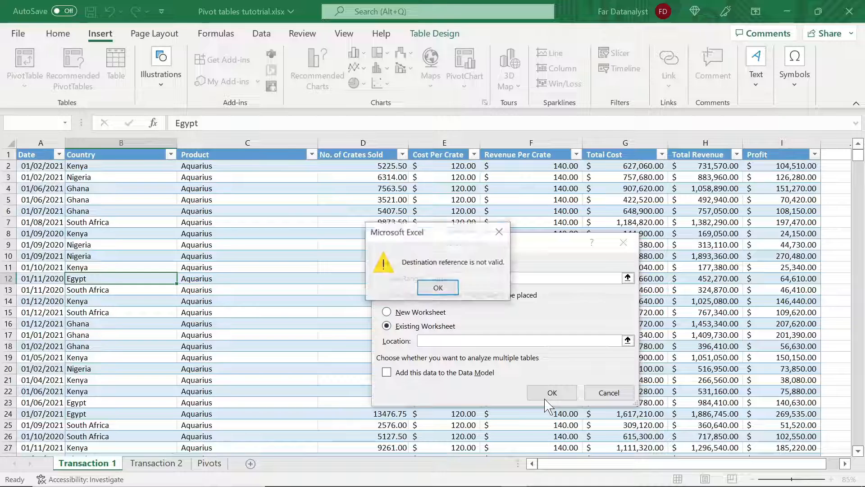
left_click(445, 291)
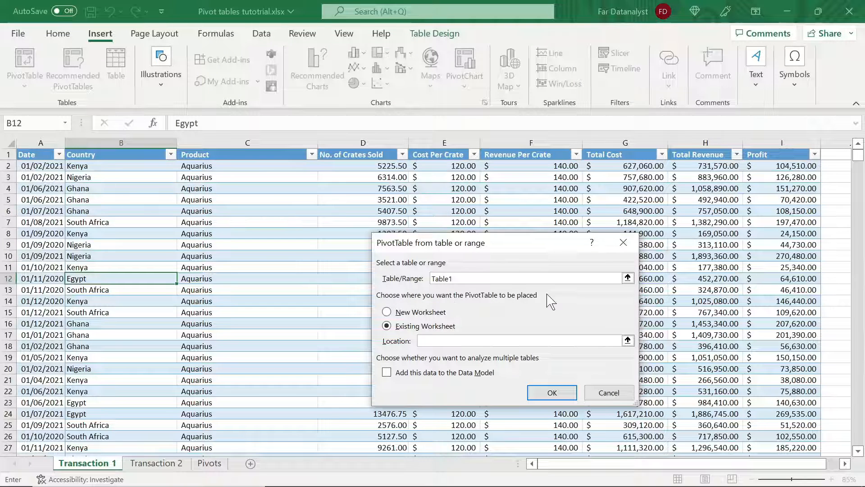
left_click(627, 340)
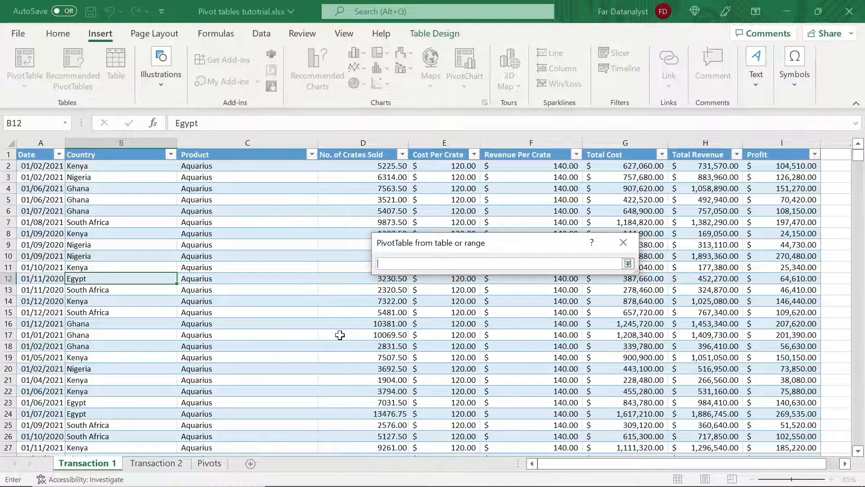
left_click(209, 463)
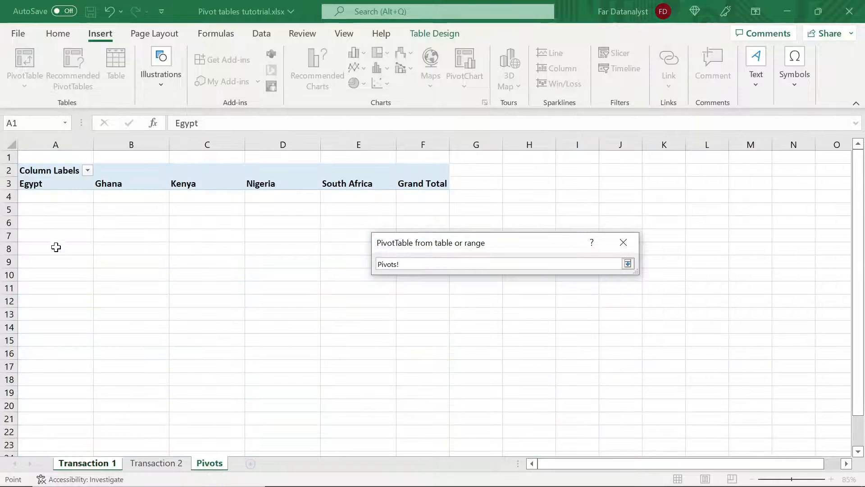
left_click(44, 235)
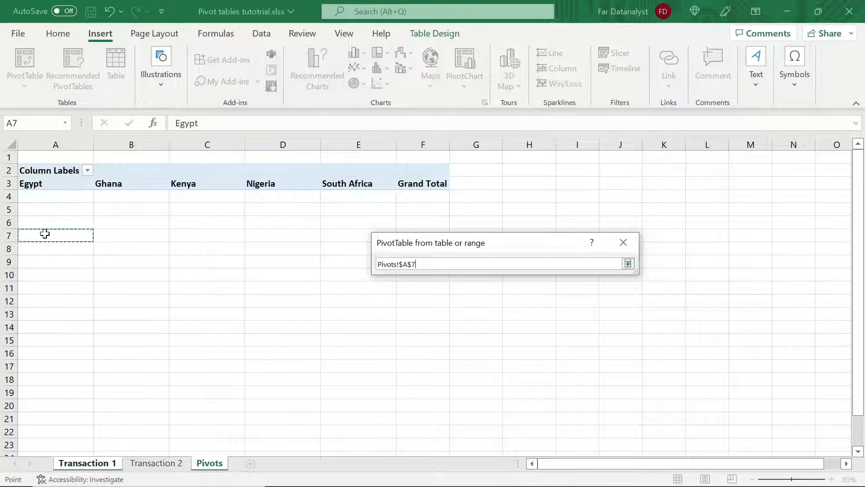
left_click(628, 264)
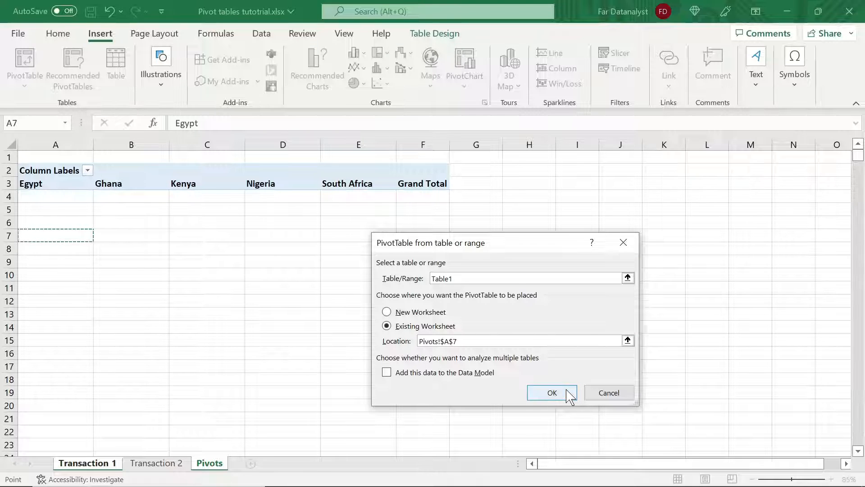
left_click(568, 396)
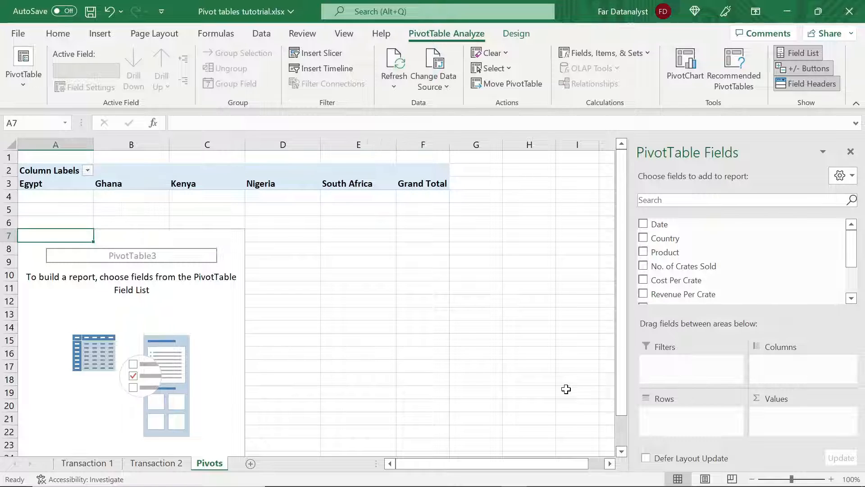
- Place Product in the Rows area and Profit in the Values area of the PivotTable at A7
left_click_drag(685, 252, 685, 412)
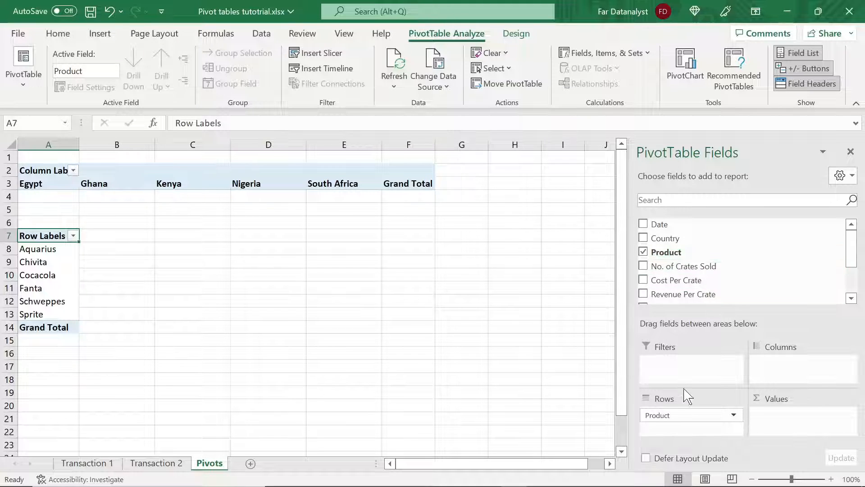
scroll(732, 277, "down", 2)
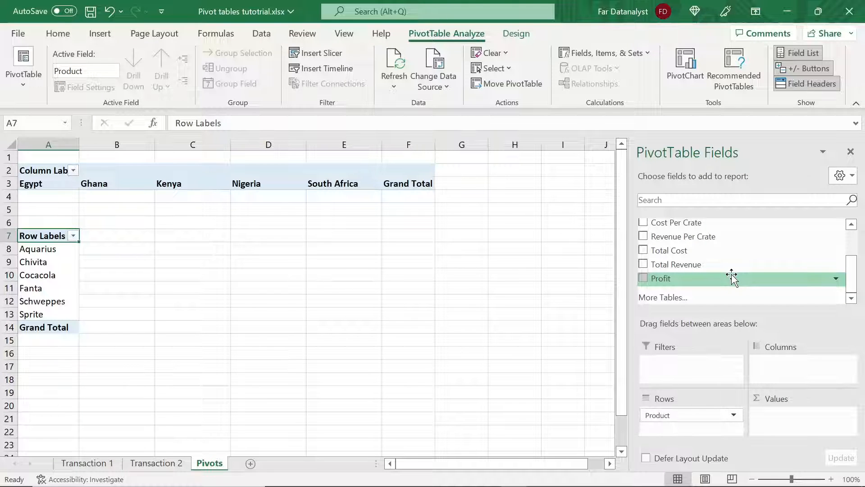
left_click_drag(731, 277, 784, 427)
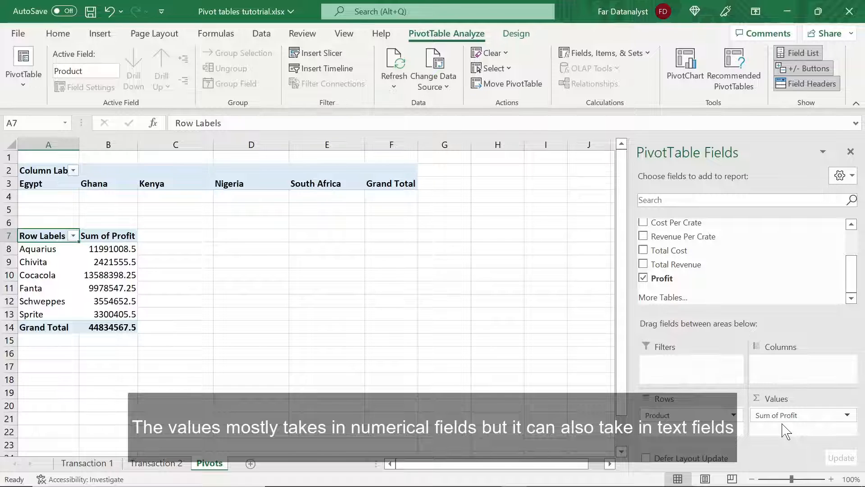
left_click(127, 251)
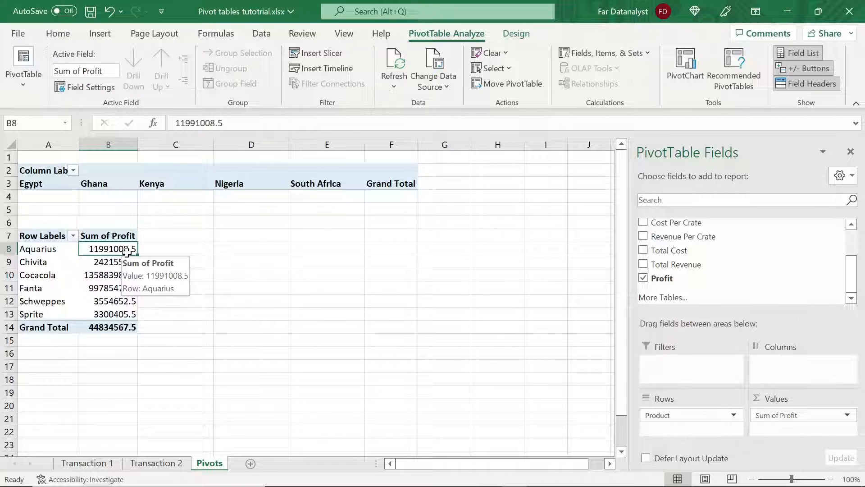
left_click(217, 247)
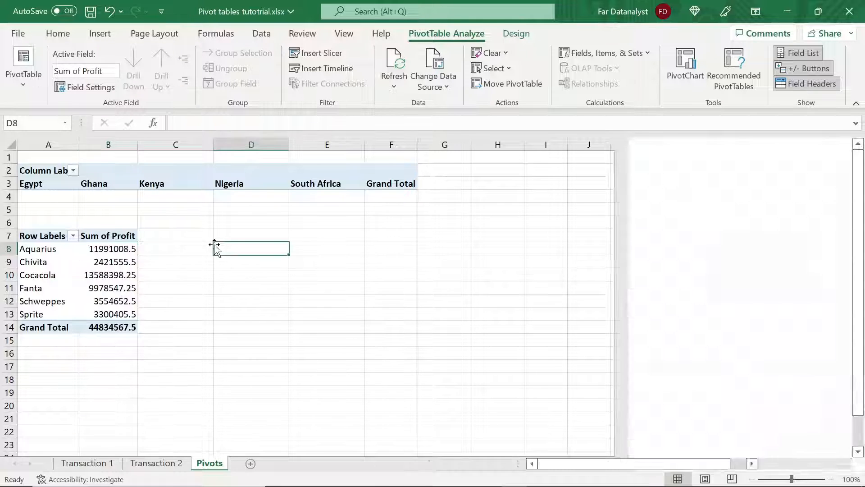
- Copy the profit-by-product PivotTable in A7:B14 and paste the duplicate at cell D7
left_click(276, 170)
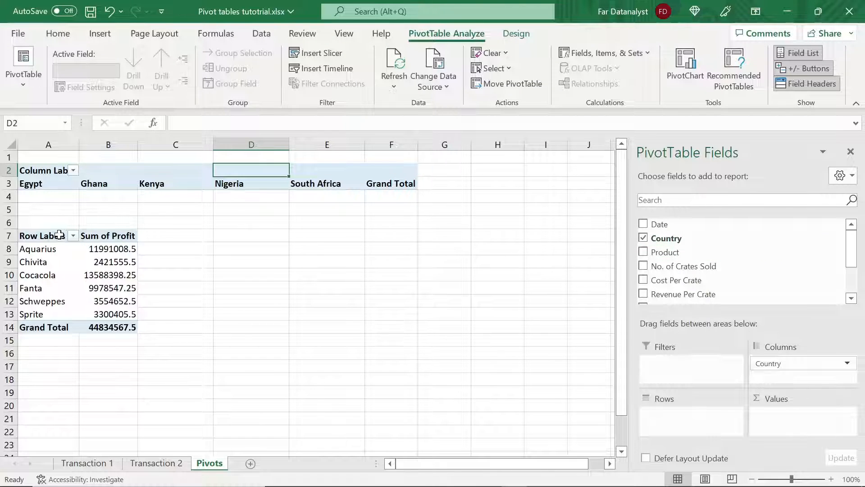
left_click_drag(59, 234, 123, 327)
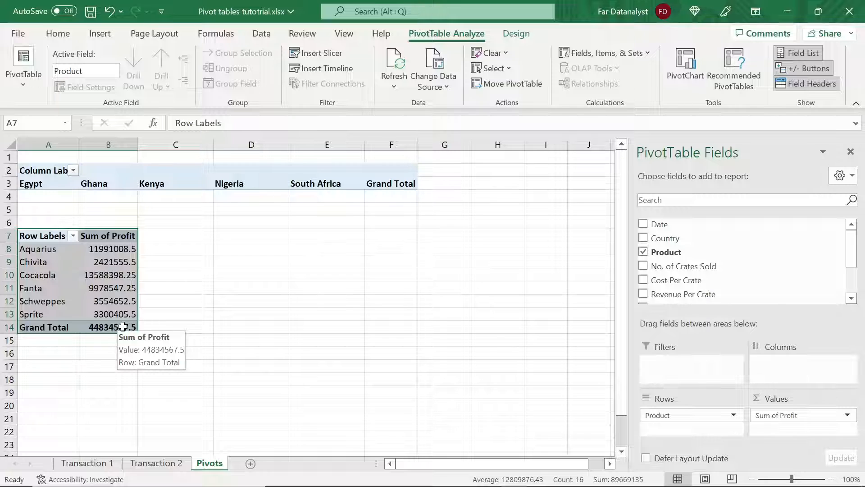
key("ctrl+c")
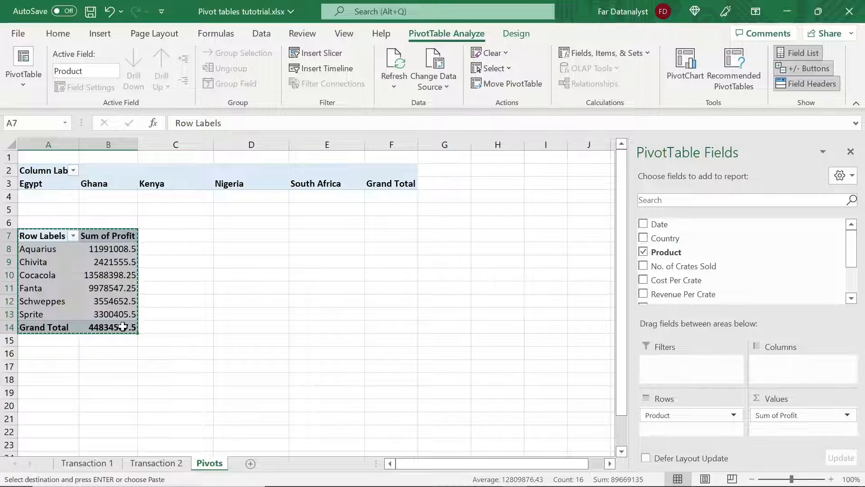
left_click(238, 240)
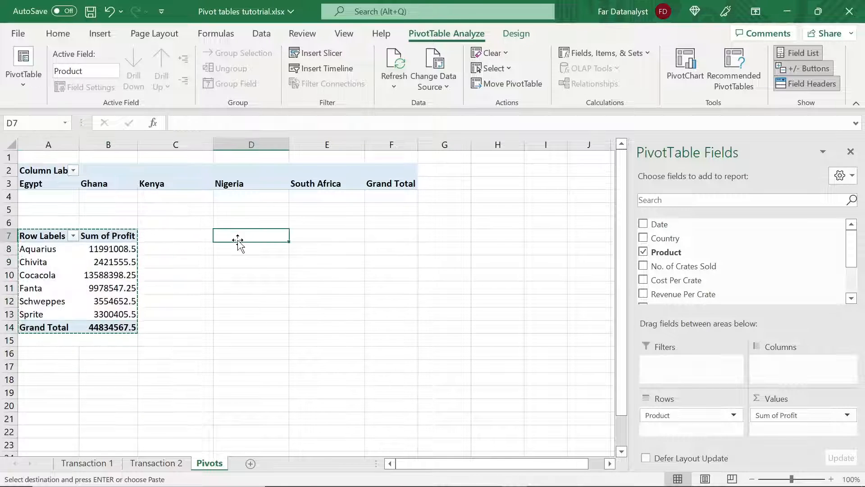
key("ctrl+v")
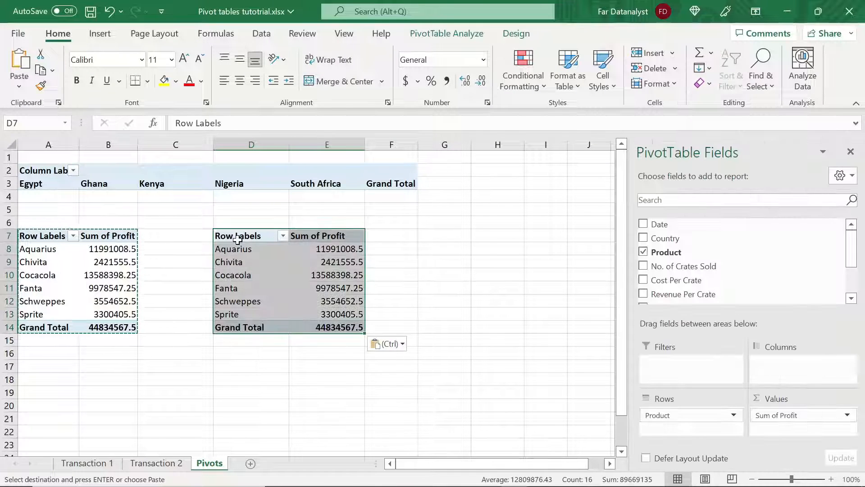
key("Escape")
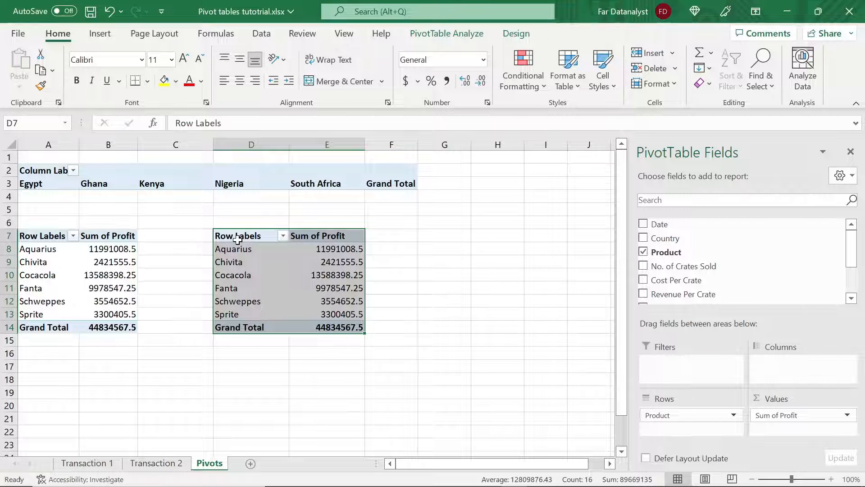
- Remove the Product and Sum of Profit fields from the copied PivotTable at D7
left_click(267, 247)
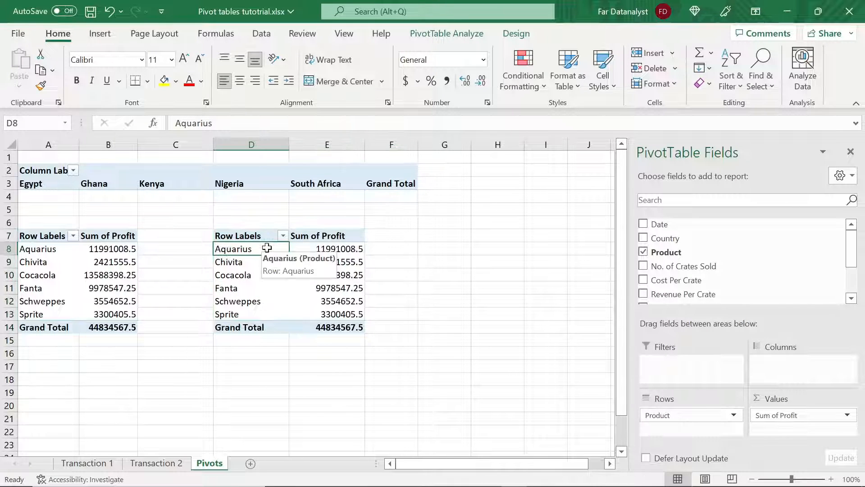
left_click_drag(656, 413, 514, 362)
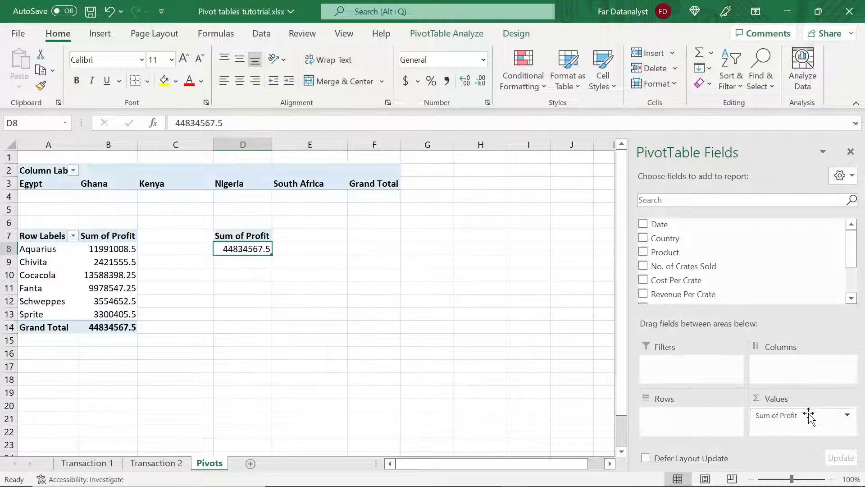
left_click_drag(810, 415, 786, 415)
left_click(846, 415)
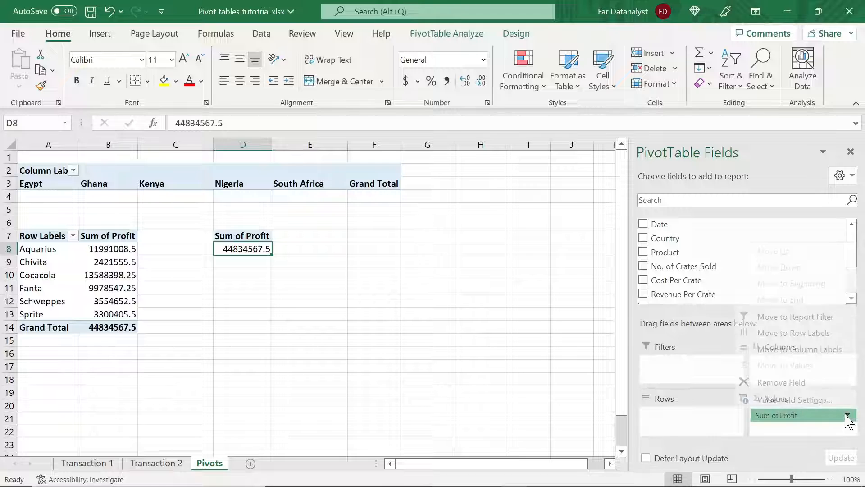
left_click(795, 384)
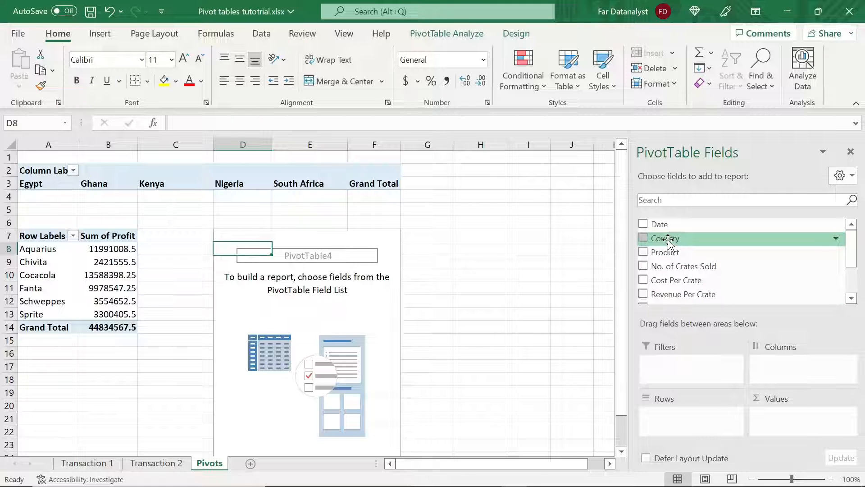
- Place Country in the Columns area and Total Cost in the Values area of the PivotTable at D7
left_click_drag(668, 240, 783, 377)
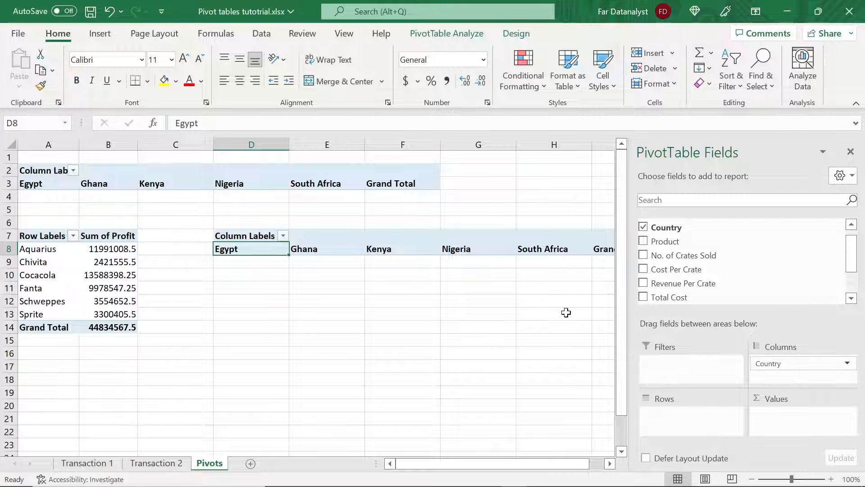
scroll(566, 311, "right", 3)
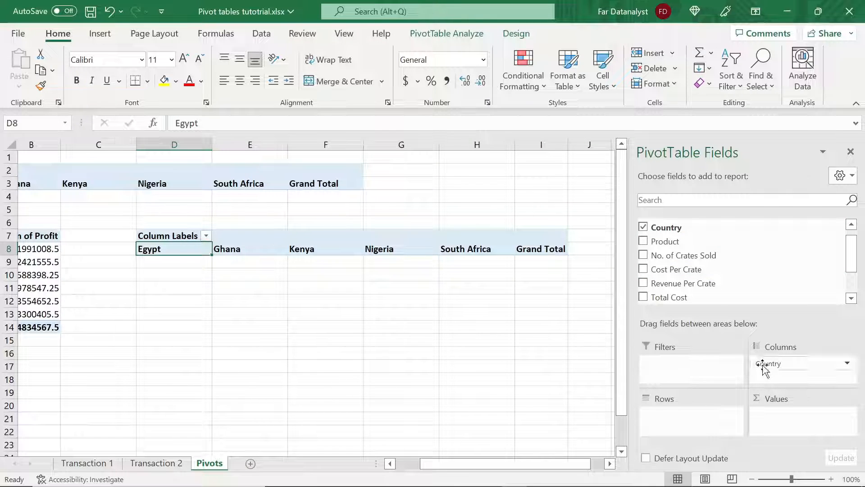
left_click_drag(689, 297, 779, 428)
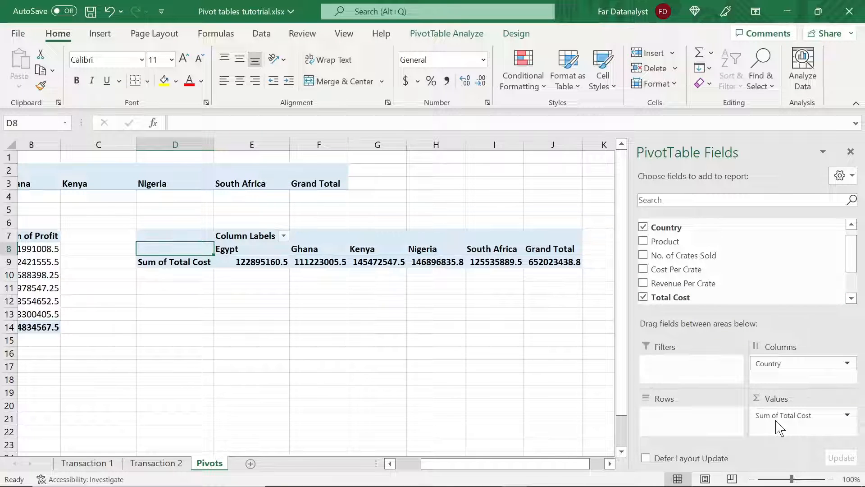
left_click(422, 250)
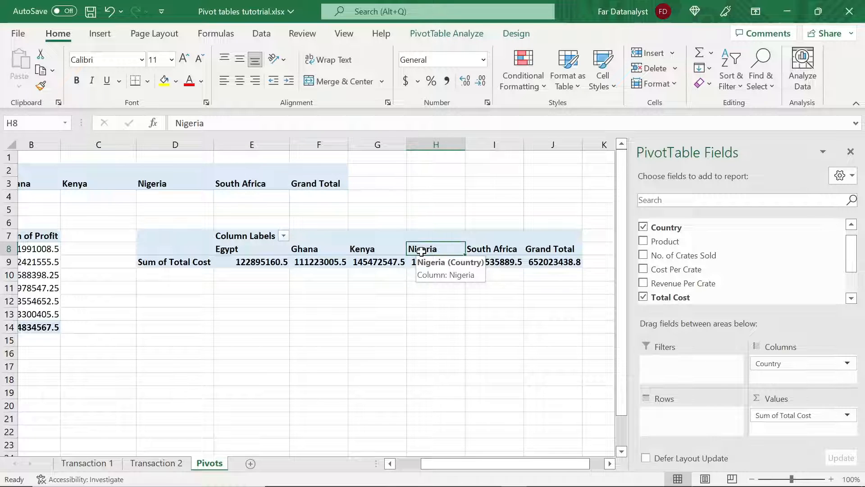
left_click(434, 301)
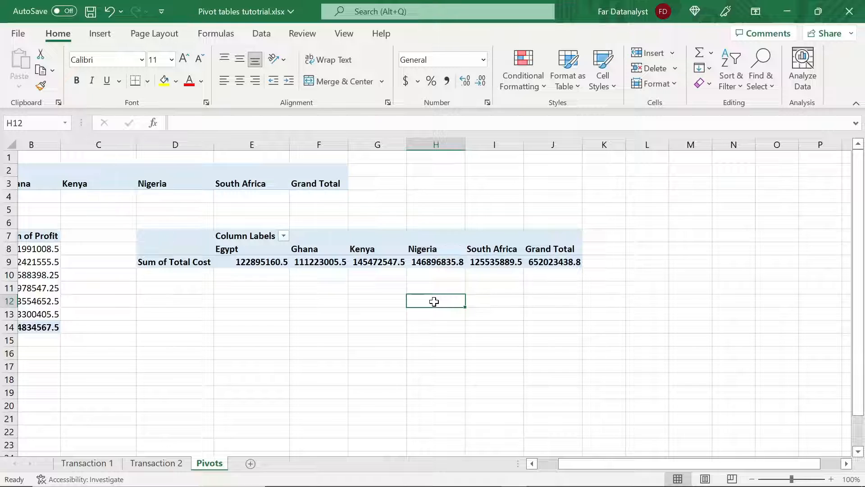
- Move Country from the Columns area to the Rows area of the total cost PivotTable at D7
left_click(441, 237)
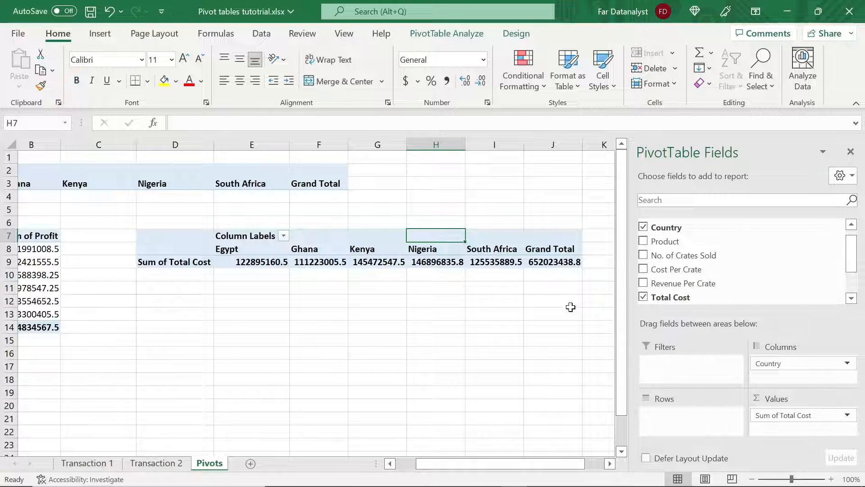
left_click_drag(785, 369, 685, 413)
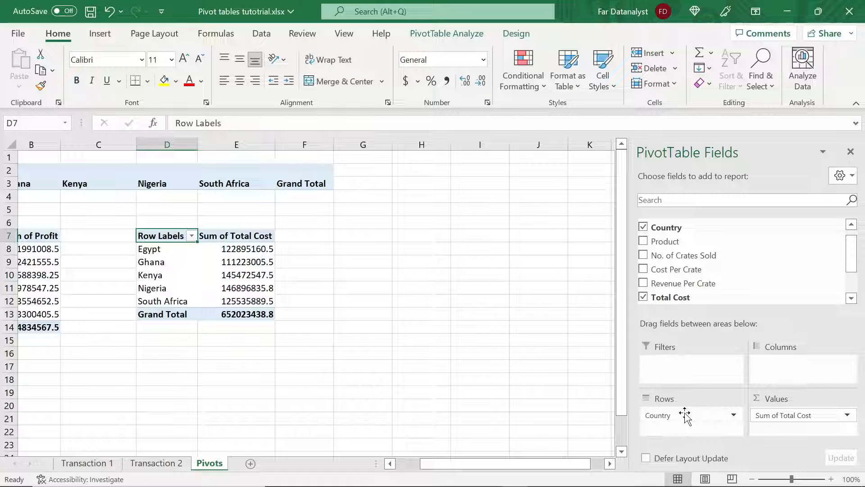
left_click(262, 251)
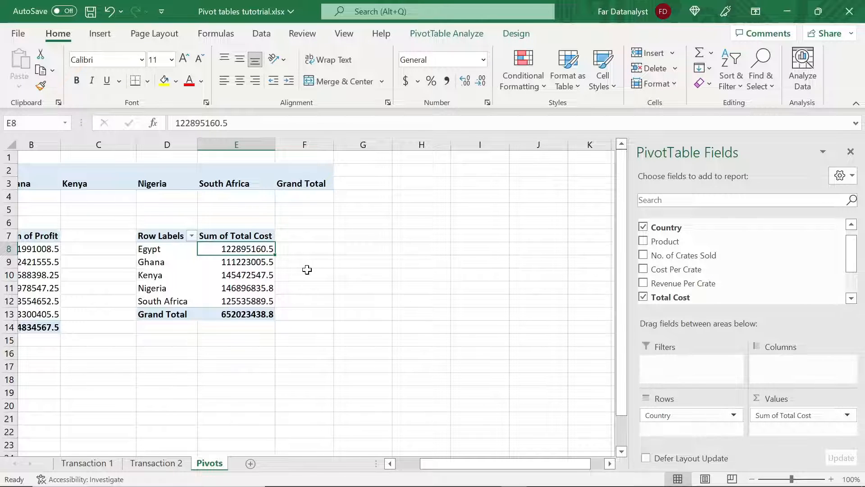
- Copy the total-cost-by-country PivotTable in D7:E13 and paste the duplicate at cell A18
scroll(307, 269, "left", 3)
left_click(239, 264)
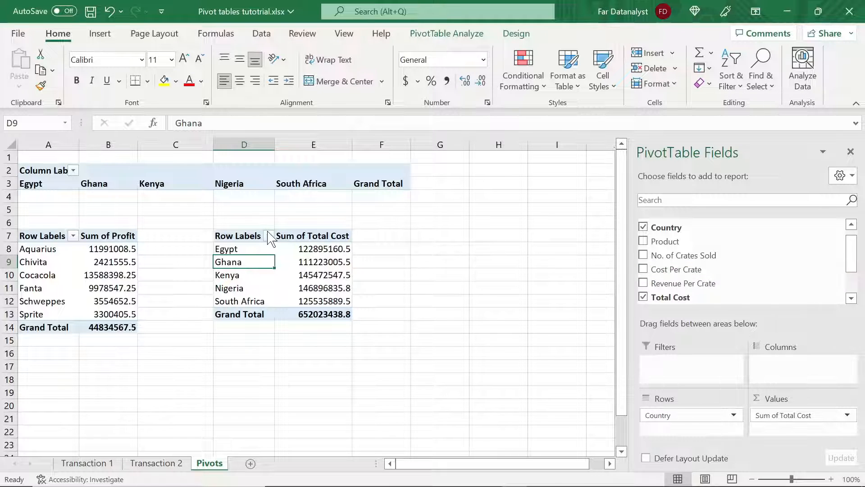
left_click(239, 232)
left_click_drag(269, 238, 336, 312)
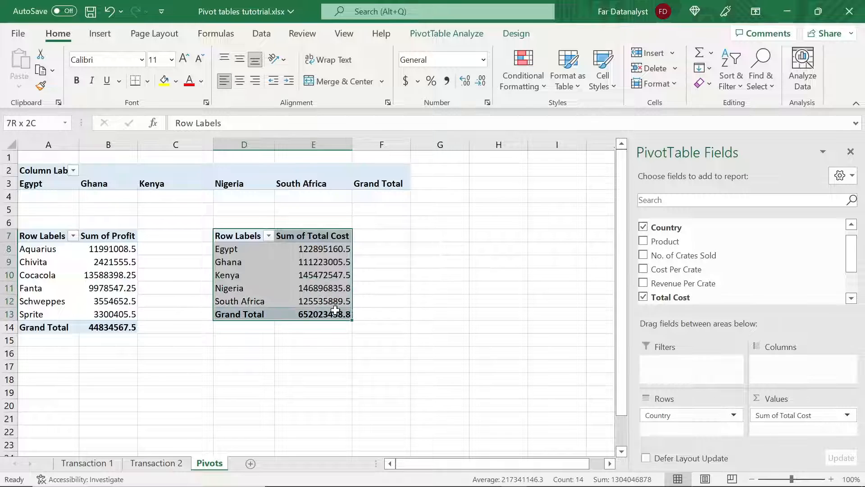
key("ctrl+c")
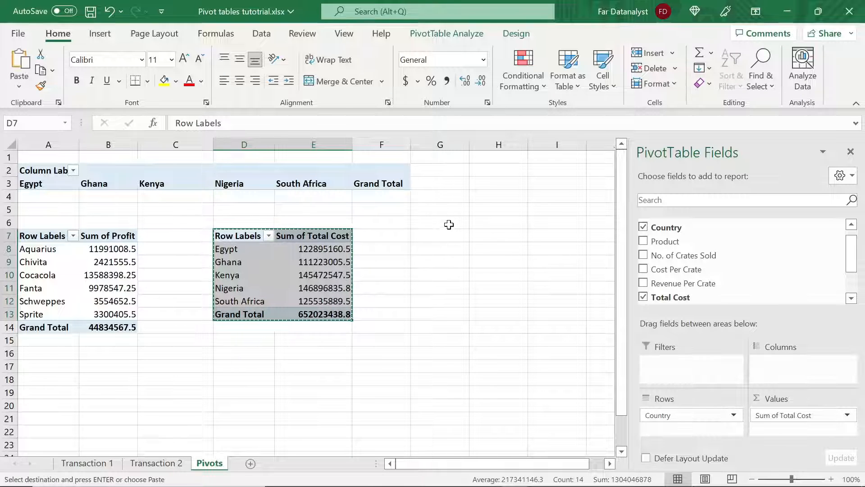
scroll(385, 330, "down", 2)
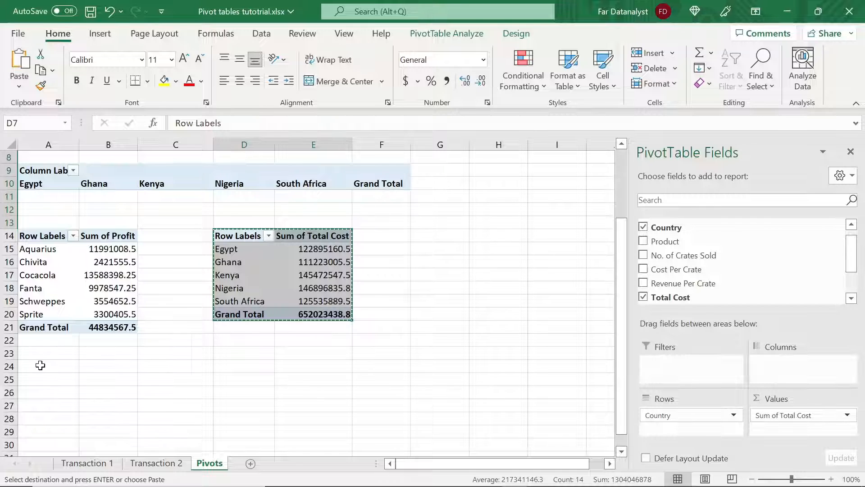
scroll(40, 365, "down", 2)
scroll(38, 360, "up", 5)
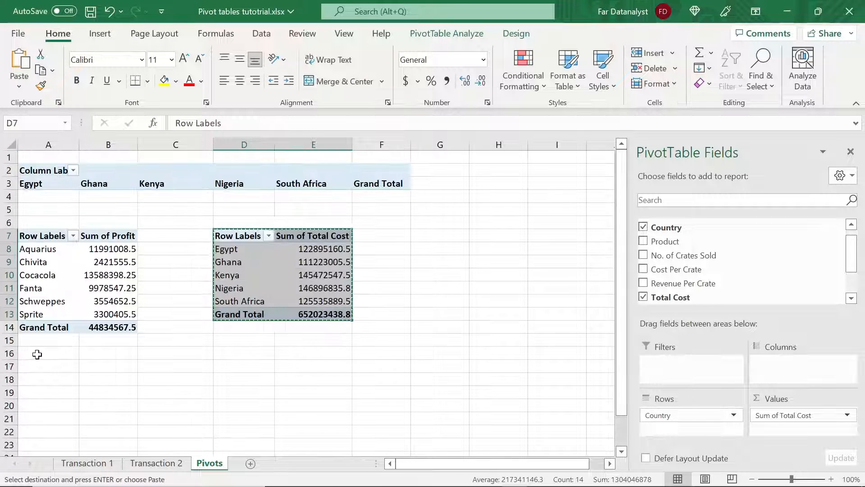
left_click(37, 379)
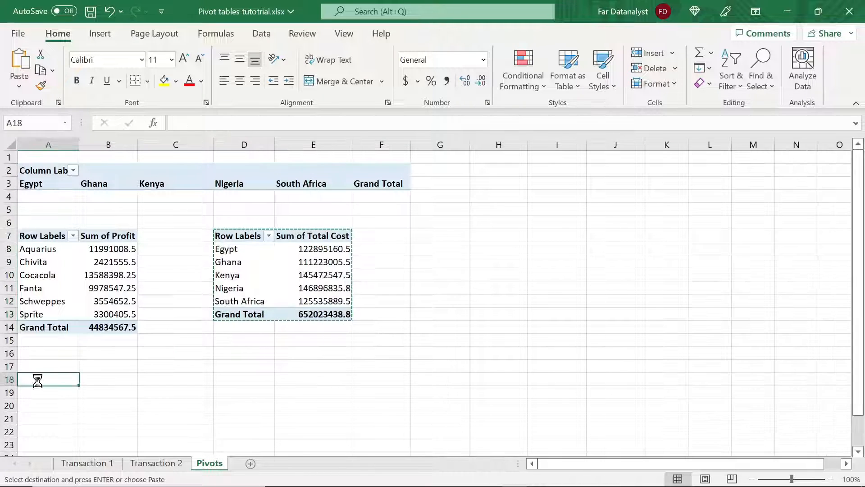
key("ctrl+v")
scroll(37, 380, "right", 2)
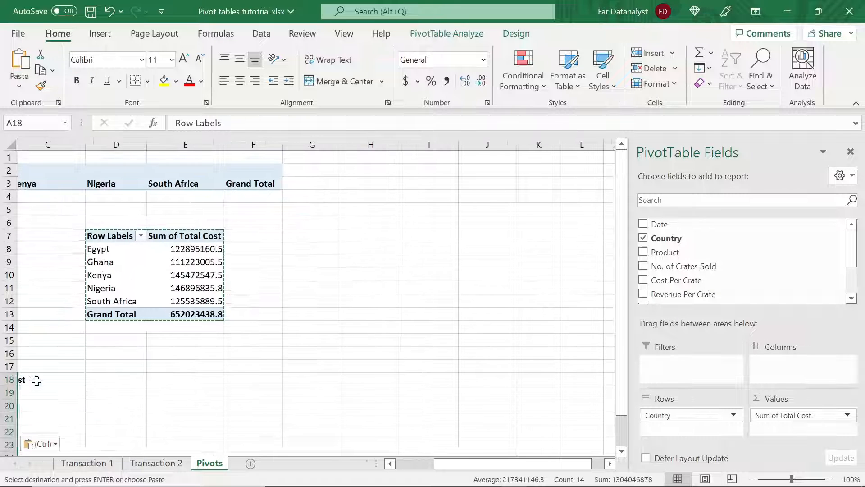
scroll(37, 380, "left", 3)
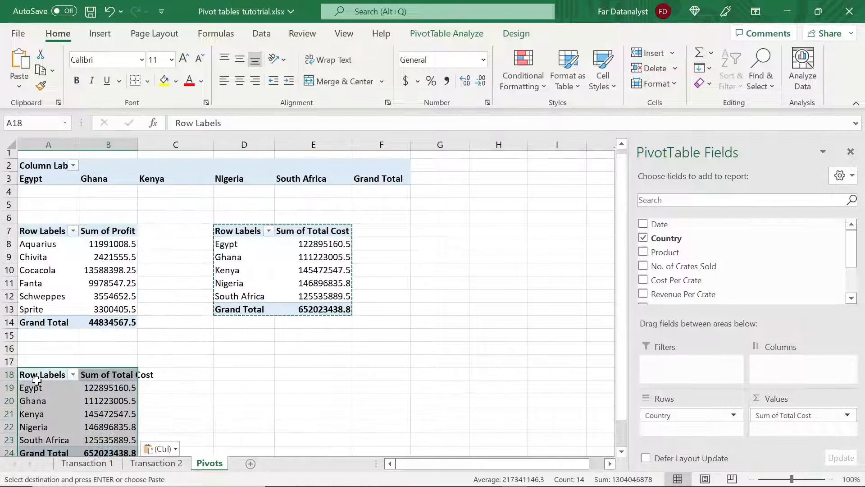
key("Escape")
- Widen column B so the Sum of Total Cost heading of the PivotTable at A18 fits
left_click(37, 380)
key("Down")
key("Down")
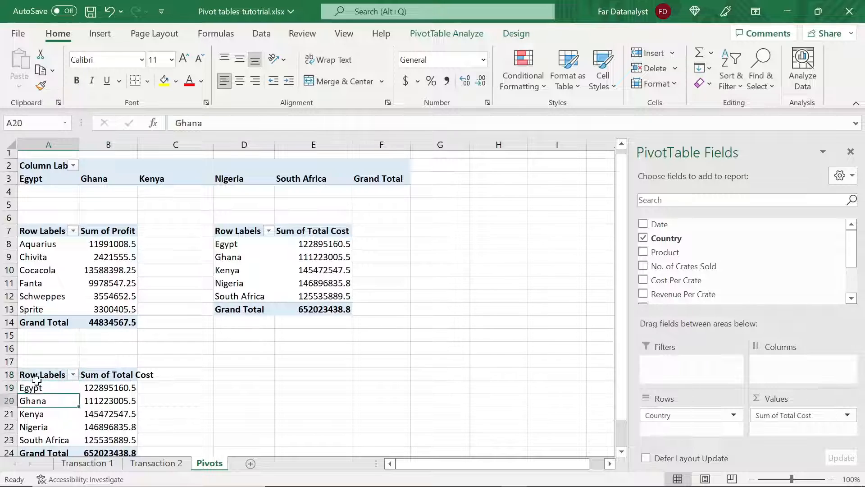
key("Down")
key("Down")
key("Down")
key("Down")
key("Down")
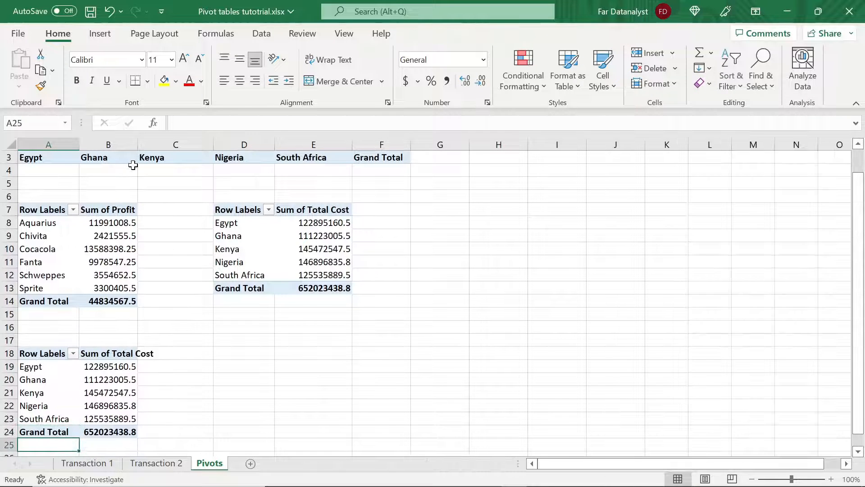
left_click_drag(136, 142, 156, 142)
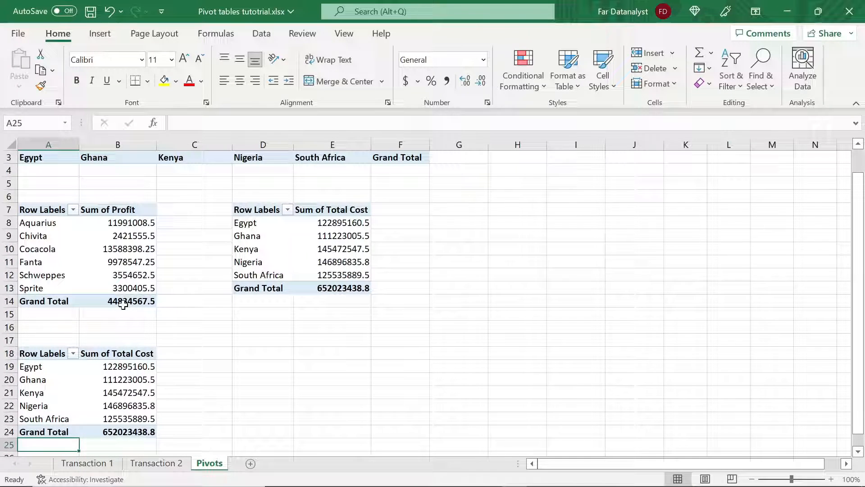
- Remove the Country and Sum of Total Cost fields from the copied PivotTable at A18
left_click(112, 381)
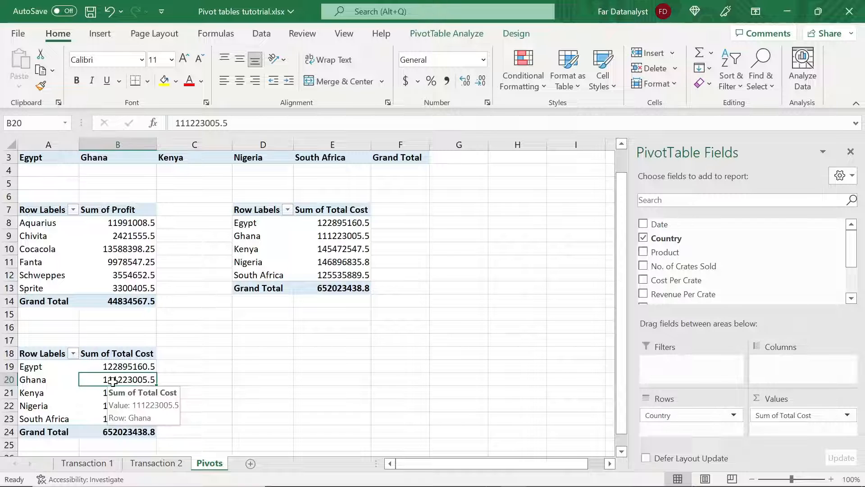
left_click_drag(712, 415, 584, 333)
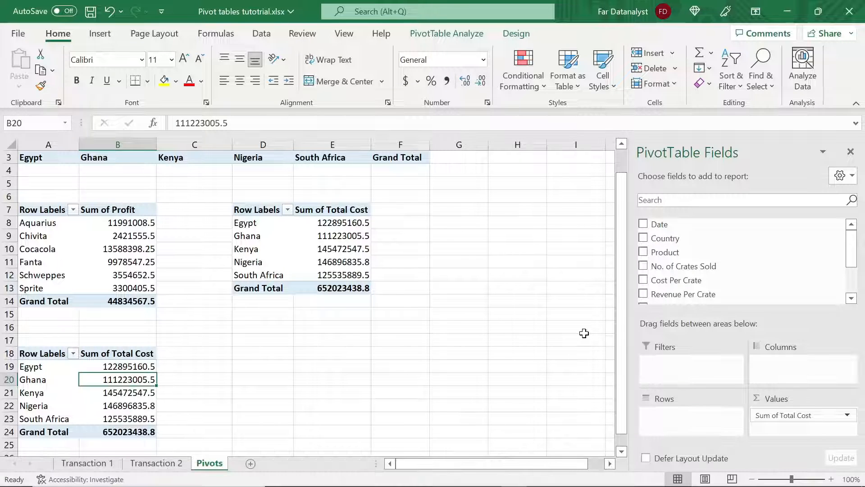
left_click_drag(809, 416, 593, 343)
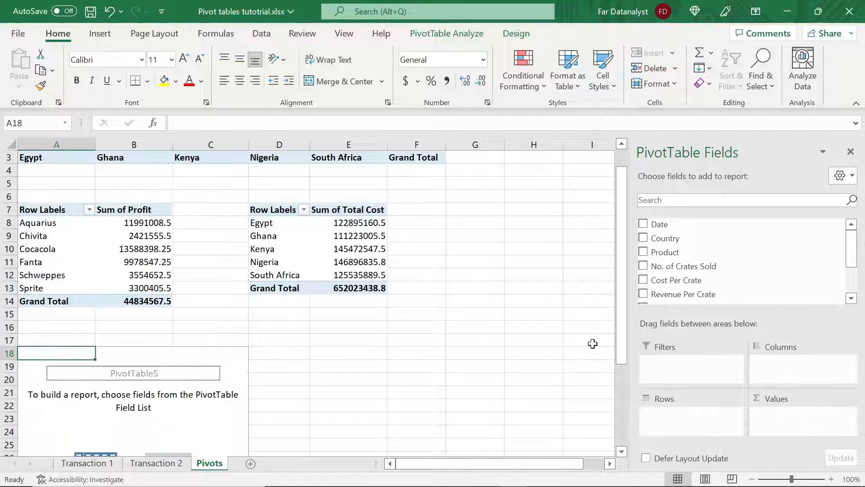
- Place Product in the Rows area and Country in the Columns area of the PivotTable at A18
mouse_move(672, 239)
left_mouse_down()
mouse_move(690, 254)
mouse_move(670, 239)
mouse_move(667, 396)
mouse_move(689, 435)
mouse_move(674, 421)
left_mouse_up()
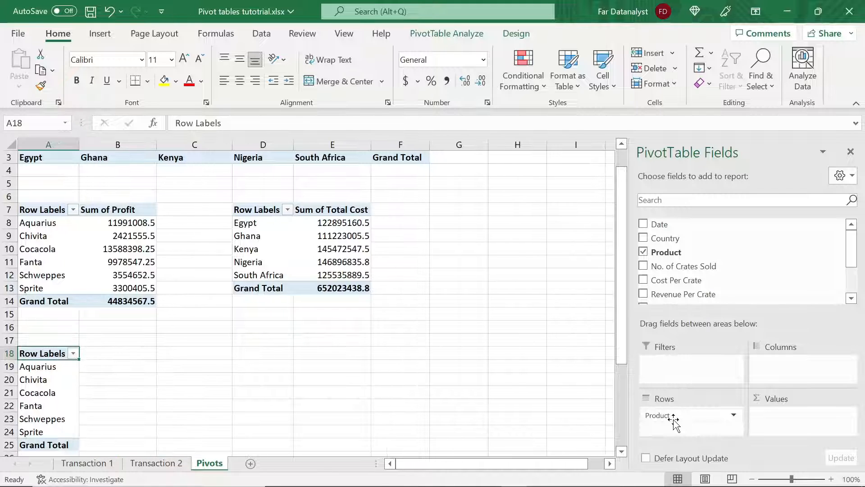
left_click_drag(705, 238, 797, 380)
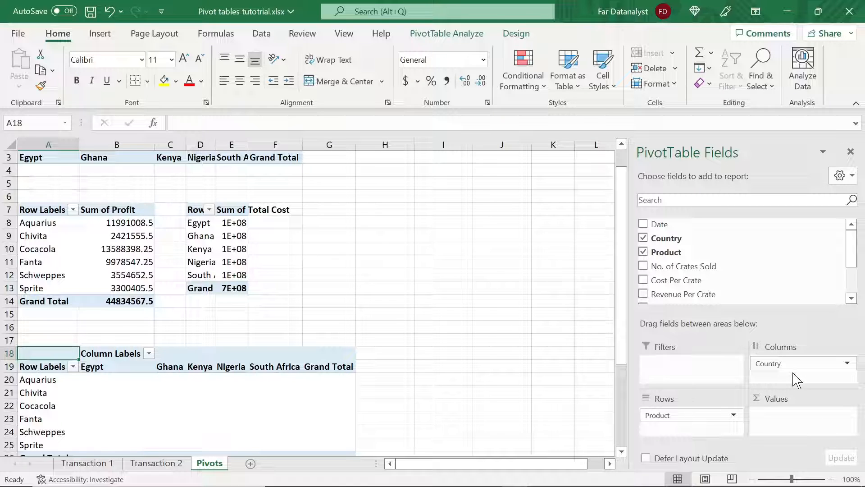
left_click(130, 355)
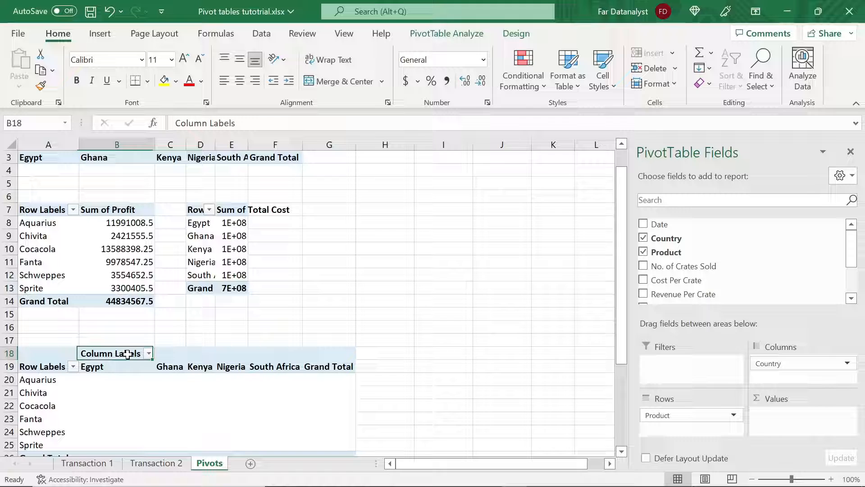
- Inspect the Row Labels and Column Labels headings of the PivotTable at A18
left_click(53, 369)
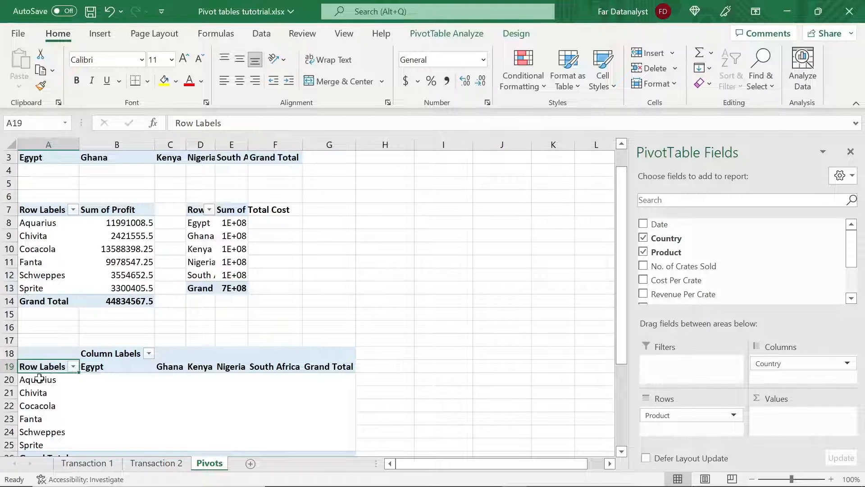
left_click(108, 354)
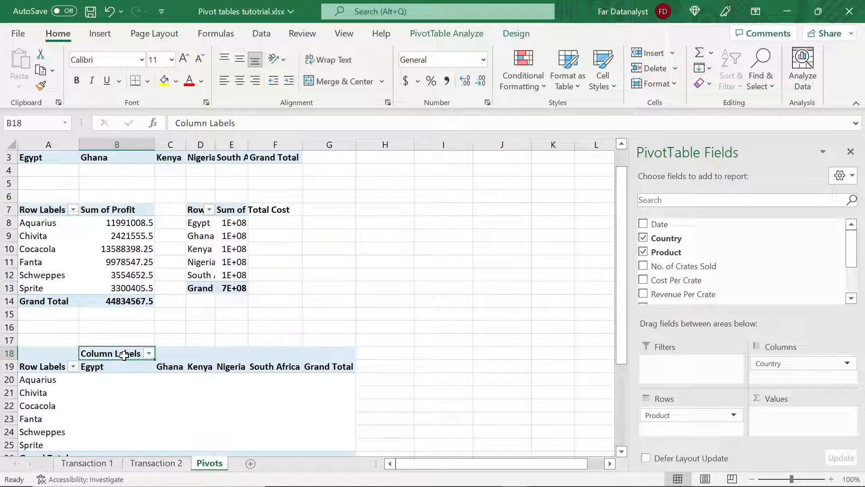
left_click(53, 366)
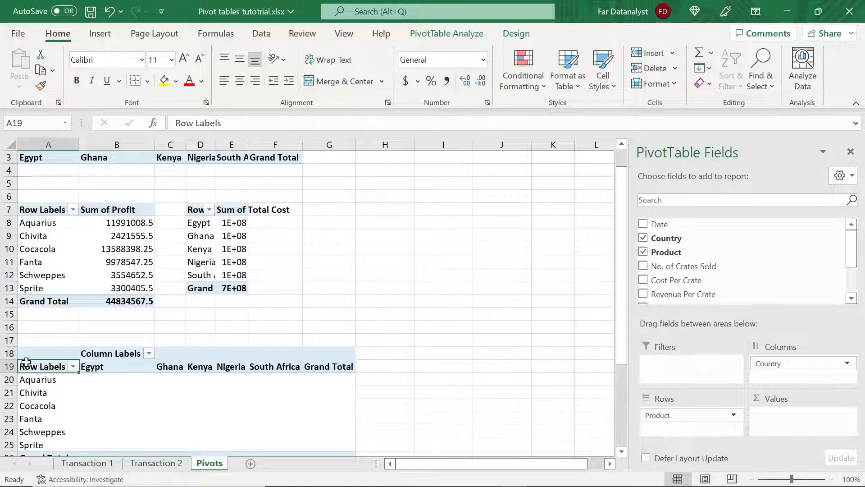
left_click(105, 352)
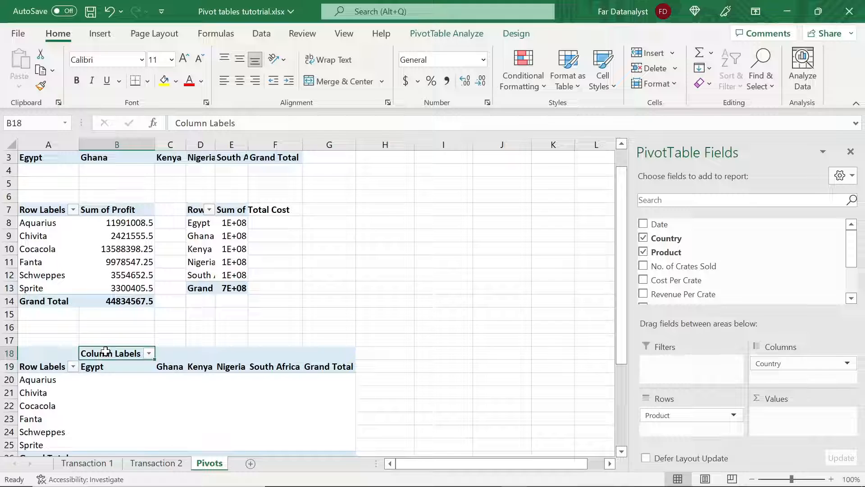
left_click(42, 368)
- Add Total Revenue to the Values area of the PivotTable at A18
scroll(42, 367, "down", 3)
left_click(102, 295)
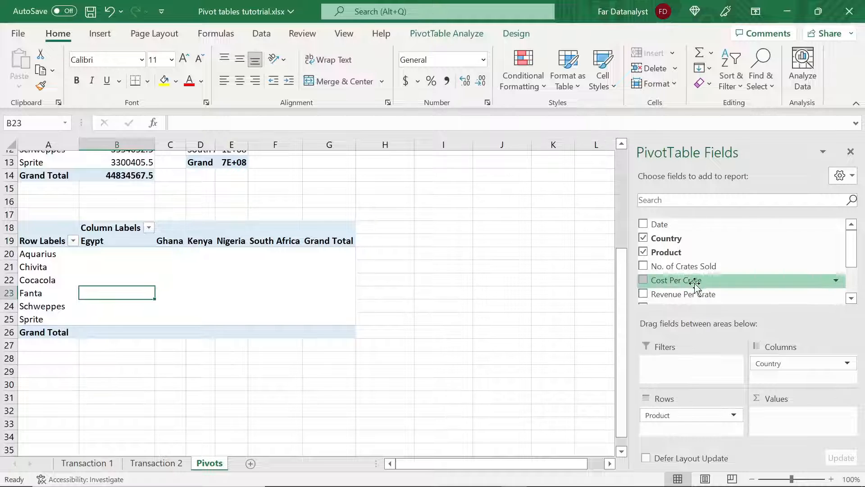
scroll(694, 294, "down", 2)
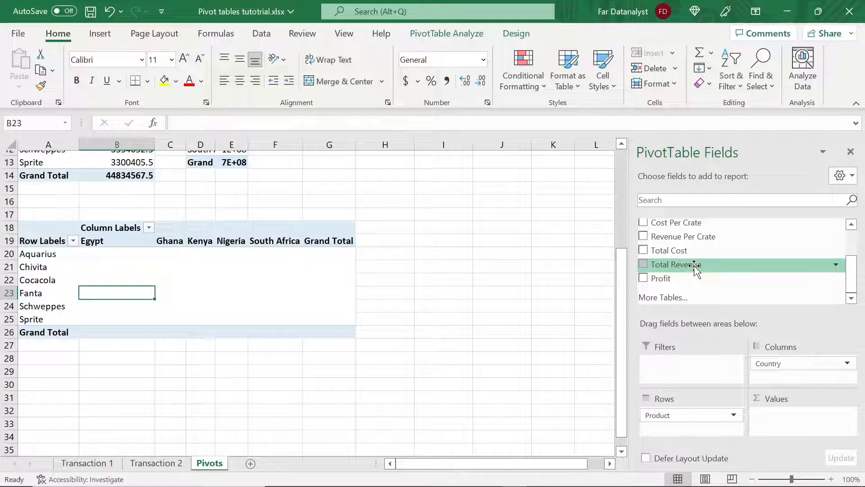
left_click_drag(694, 268, 787, 430)
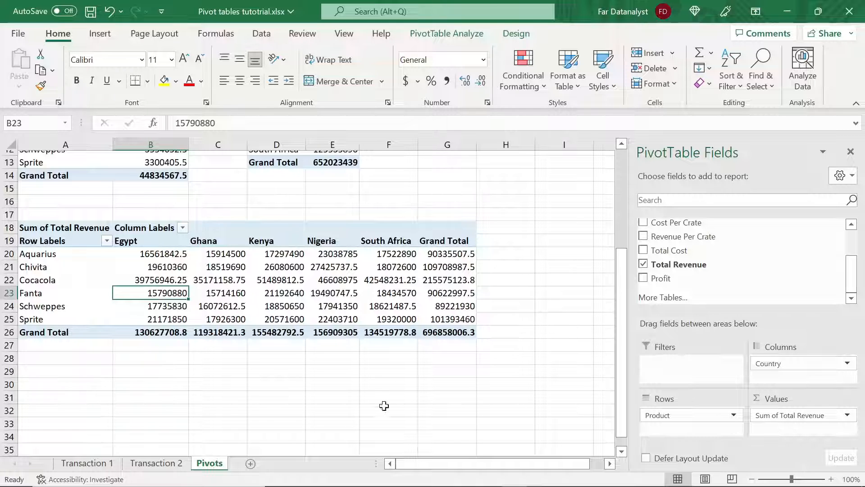
- Examine the revenue figures by product and country in the PivotTable at A18, across to the Grand Total column
left_click(167, 251)
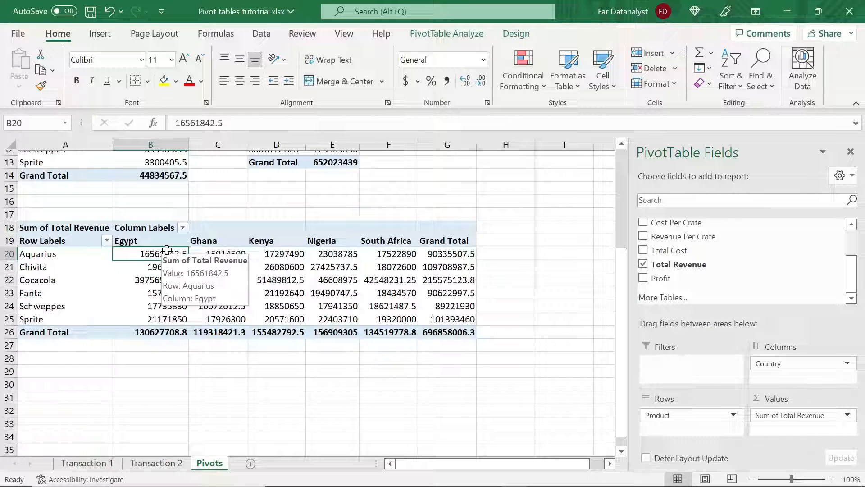
left_click(159, 267)
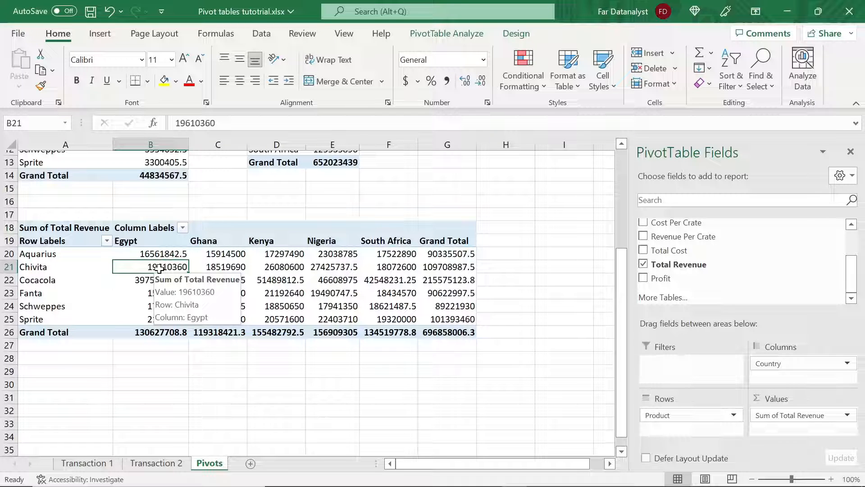
left_click(258, 258)
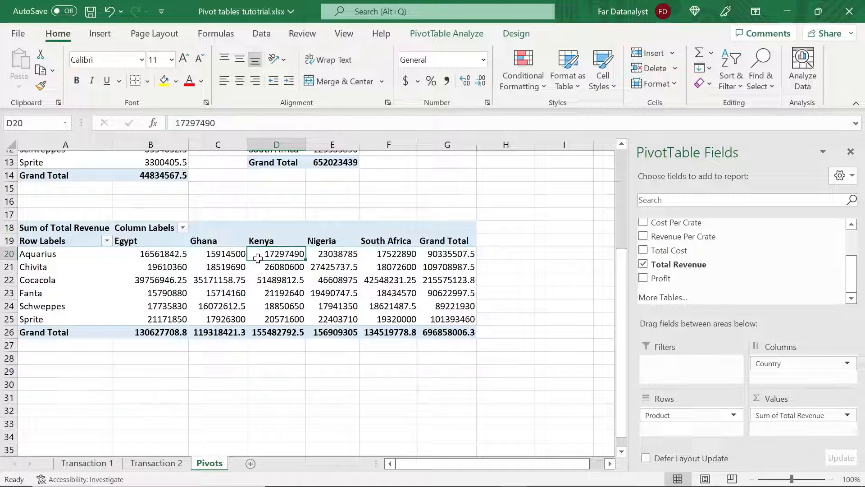
scroll(319, 274, "right", 3)
left_click(319, 275)
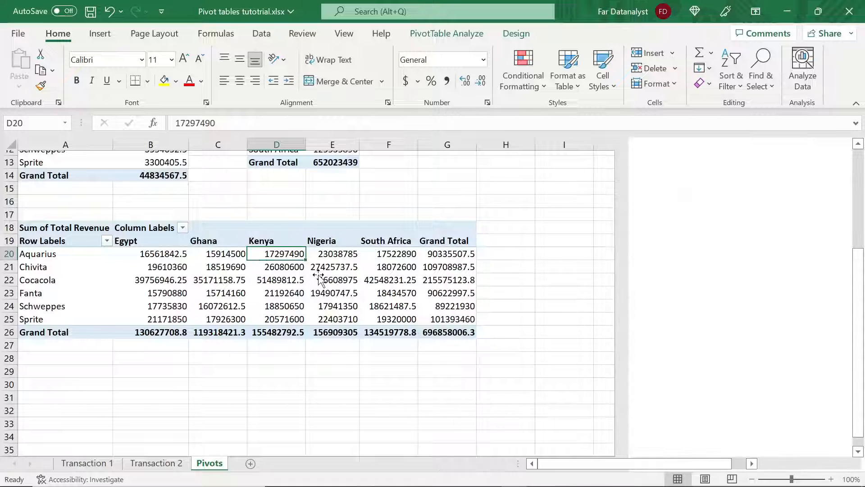
left_click(274, 280)
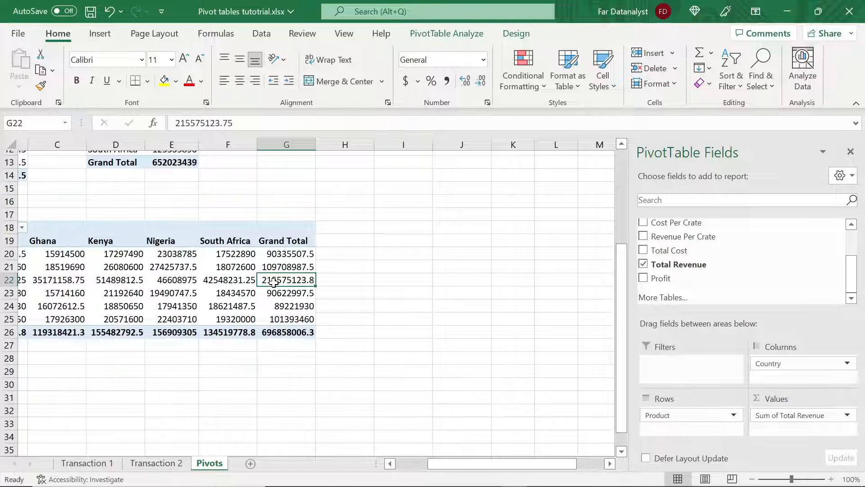
scroll(274, 283, "left", 3)
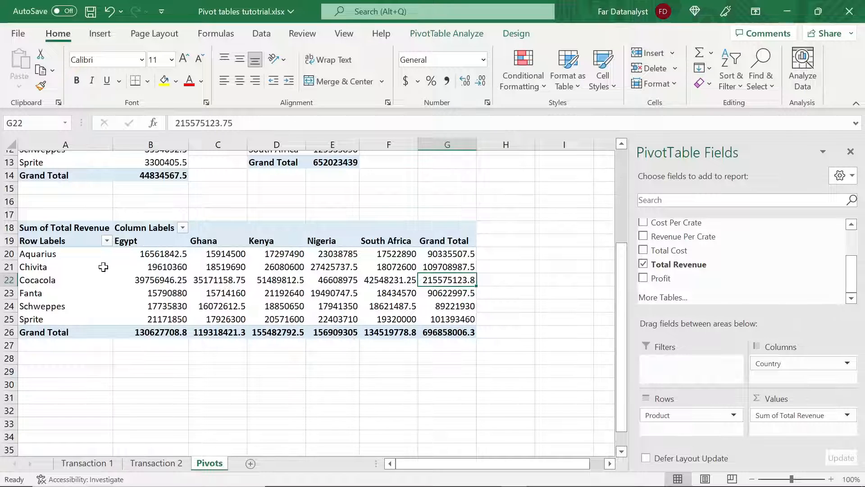
- Copy the total-revenue PivotTable in A18:G26 to cell I18 and fit the duplicate's value columns to their contents
left_click_drag(45, 228, 456, 331)
key("ctrl+c")
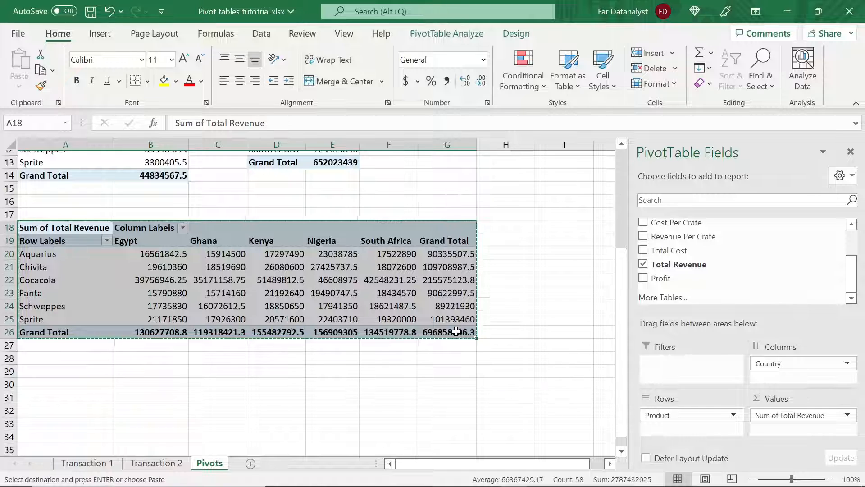
scroll(557, 240, "right", 3)
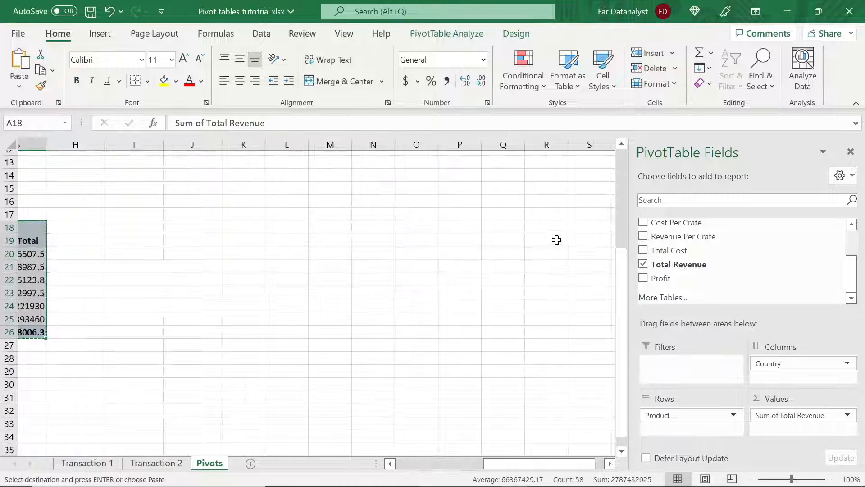
left_click(135, 227)
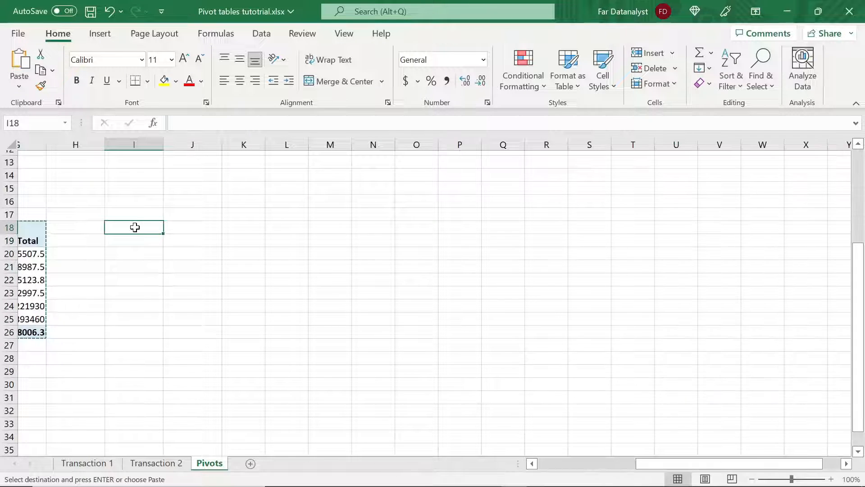
key("ctrl+v")
key("Escape")
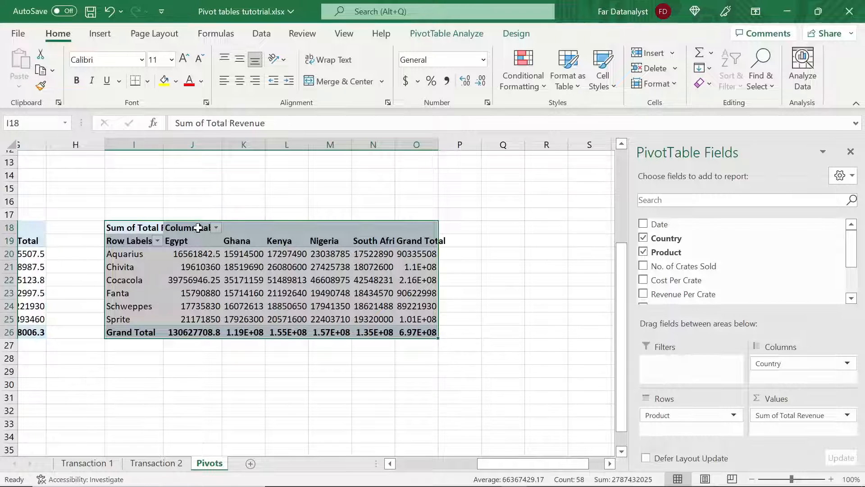
left_click(253, 266)
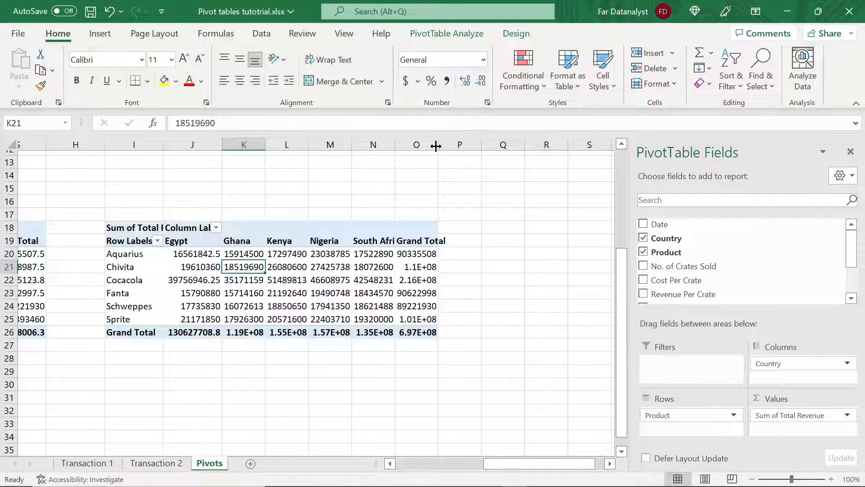
double_click(436, 146)
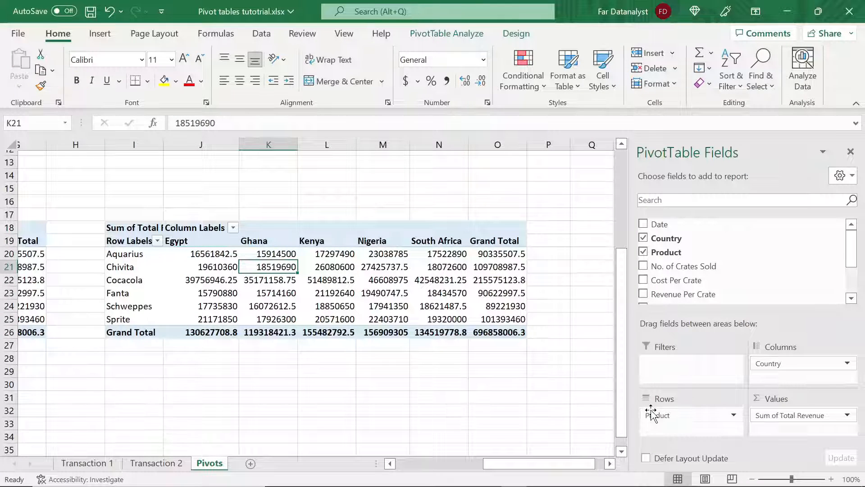
- Remove Product, Country and Sum of Total Revenue from the copied PivotTable at I18
left_click_drag(651, 413, 556, 440)
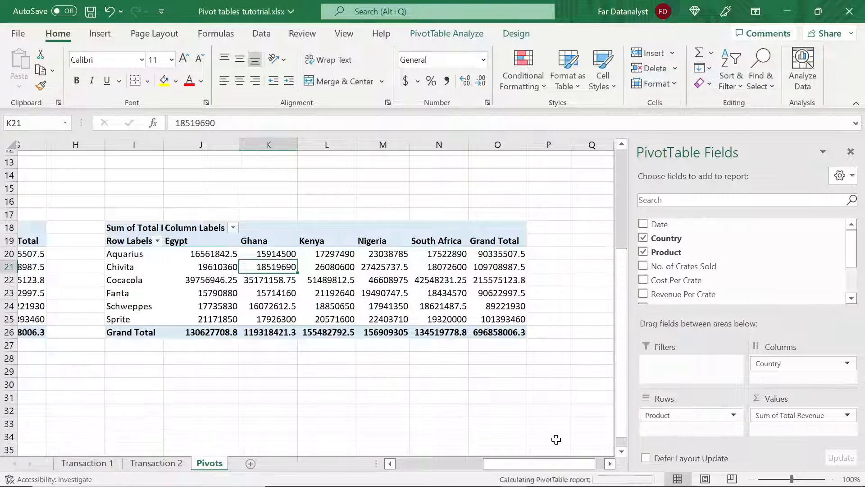
left_click_drag(766, 364, 574, 414)
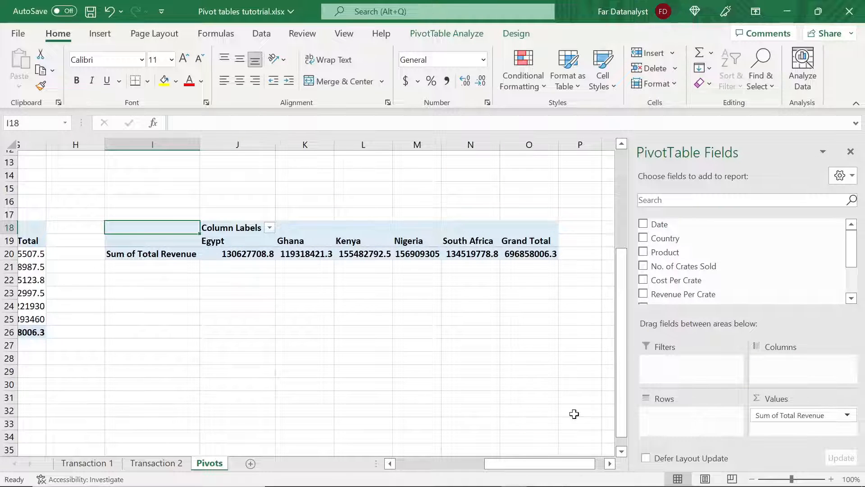
left_click_drag(757, 413, 493, 389)
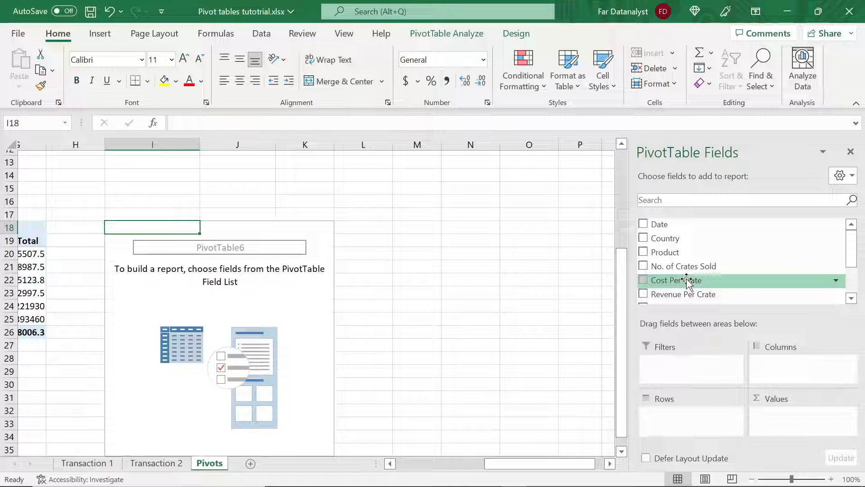
- Build the PivotTable at I18 with Country in Rows, Product in Columns and Profit in Values
left_click_drag(689, 235, 676, 423)
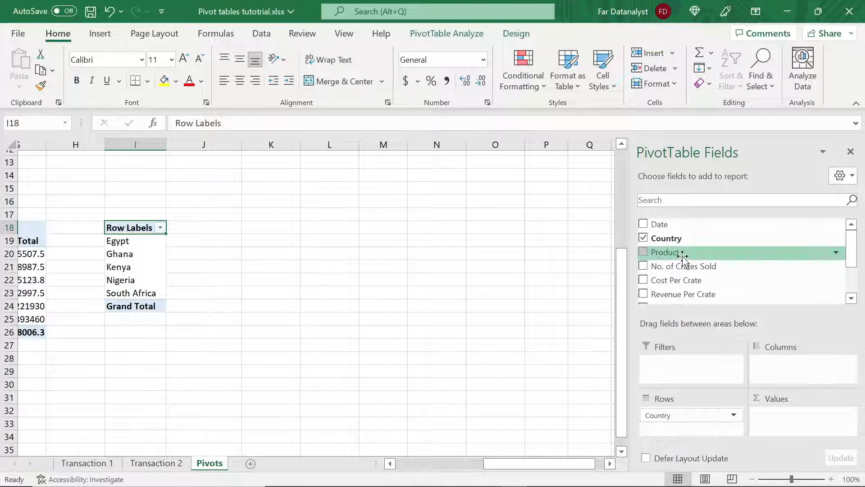
left_click_drag(679, 253, 798, 367)
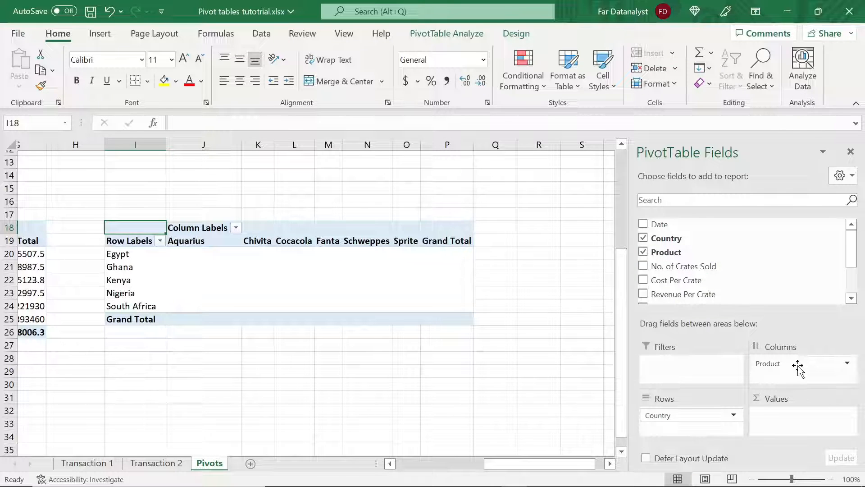
scroll(753, 291, "down", 2)
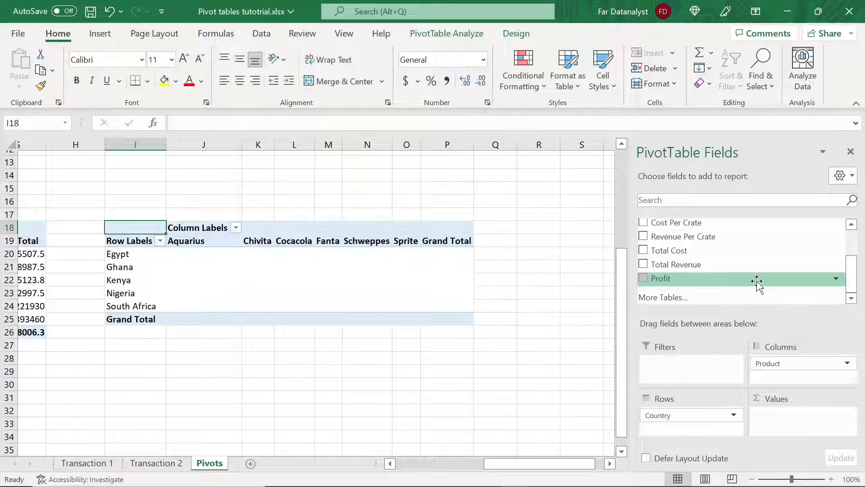
left_click_drag(711, 283, 776, 424)
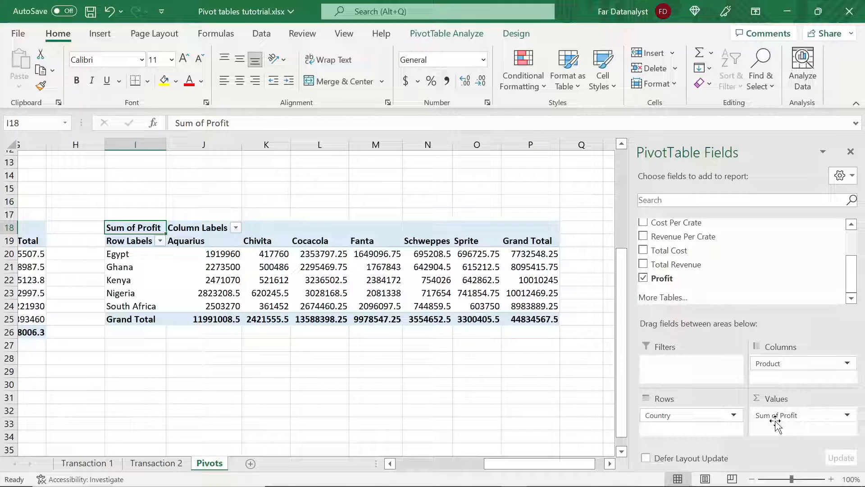
- Examine the Aquarius and Chivita profit figures by country in the PivotTable at I18
left_click(219, 253)
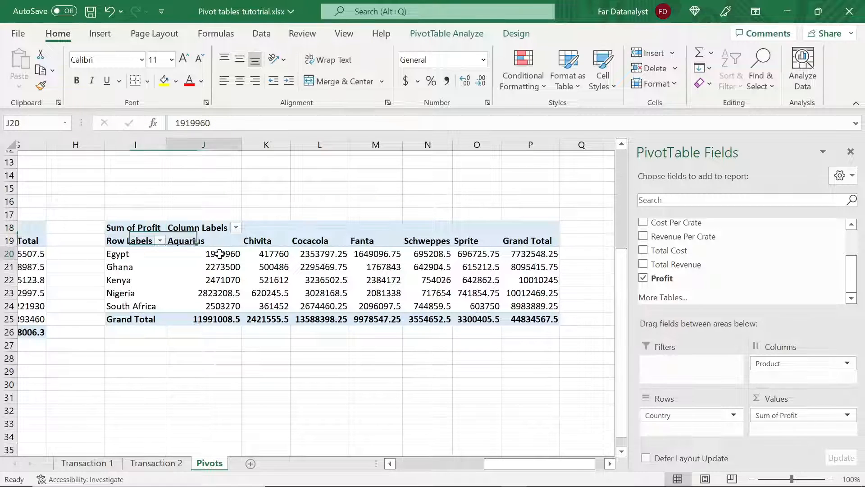
left_click(142, 254)
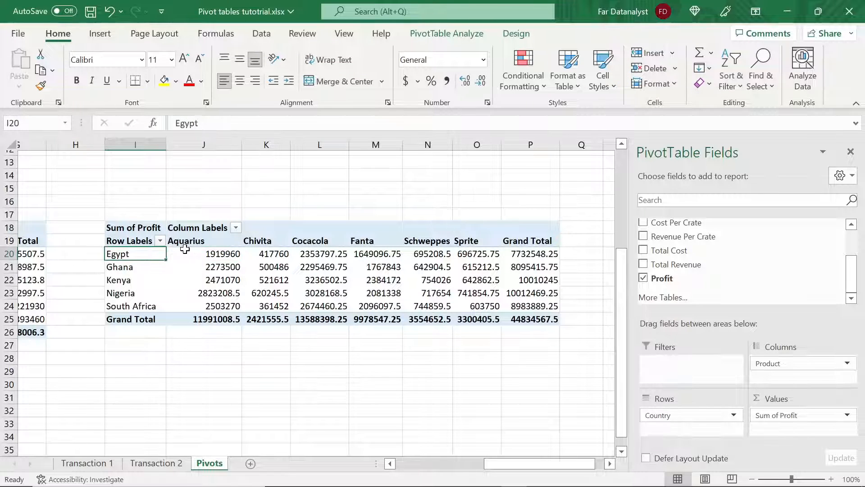
left_click(192, 251)
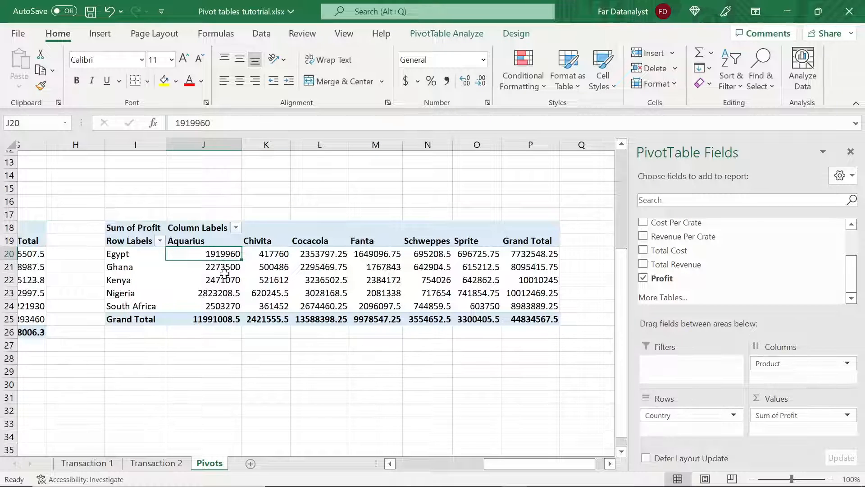
mouse_move(225, 279)
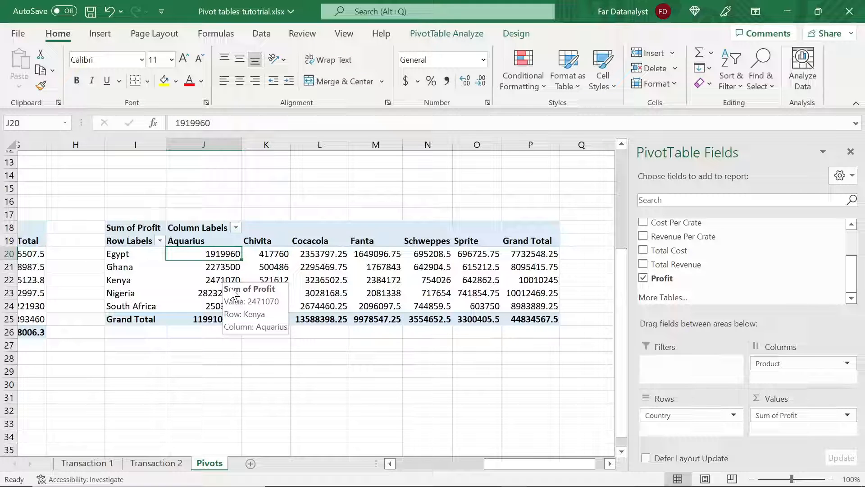
left_click(277, 256)
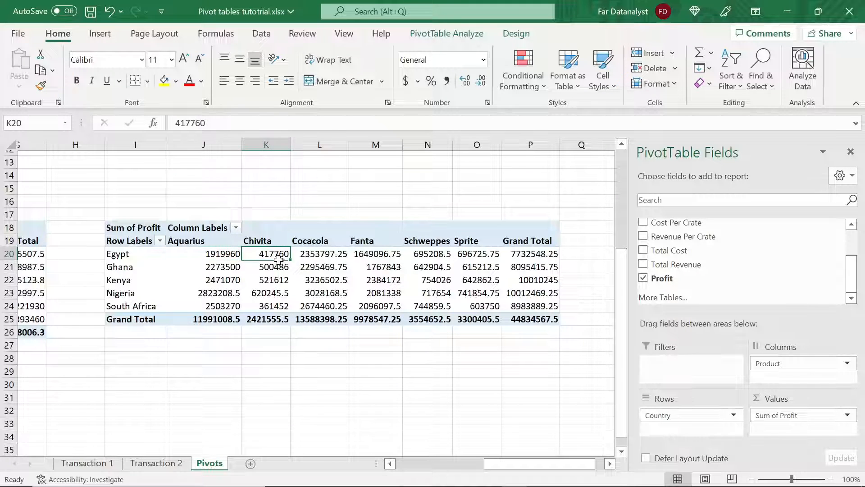
mouse_move(263, 276)
- Copy the profit PivotTable in I18:P25, paste the duplicate at cell A31, and view it down to its last row
left_click_drag(145, 229, 541, 323)
key("ctrl+c")
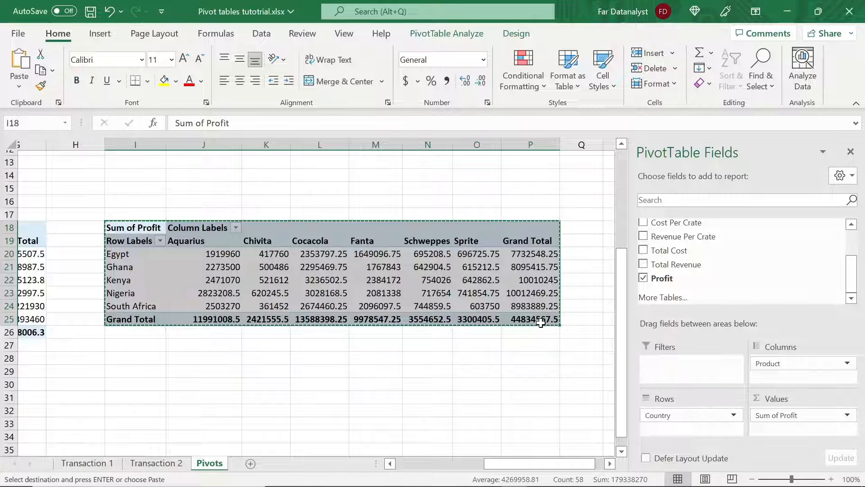
scroll(540, 323, "left", 3)
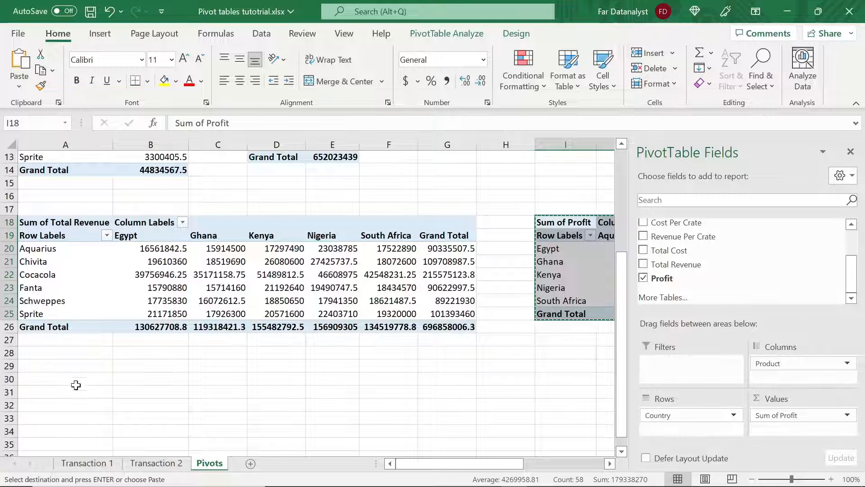
left_click(64, 393)
key("ctrl+v")
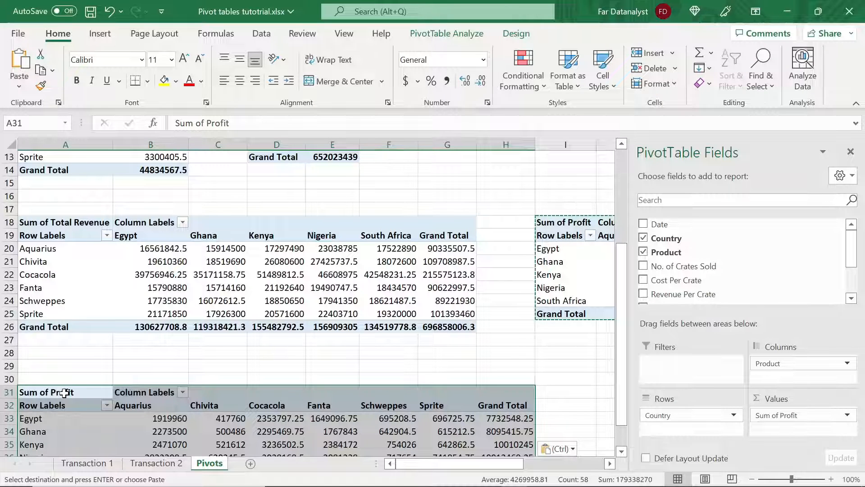
key("Down")
key("Down")
key("Down")
key("Down")
key("Down")
key("Down")
key("Down")
key("Down")
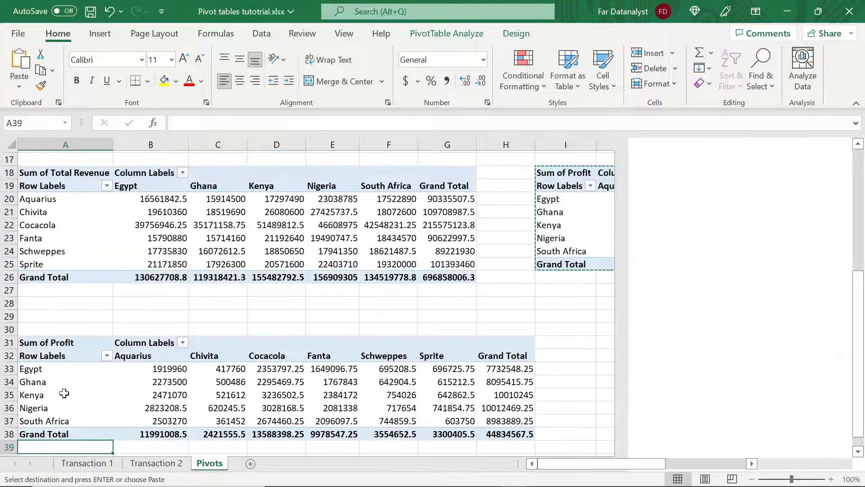
- Rework the PivotTable at A31 to count Product by Country, removing Profit and the Product columns and placing Product in Values
scroll(64, 394, "down", 1)
left_click(277, 379)
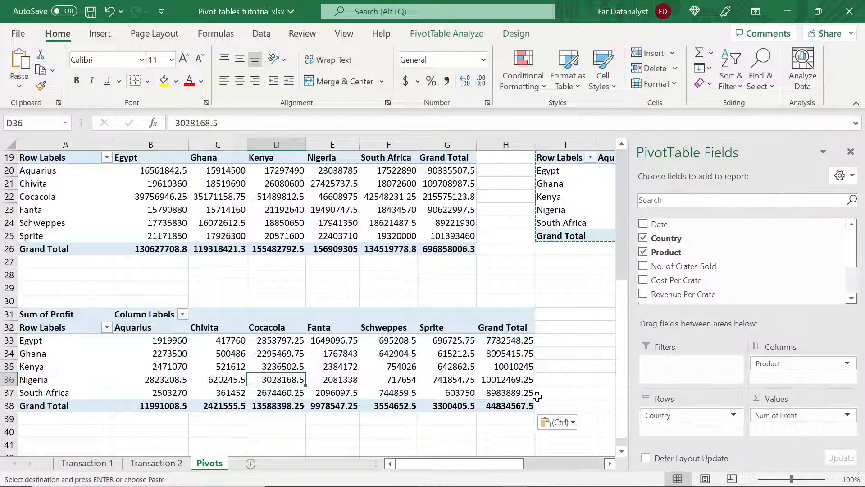
left_click_drag(771, 417, 581, 415)
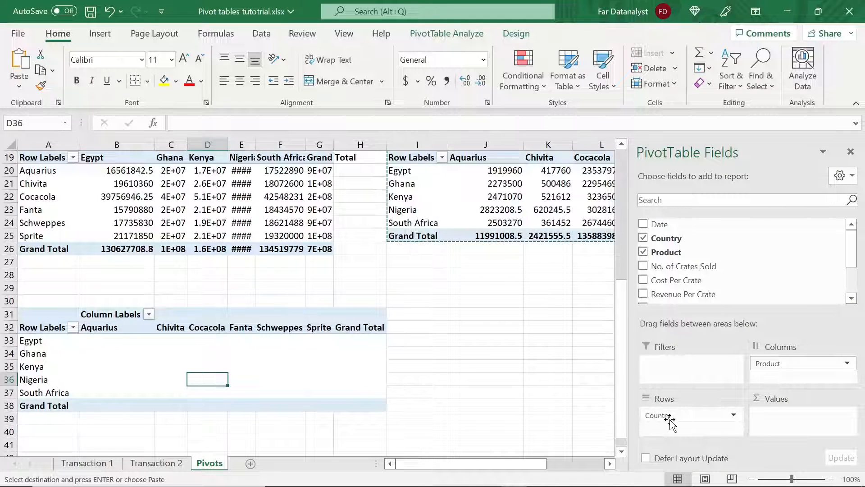
left_click_drag(779, 368, 533, 380)
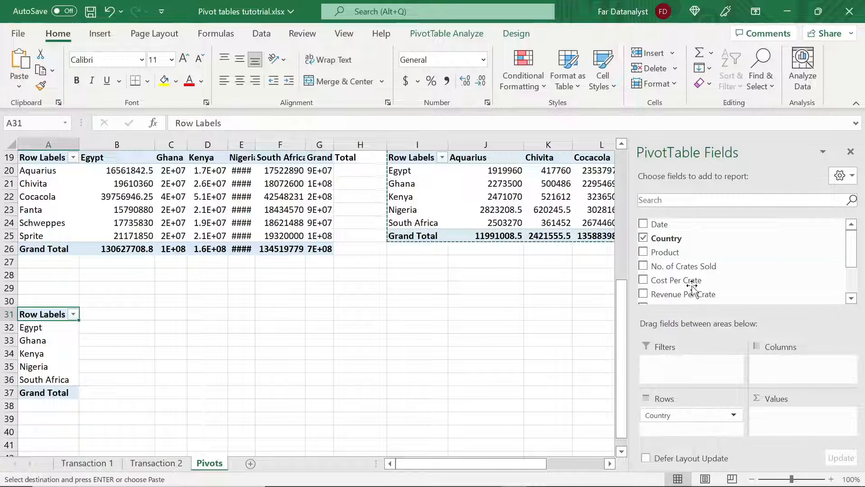
left_click_drag(665, 252, 778, 412)
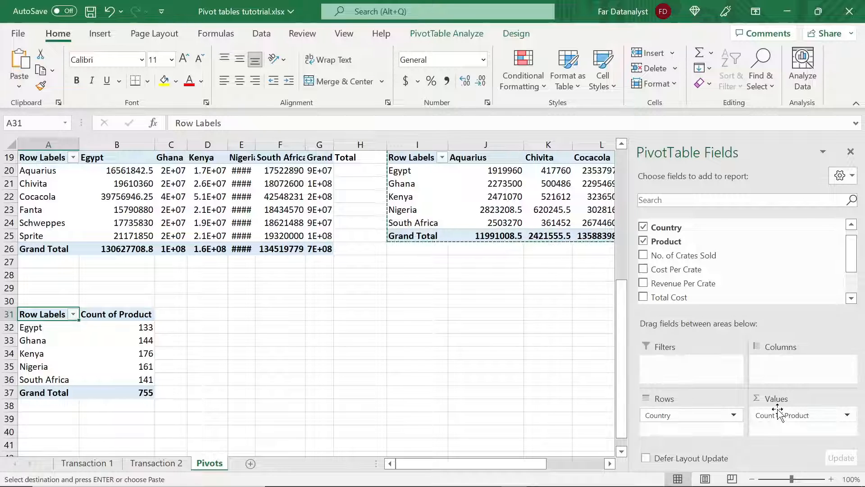
left_click(126, 314)
left_click(134, 331)
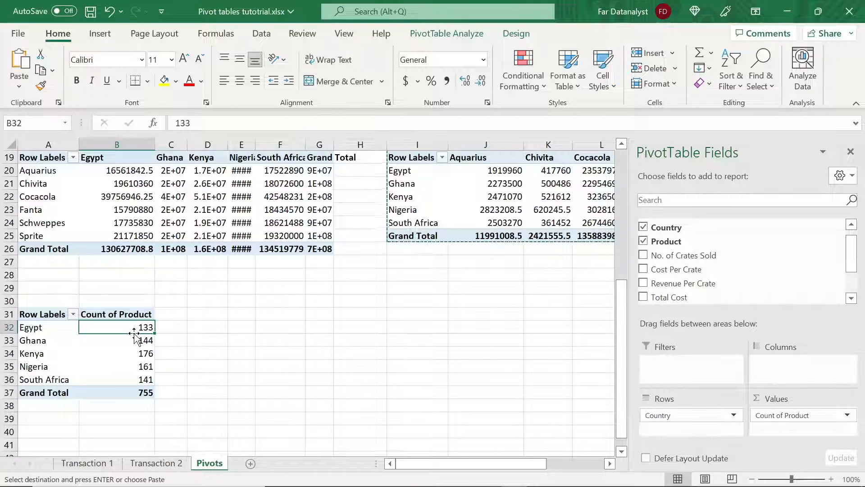
key("Escape")
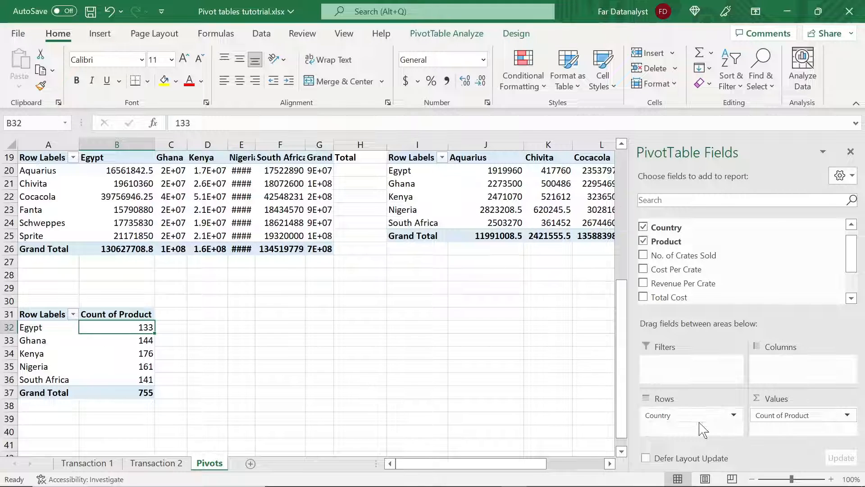
- Replace Country with Profit in Rows of the PivotTable at A31
left_click_drag(697, 416, 544, 378)
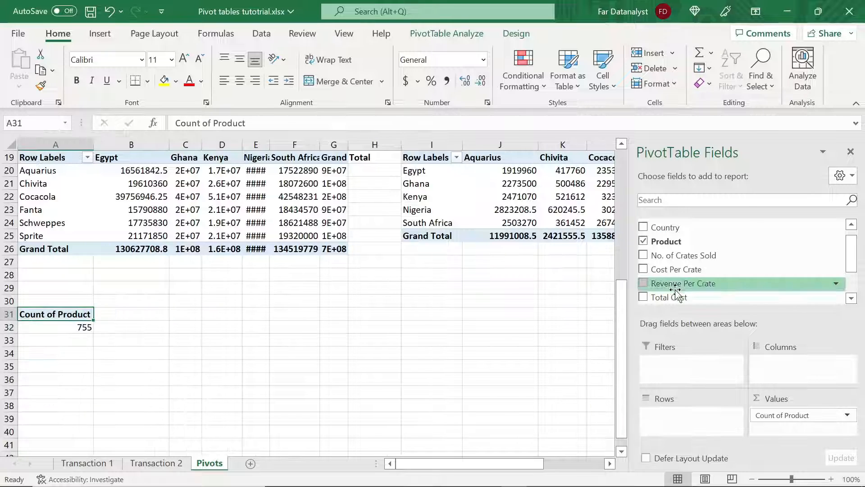
scroll(683, 281, "down", 1)
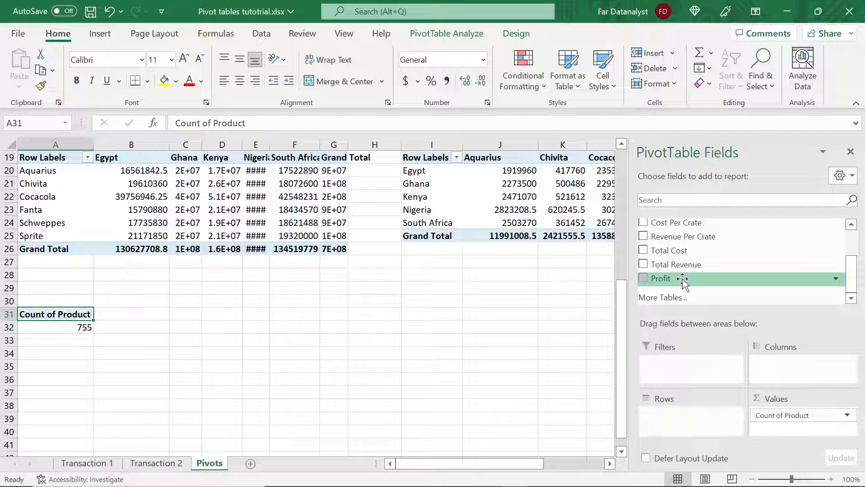
left_click_drag(683, 280, 670, 413)
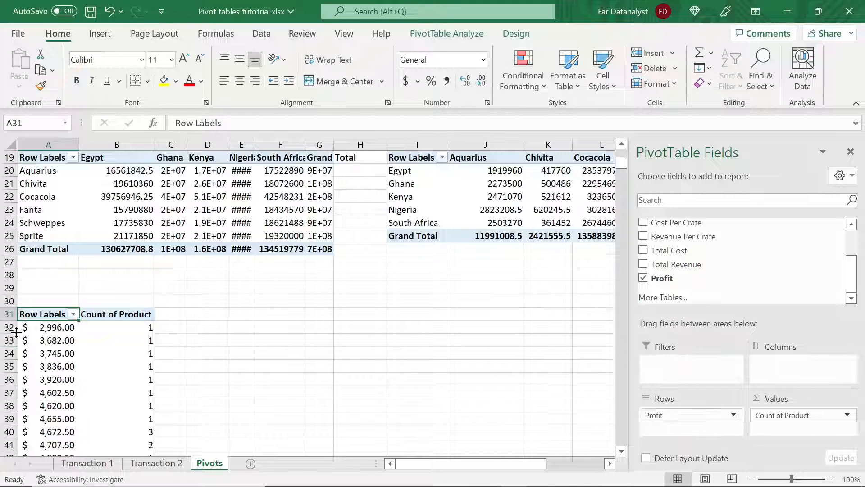
- Examine the product counts listed for each individual profit value in the PivotTable at A31
left_click(47, 332)
key("Down")
key("Down")
key("Down")
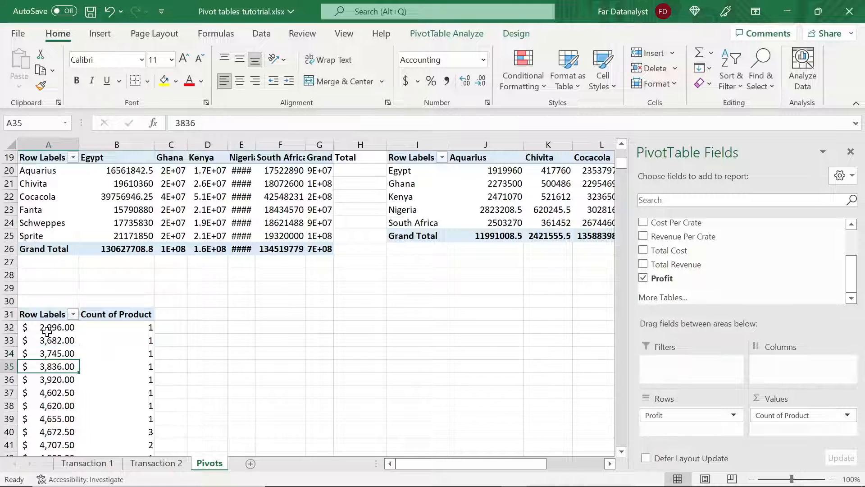
key("Down")
key("Down")
key("Down")
key("Down")
key("Down")
key("Down")
key("Down")
key("Down")
key("Down")
key("Down")
key("Down")
key("Down")
key("Down")
key("Down")
key("Down")
key("Down")
key("Down")
key("Down")
key("Down")
key("Down")
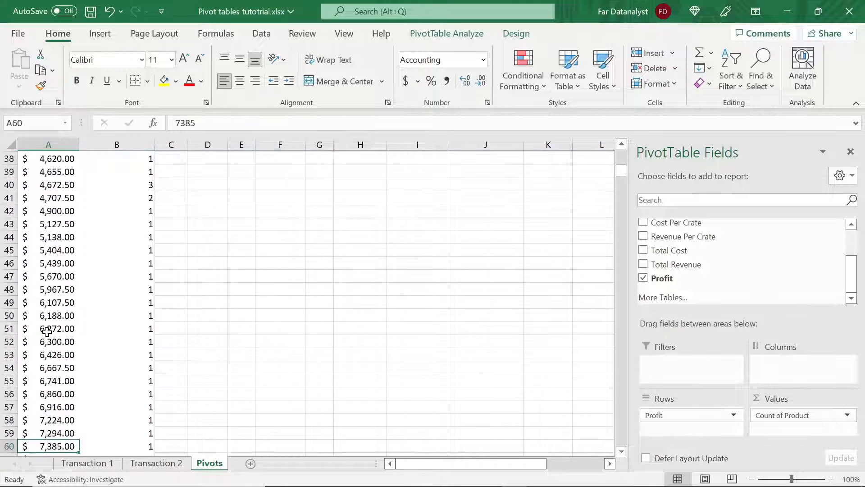
key("ctrl+Up")
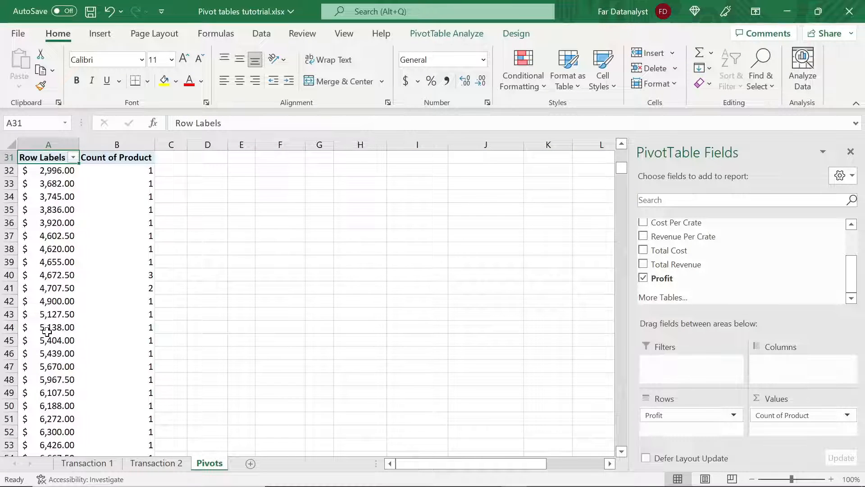
- Undo the field changes and the pasting of the PivotTable at A31
key("ctrl+z")
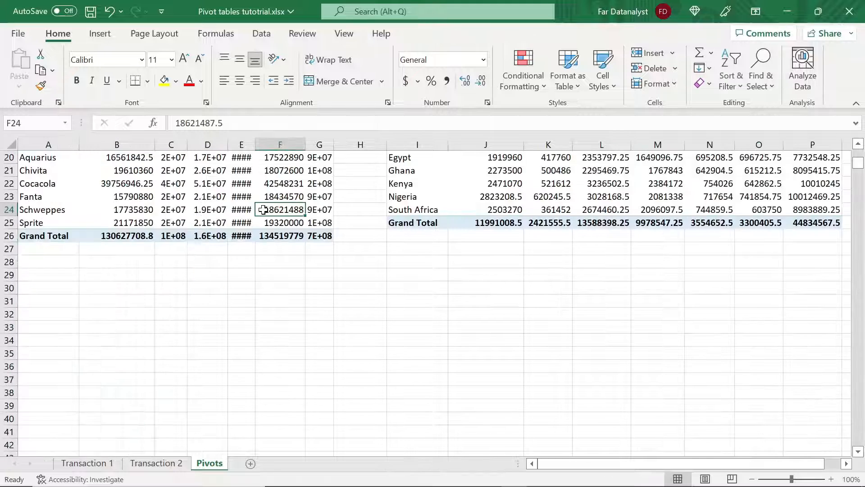
- Copy the profit PivotTable in I18:P25, paste the duplicate at cell A30, and autofit column E
scroll(263, 210, "up", 3)
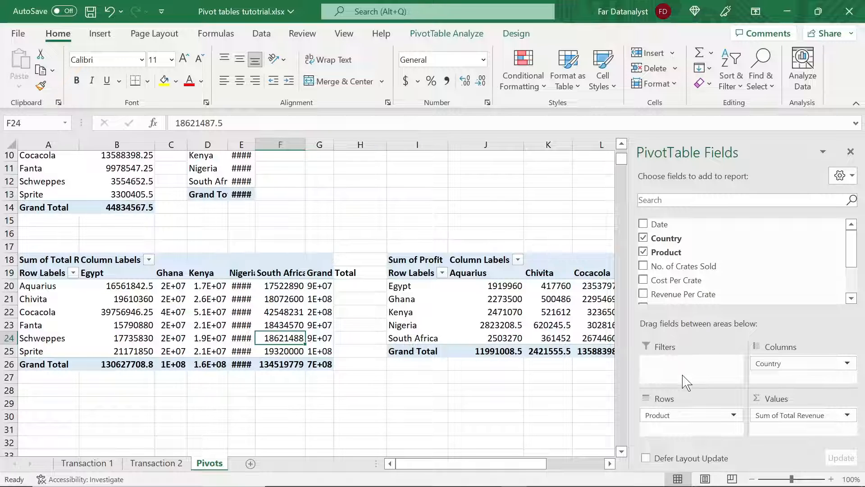
scroll(517, 350, "right", 3)
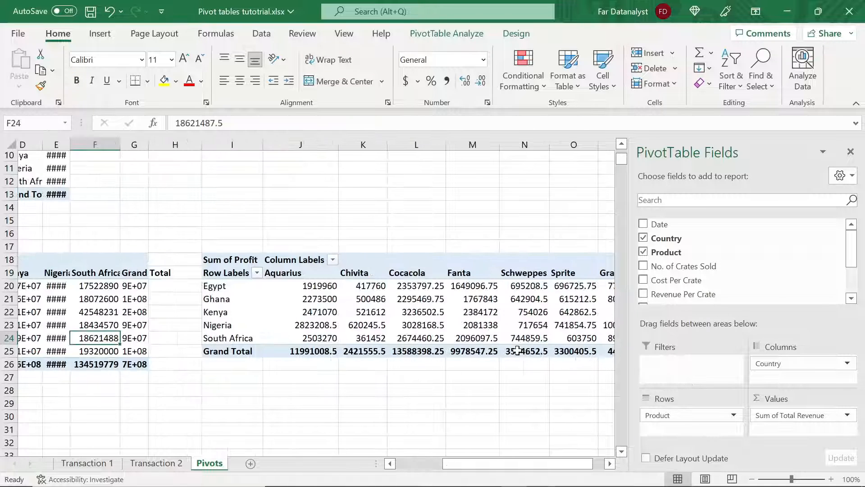
scroll(518, 350, "right", 1)
scroll(518, 350, "up", 1)
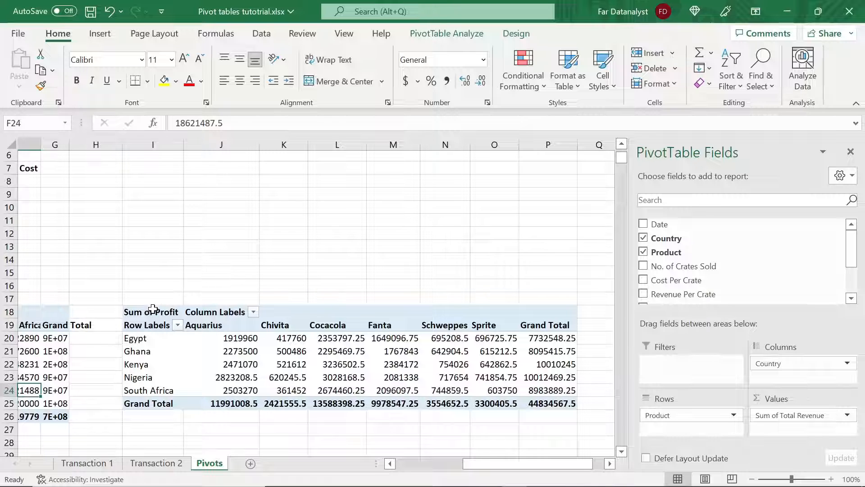
left_click_drag(152, 309, 537, 405)
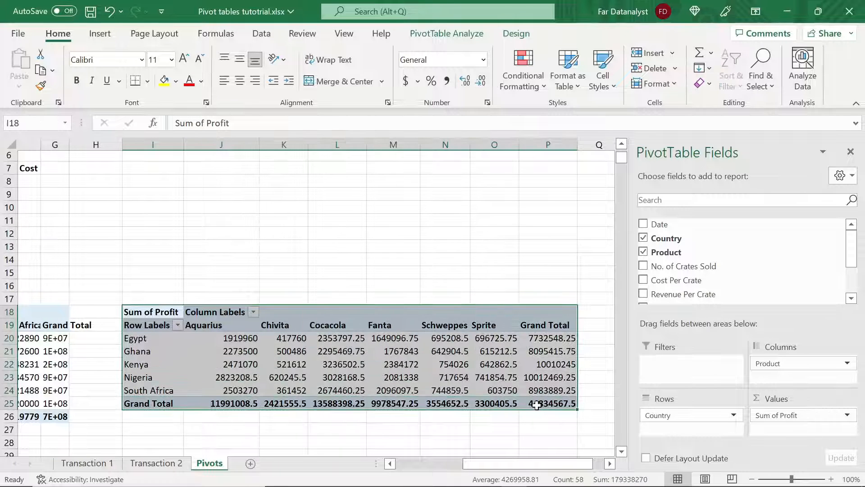
key("ctrl+c")
scroll(537, 404, "left", 3)
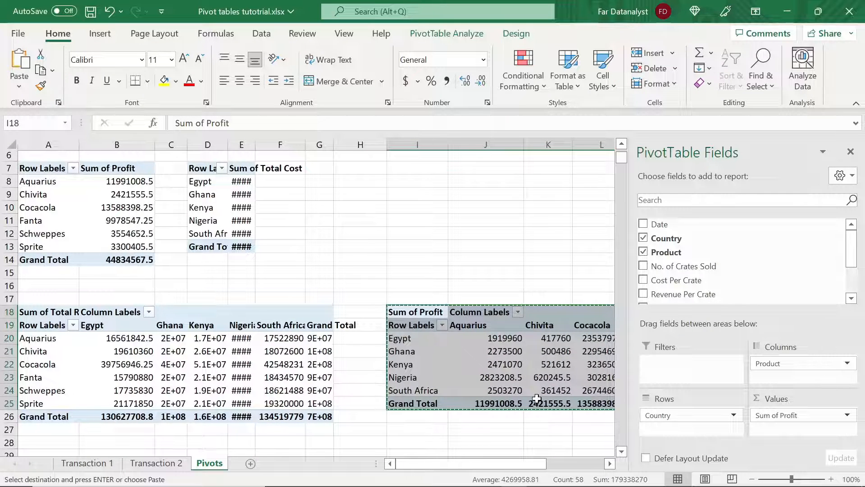
scroll(536, 399, "down", 7)
scroll(537, 399, "up", 8)
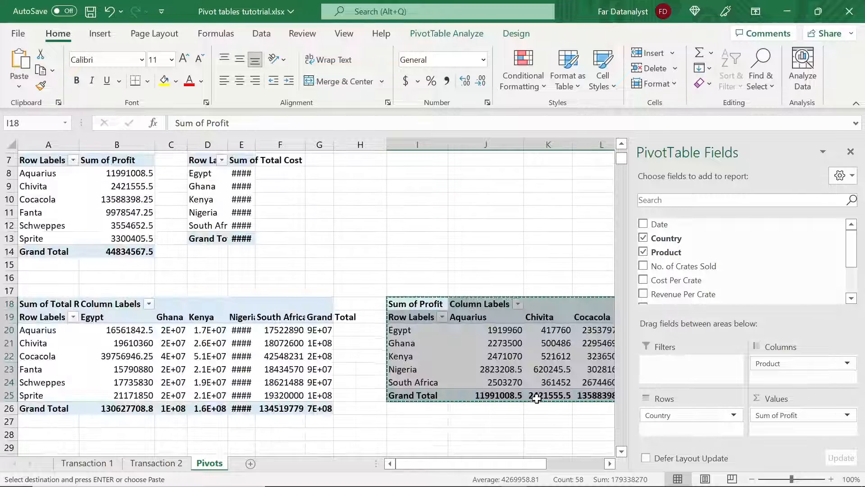
scroll(342, 403, "down", 5)
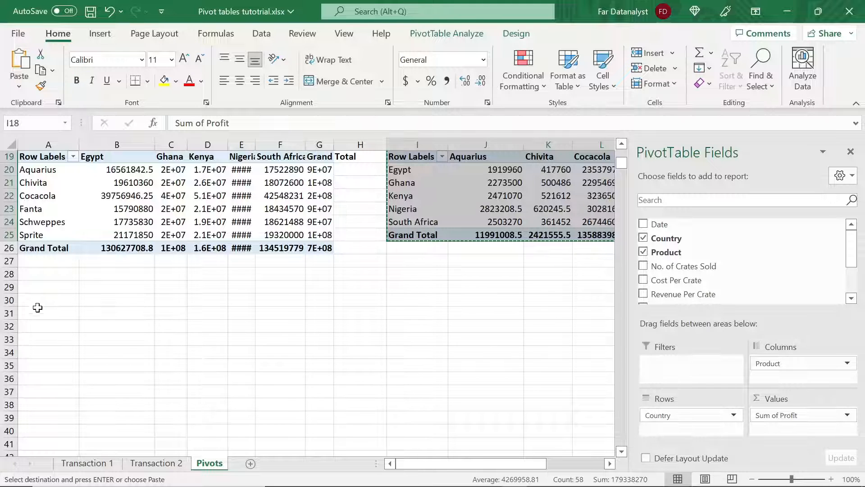
left_click(39, 303)
key("ctrl+v")
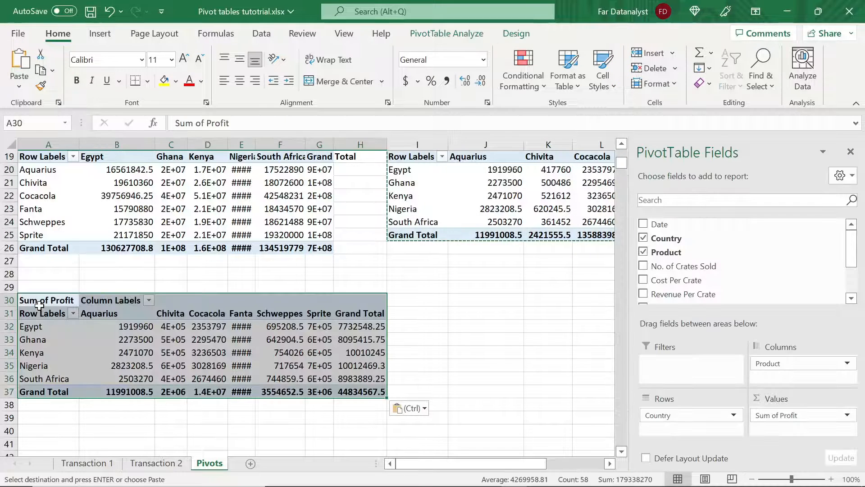
double_click(256, 141)
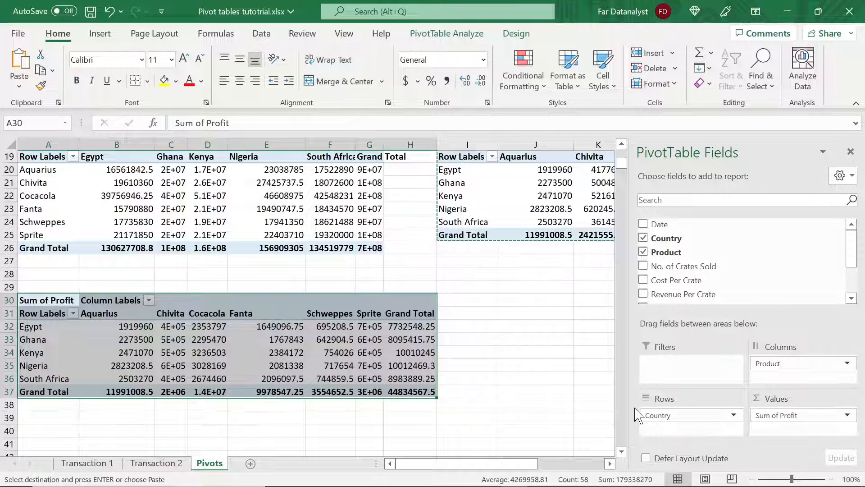
- Remove Country, Product and Sum of Profit from the copied PivotTable at A30
left_click_drag(658, 415, 577, 385)
left_click_drag(788, 362, 546, 367)
left_click_drag(777, 418, 546, 401)
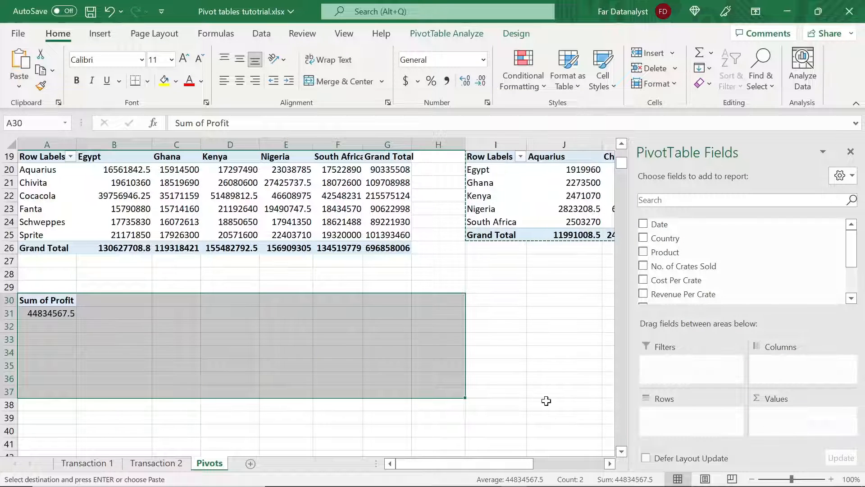
- Build the PivotTable at A30 with Product in Rows and Profit in Values, and end the copy mode
left_click_drag(665, 252, 682, 414)
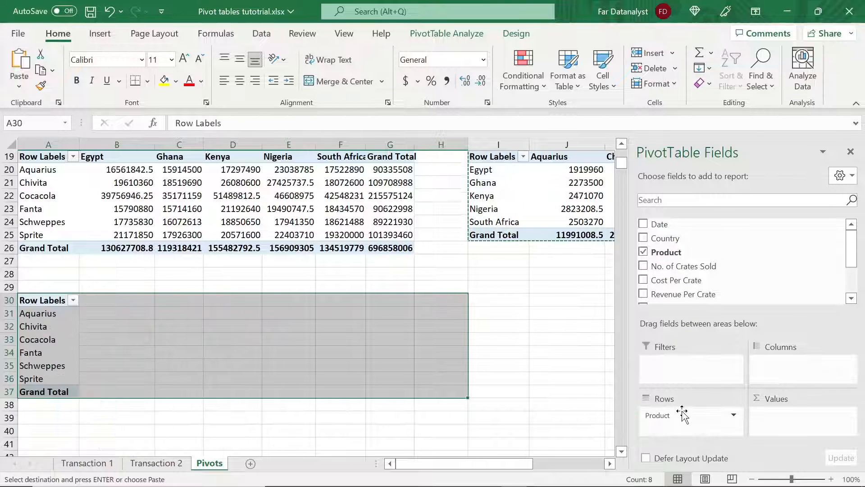
scroll(721, 268, "down", 2)
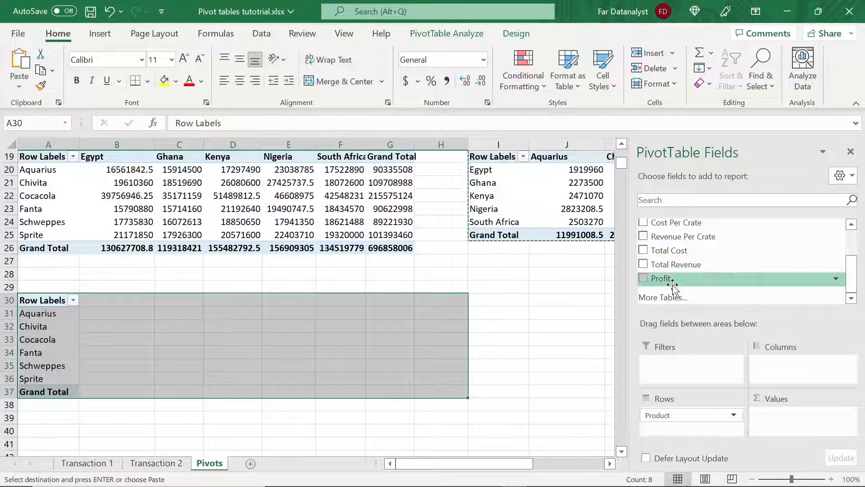
left_click_drag(673, 284, 785, 416)
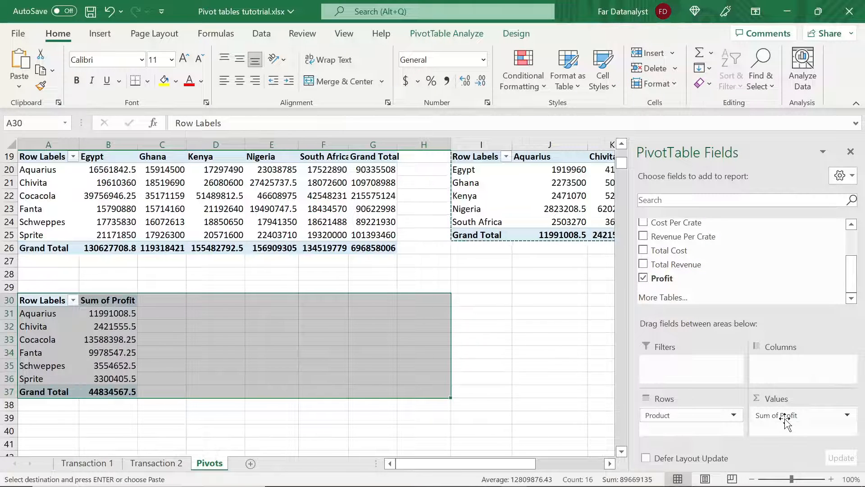
left_click(98, 314)
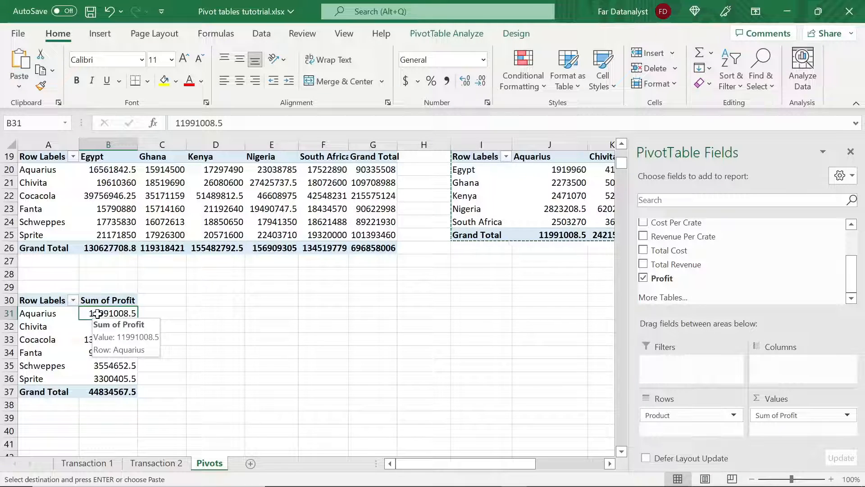
key("Escape")
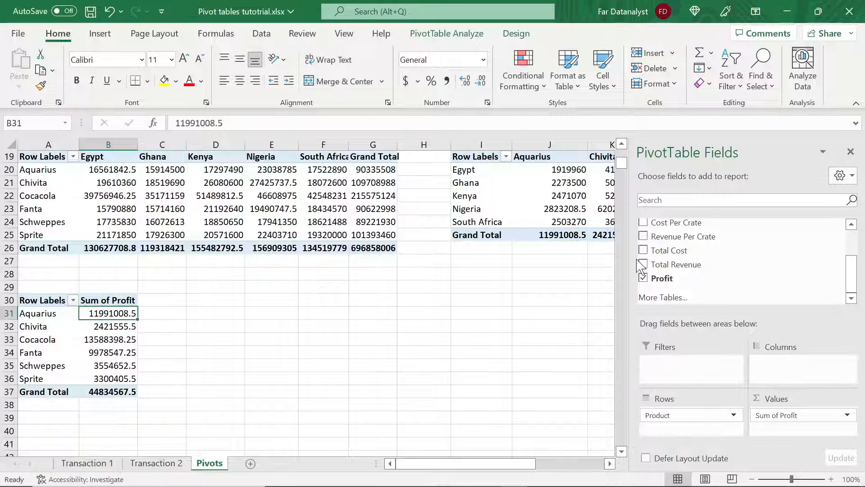
- Add Country as a report filter to the PivotTable at A30 and select the filter cells above it
scroll(721, 251, "up", 3)
left_click_drag(681, 238, 685, 363)
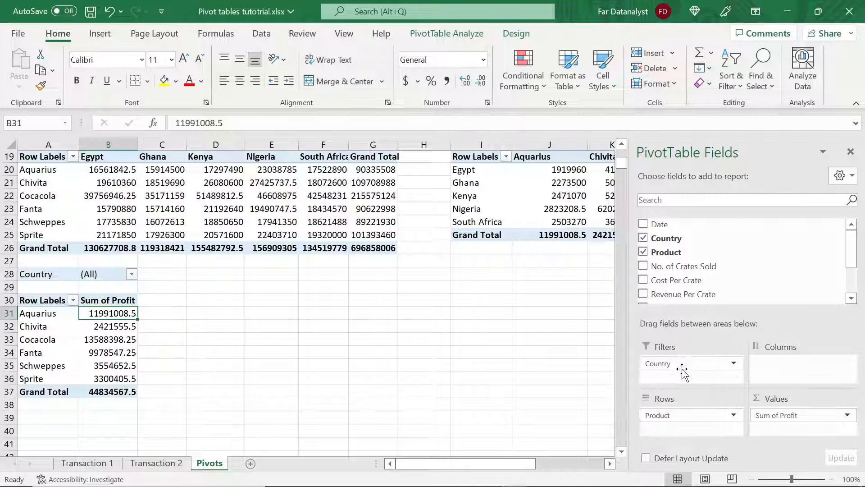
left_click(52, 276)
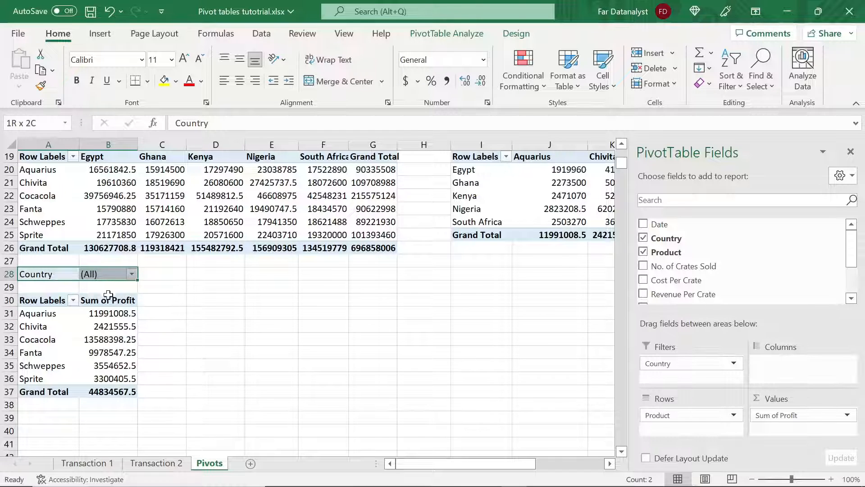
- Examine the placement of the Country filter and the Aquarius profit figure in the PivotTable at A30
scroll(104, 289, "up", 2)
left_click(112, 267)
left_click_drag(108, 254, 166, 267)
left_click_drag(48, 189, 48, 190)
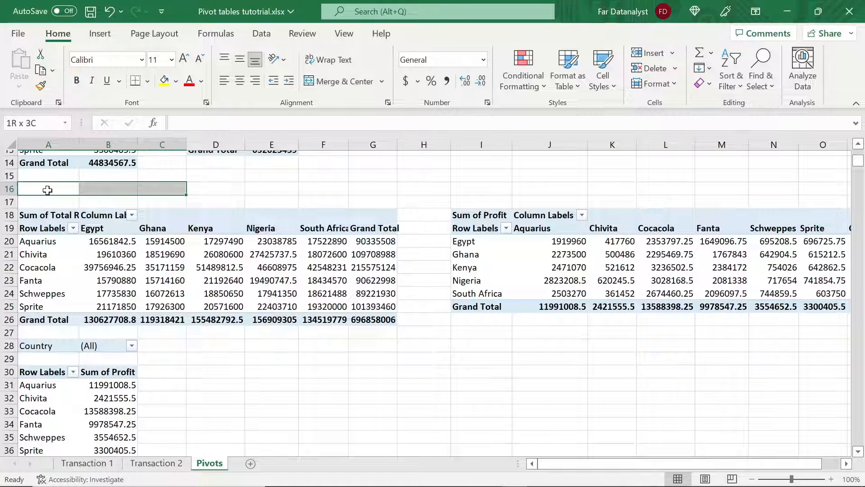
left_click(96, 415)
scroll(100, 366, "down", 2)
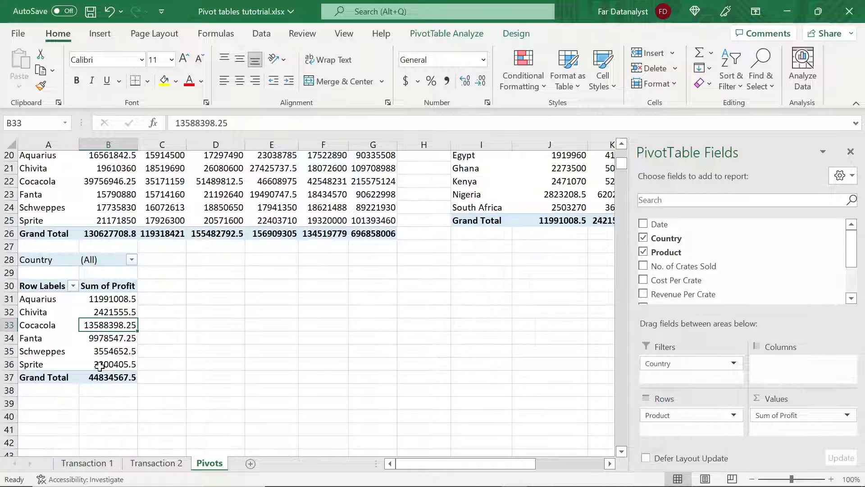
left_click(113, 303)
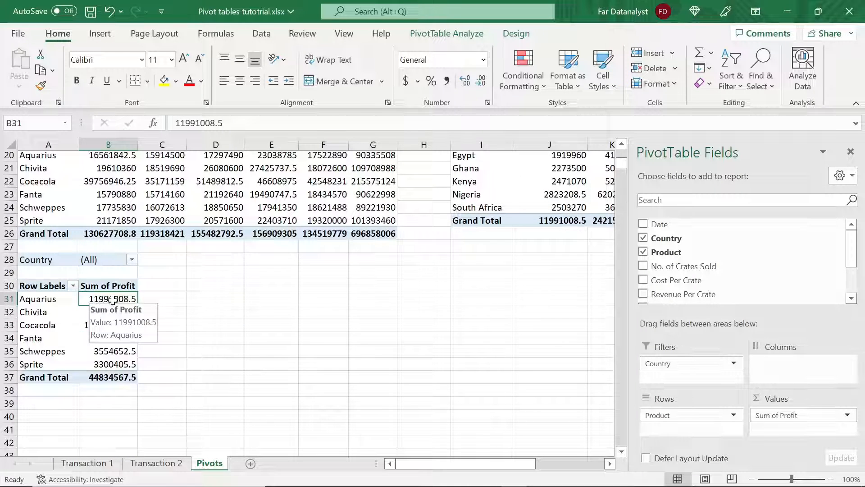
left_click(59, 302)
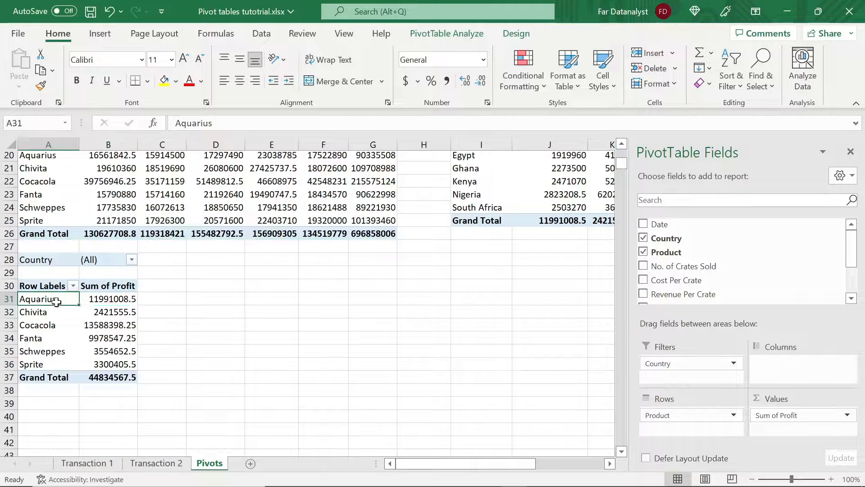
left_click(100, 300)
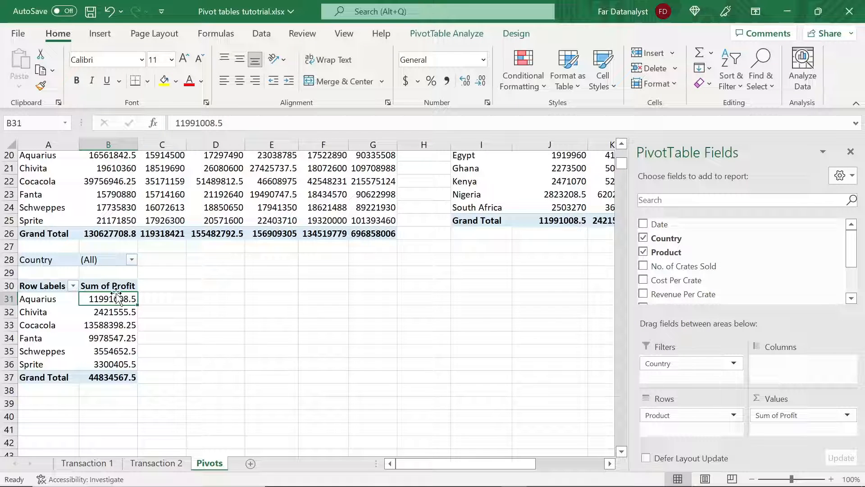
- Enable multiple selection in the Country report filter of the PivotTable at A30 and filter it to Egypt only
left_click(133, 261)
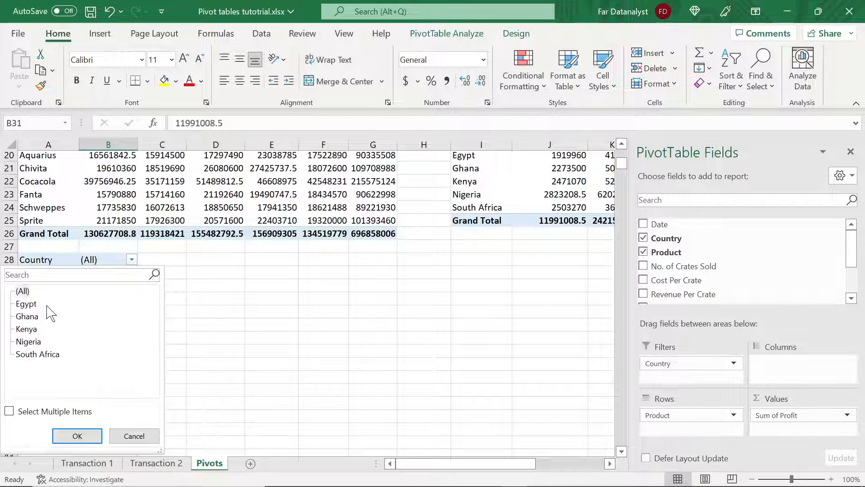
left_click(9, 412)
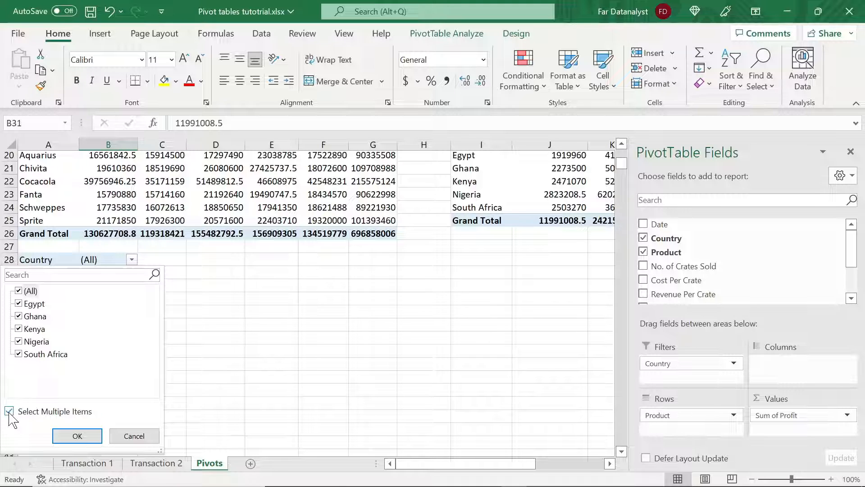
left_click(18, 291)
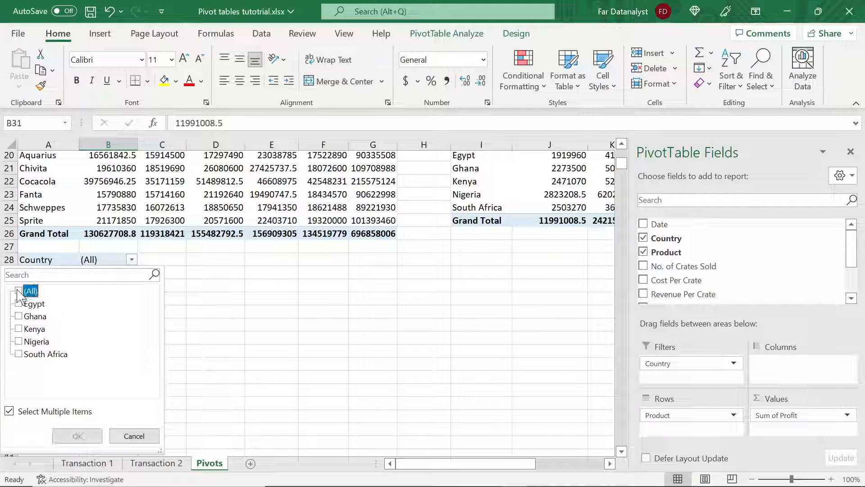
left_click(19, 304)
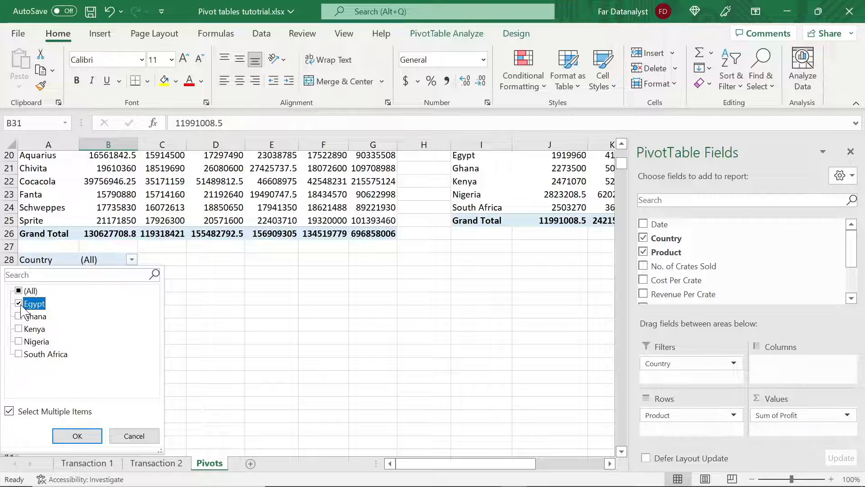
left_click(89, 436)
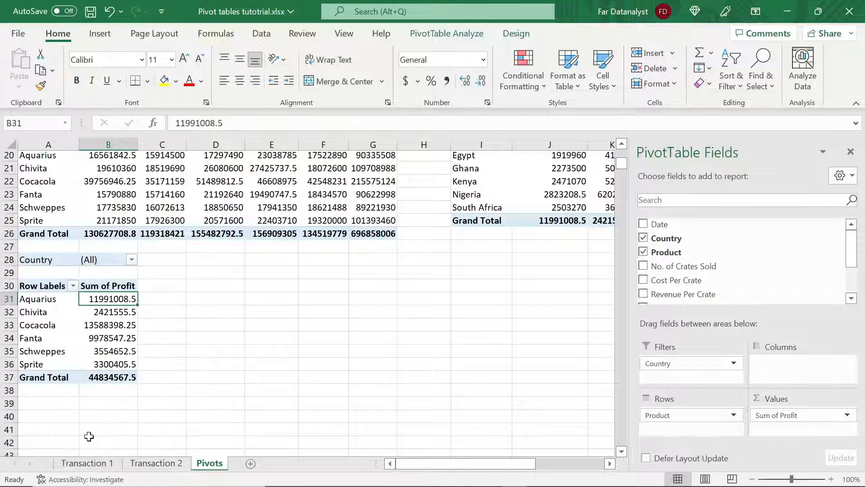
left_click(109, 316)
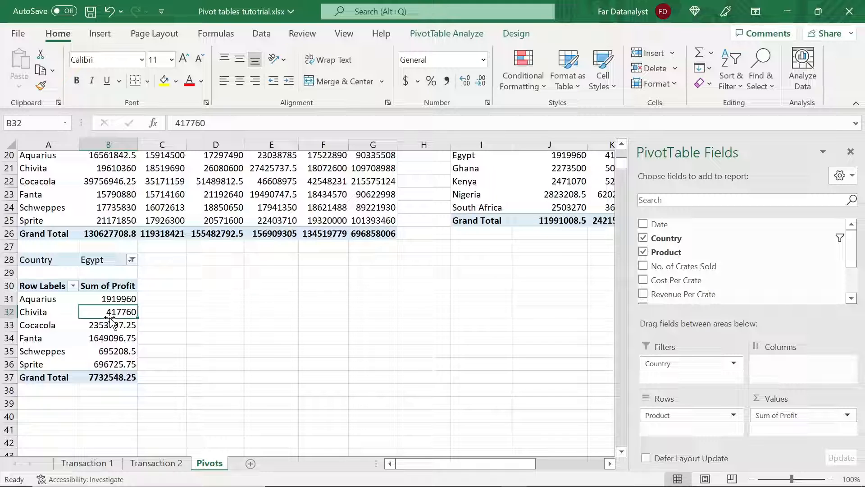
- Add Nigeria to the Country report filter of the PivotTable at A30 and check the Aquarius profit figure
left_click(131, 259)
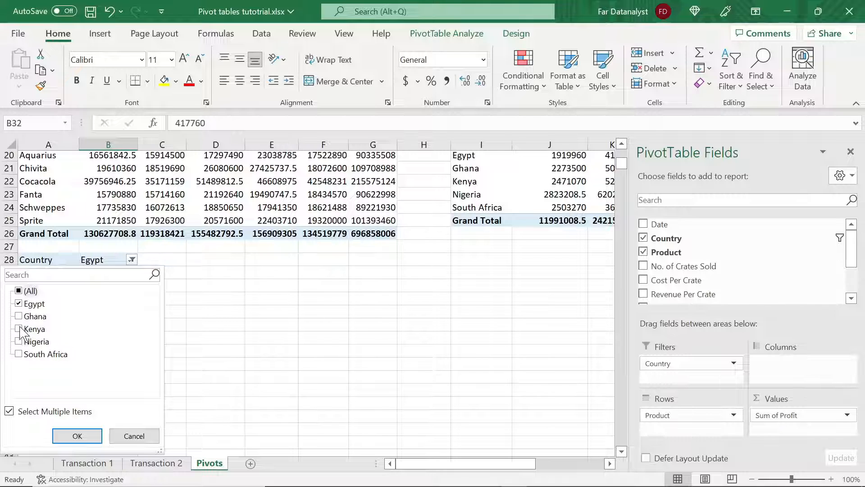
left_click(19, 341)
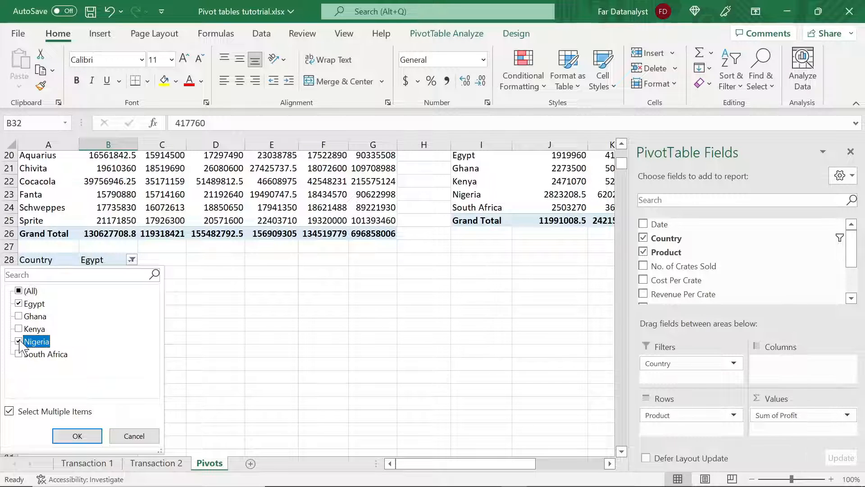
left_click(76, 436)
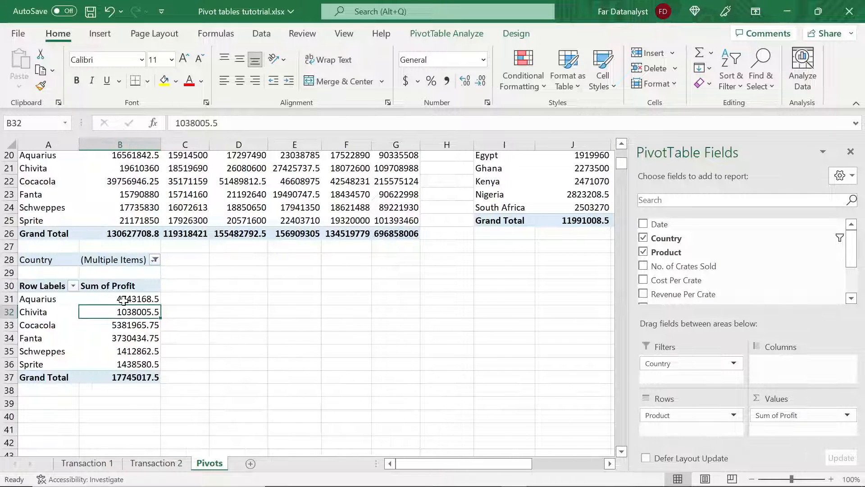
left_click(123, 301)
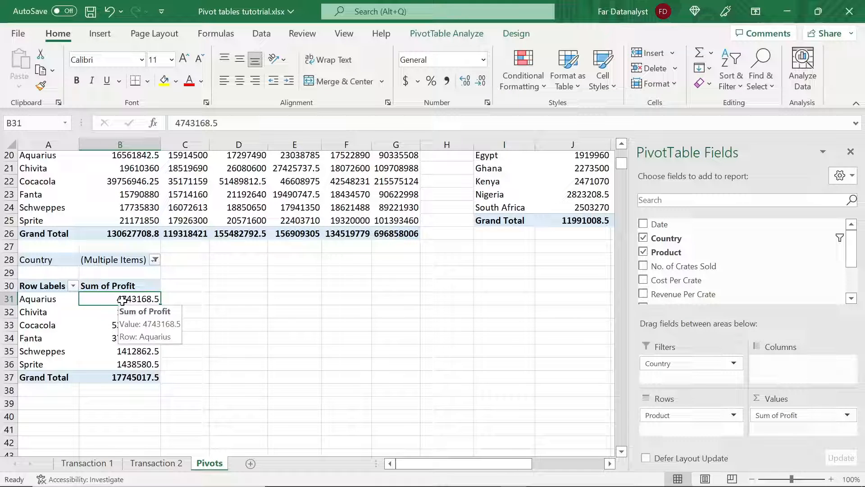
left_click(58, 300)
left_click(105, 301)
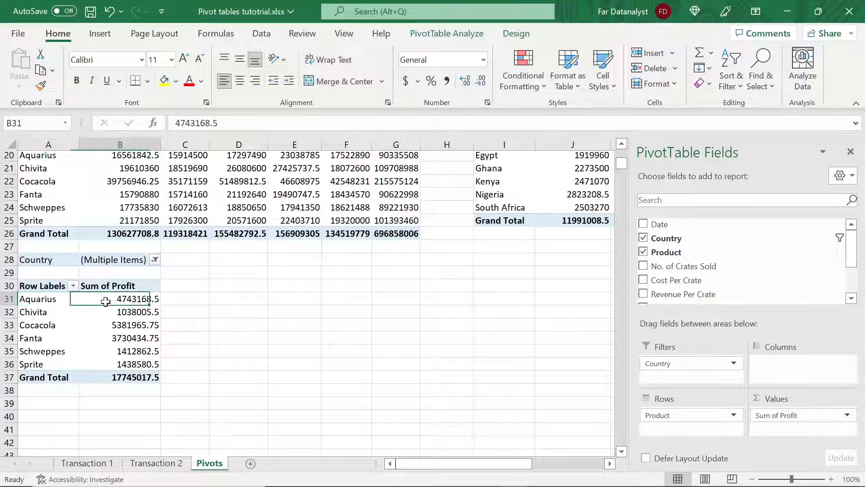
mouse_move(105, 301)
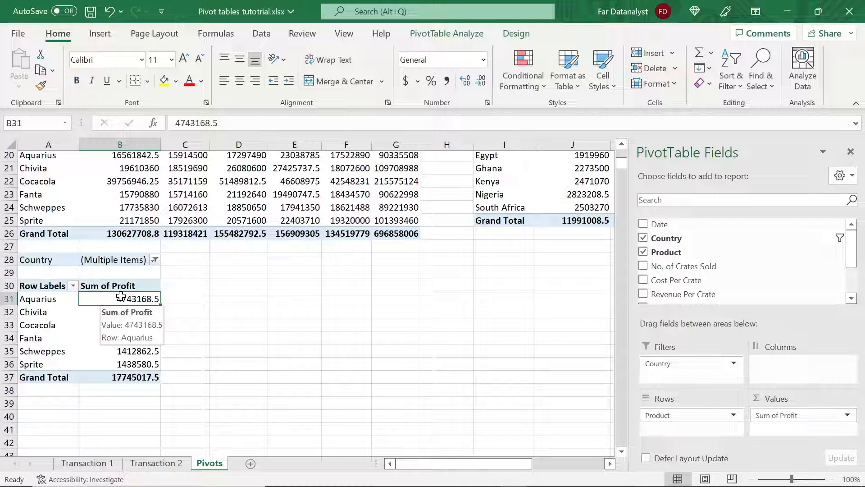
- Filter the row labels of the PivotTable at A30 to show only the product Chivita
left_click(141, 287)
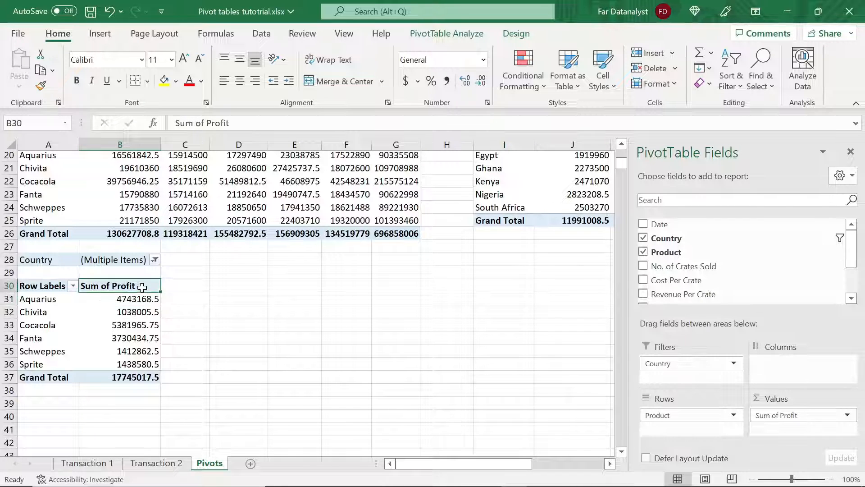
left_click(53, 284)
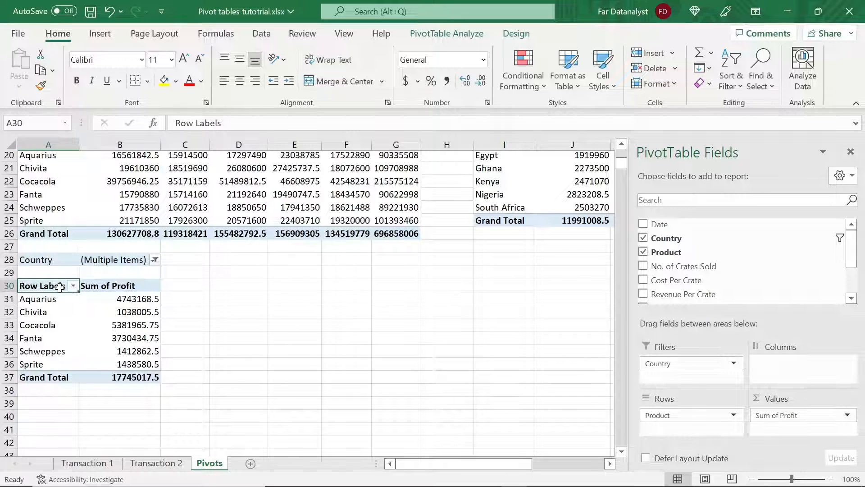
left_click(73, 287)
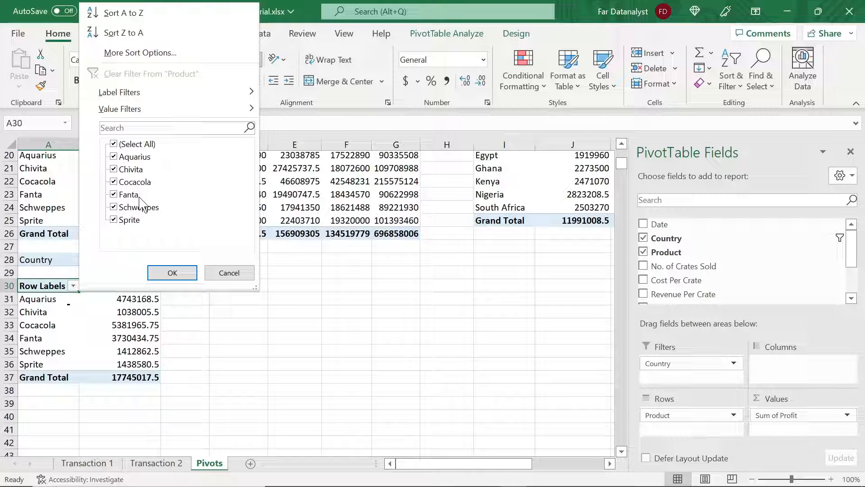
left_click(114, 144)
left_click(114, 169)
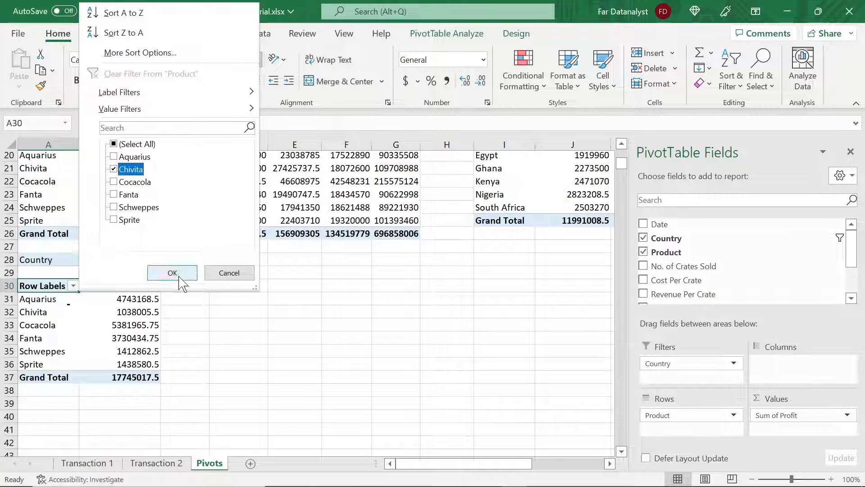
left_click(175, 275)
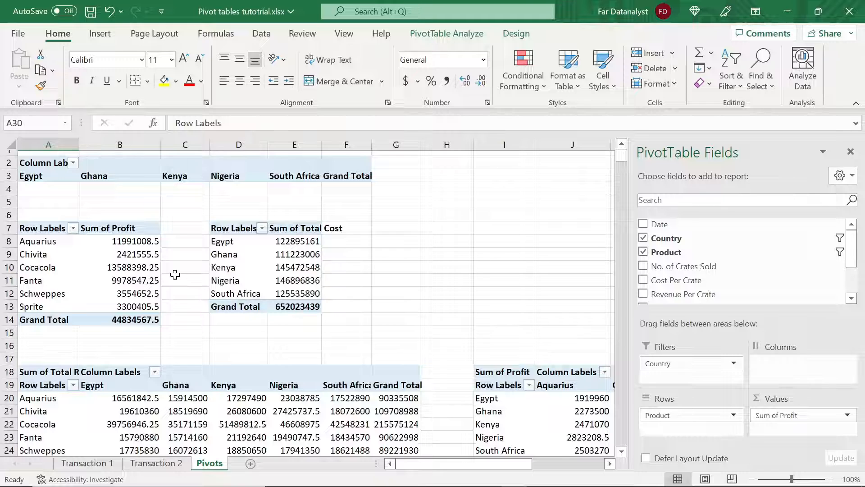
- Filter the column labels of the Sum of Total Revenue PivotTable at A18 to show only Ghana
scroll(174, 275, "down", 3)
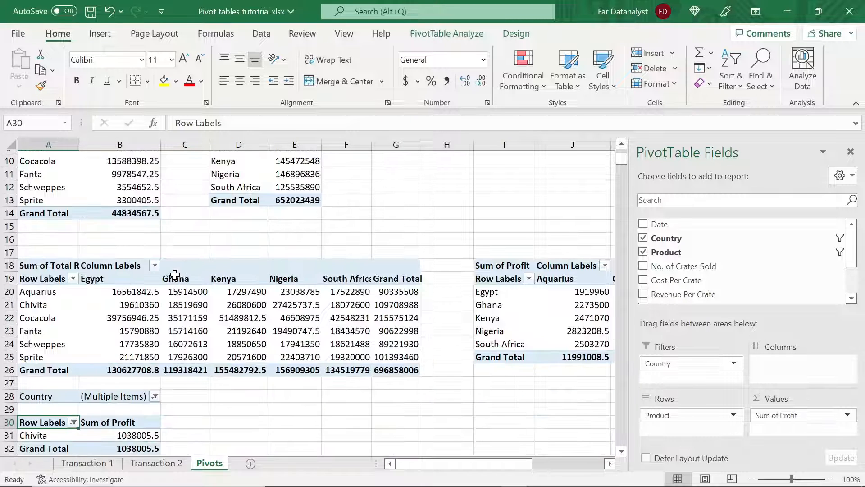
left_click(150, 318)
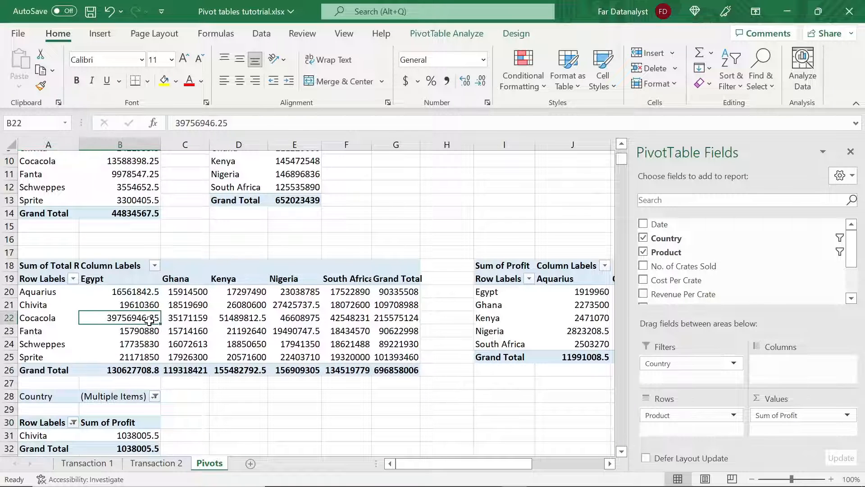
left_click(110, 266)
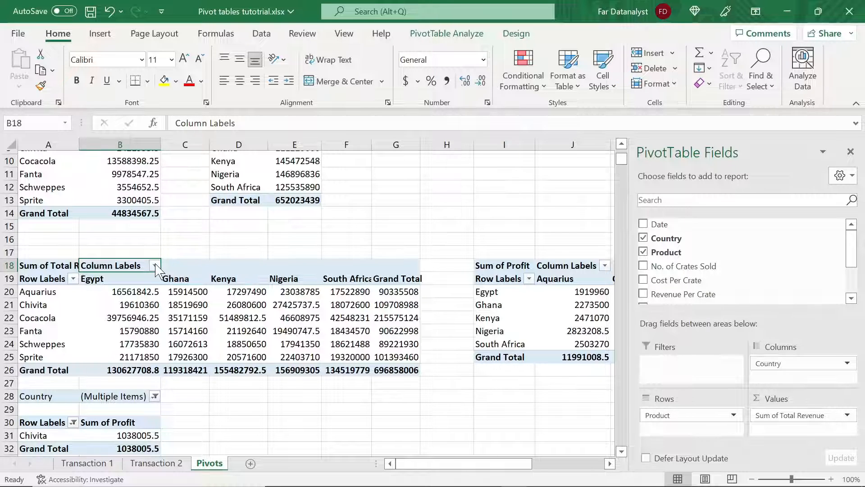
left_click(154, 266)
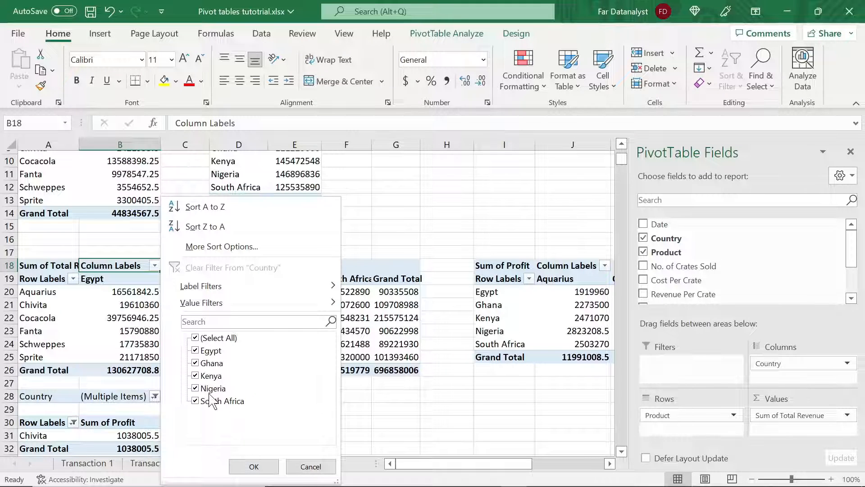
left_click(197, 339)
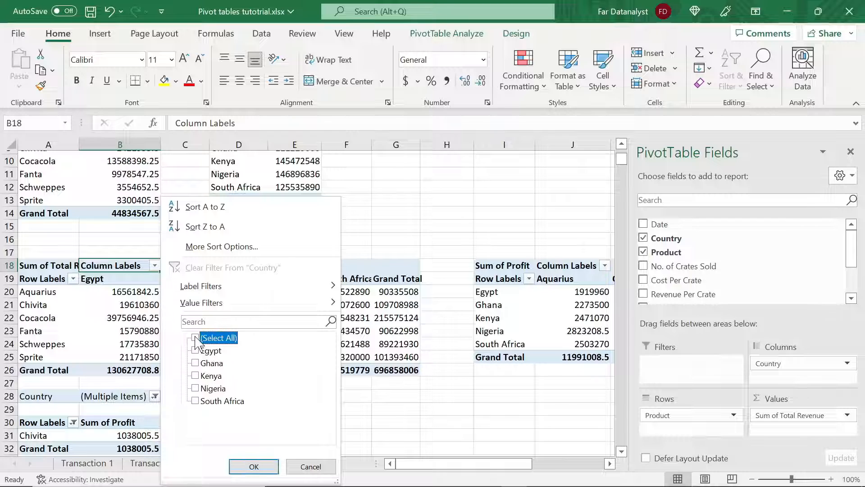
left_click(195, 363)
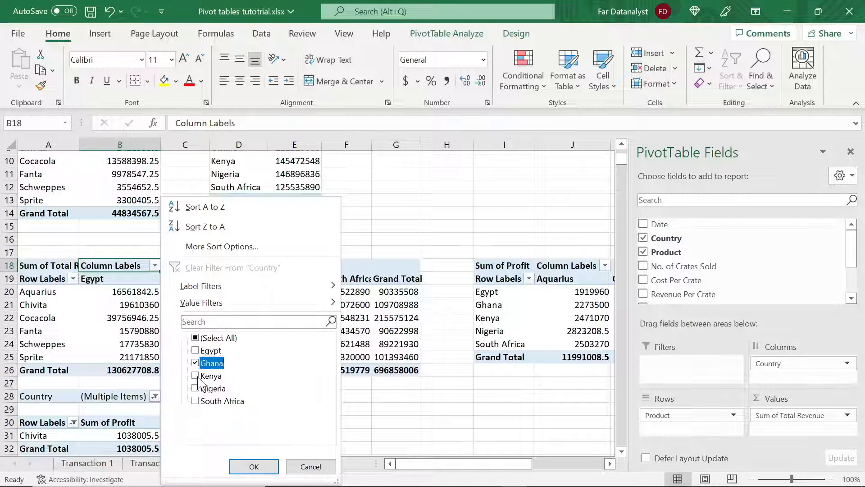
left_click(255, 471)
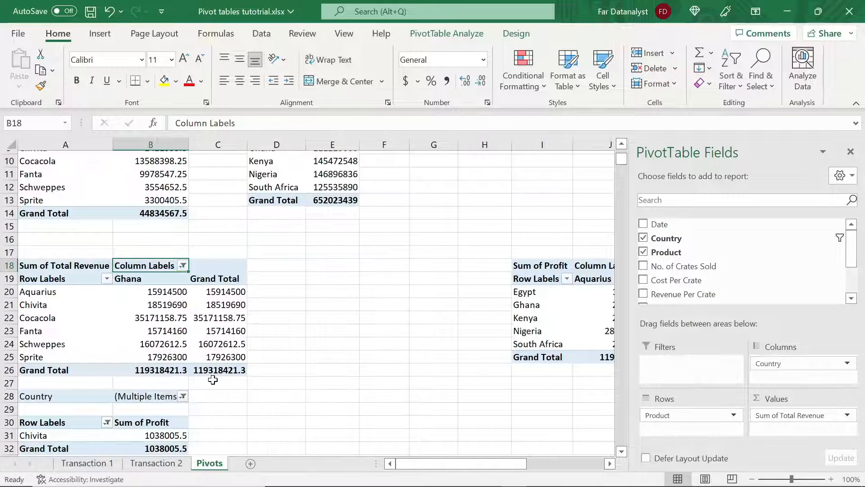
- Close the PivotTable field list and look over the filtered PivotTables on the sheet
left_click(175, 304)
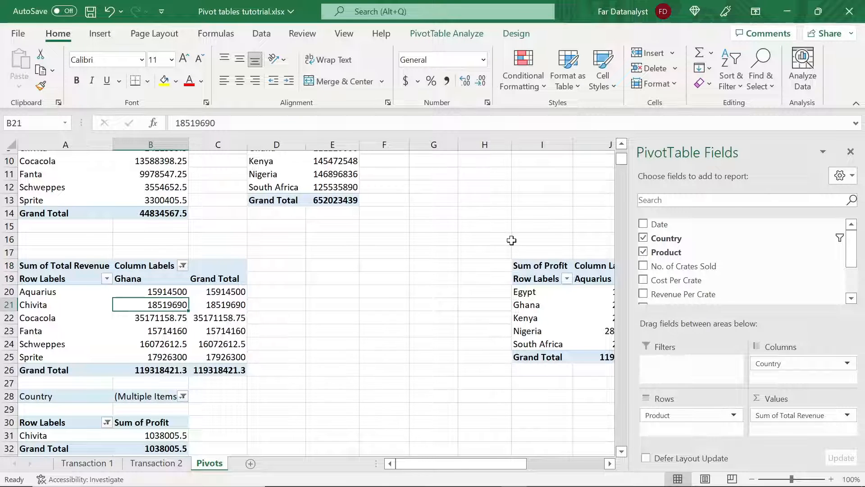
left_click(850, 151)
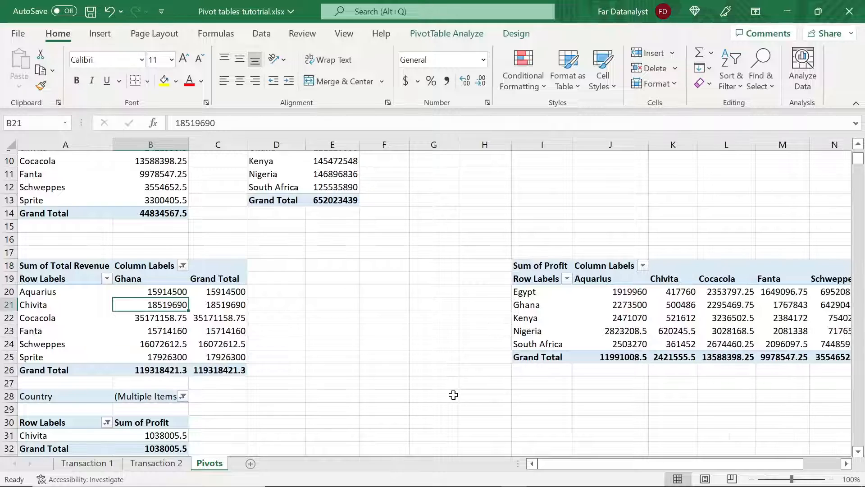
scroll(454, 395, "down", 5)
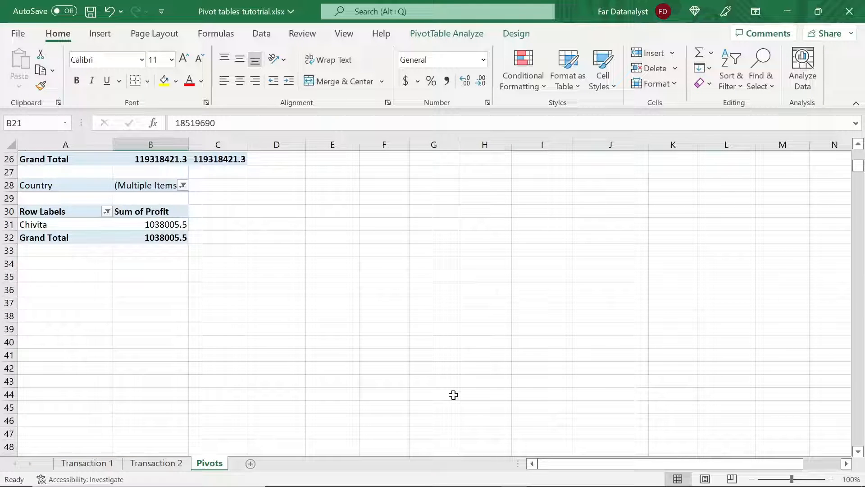
scroll(453, 395, "up", 5)
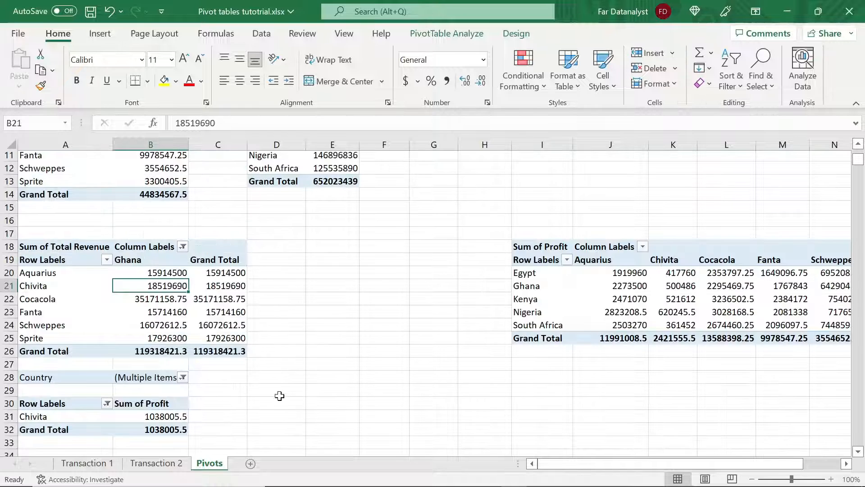
- Undo the Ghana column filter and the Chivita row filter
key("ctrl+Up")
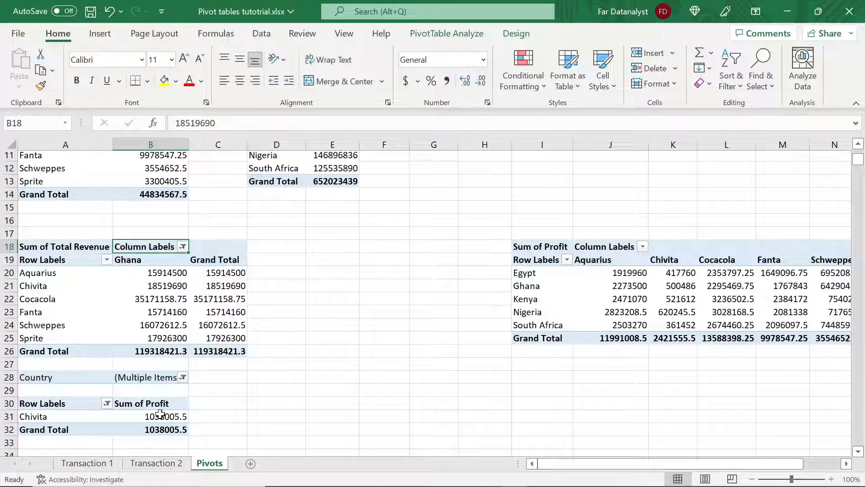
key("ctrl+z")
key("ctrl+z")
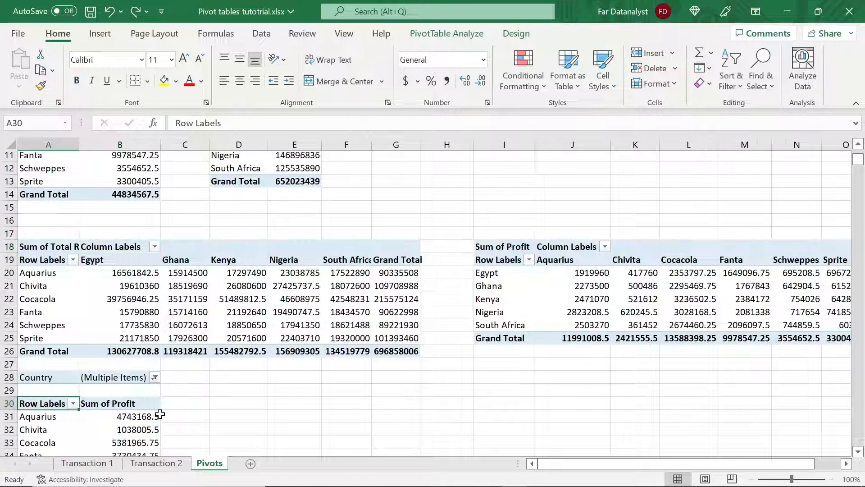
- Show the field list for the PivotTable at A30 and move Country from Filters to Rows, above Product
scroll(153, 405, "down", 2)
left_click(124, 350)
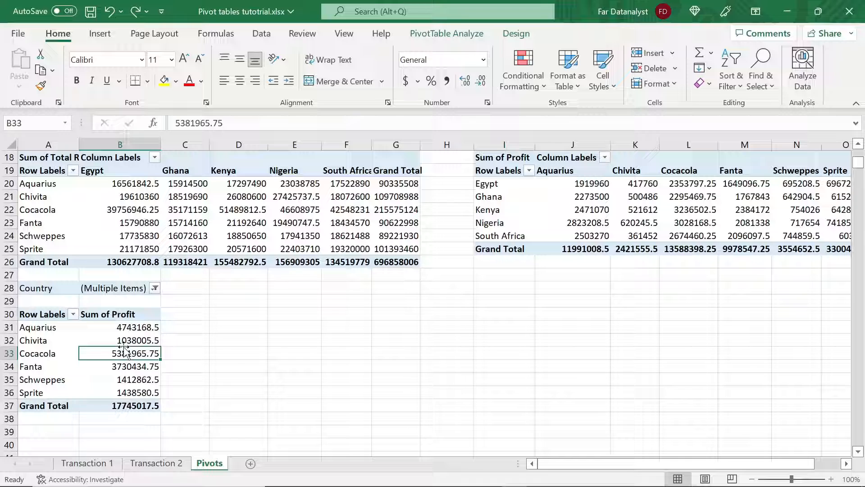
left_click(128, 339)
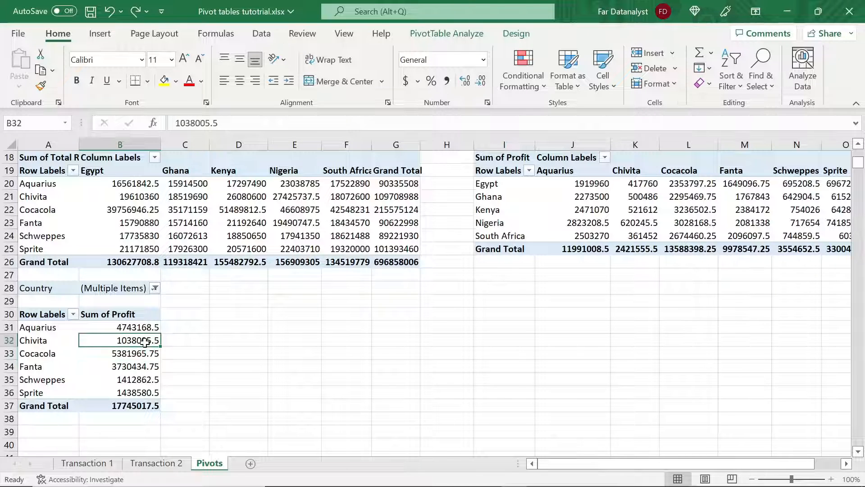
left_click(141, 353)
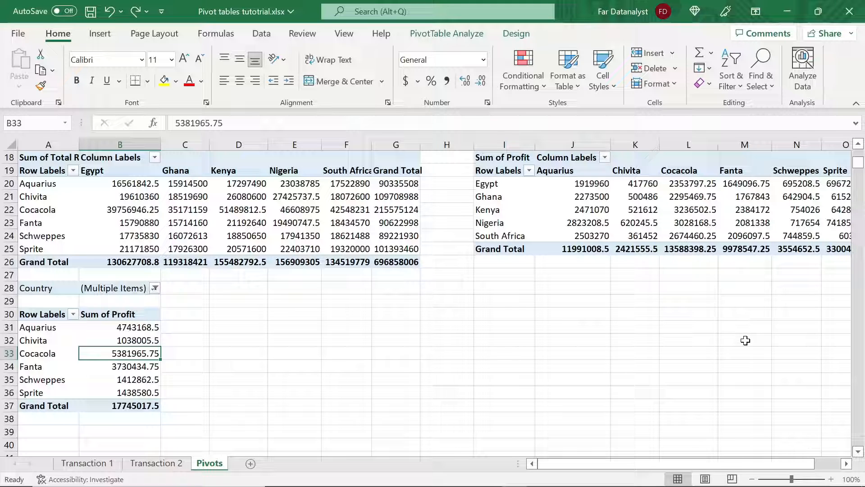
left_click(142, 342)
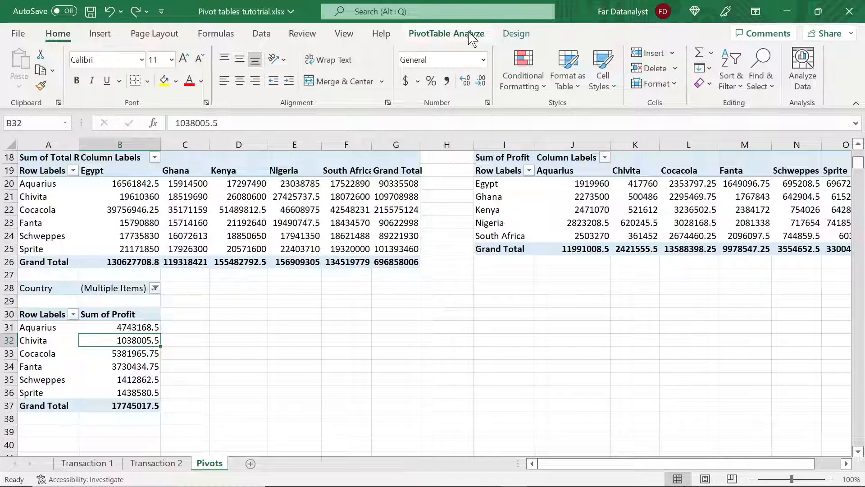
left_click(440, 36)
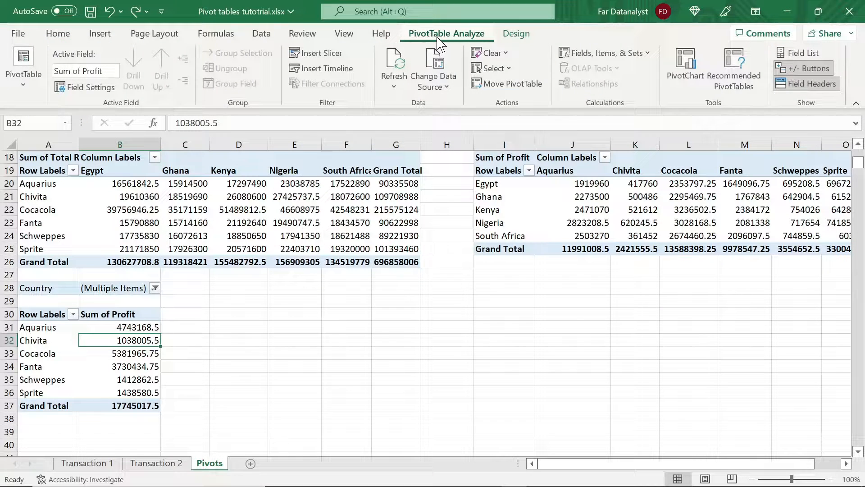
left_click(796, 58)
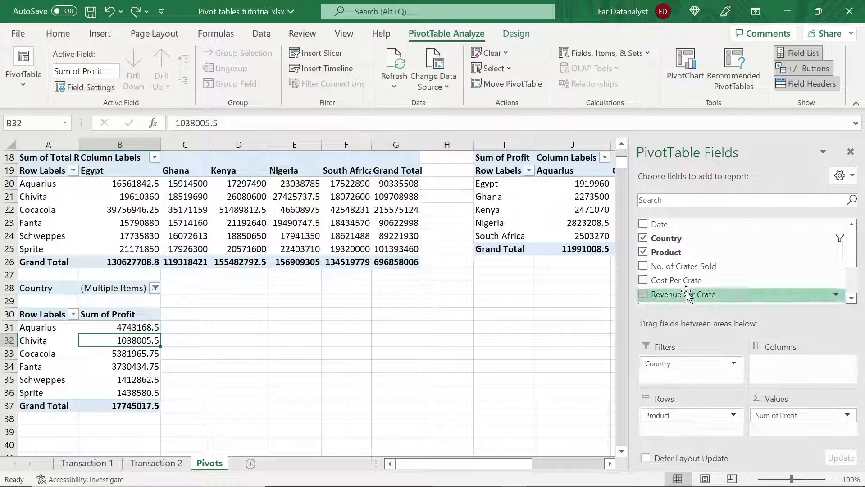
left_click_drag(676, 238, 683, 410)
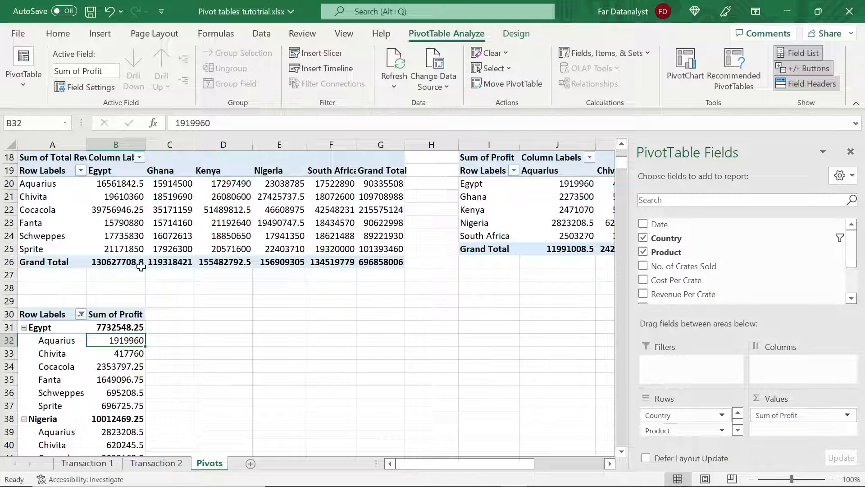
- Examine how the products and their profits are nested under each country in the PivotTable at A30
left_click(62, 355)
key("Down")
key("Down")
key("Down")
key("Down")
key("Down")
key("Down")
key("Down")
key("Down")
key("Down")
key("Down")
key("Down")
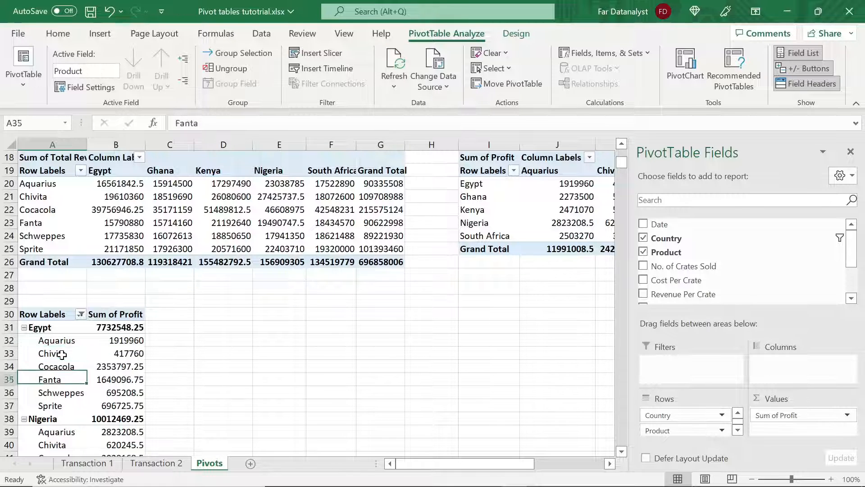
key("Down")
key("Down")
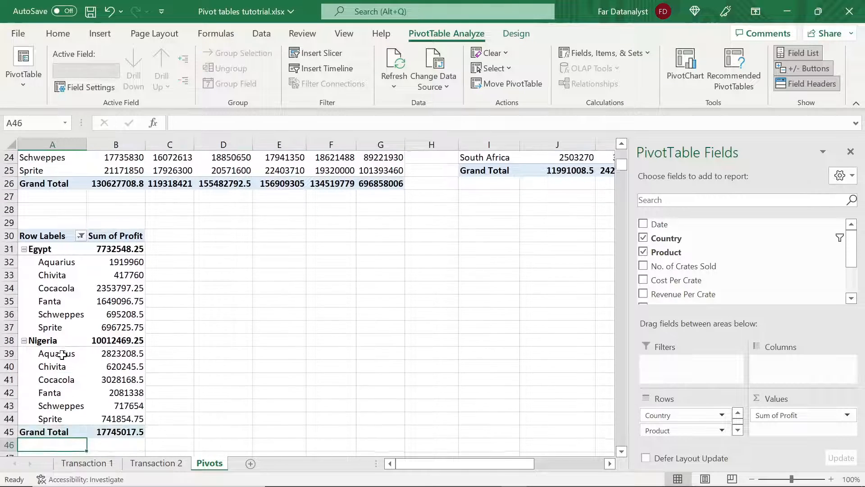
left_click(40, 248)
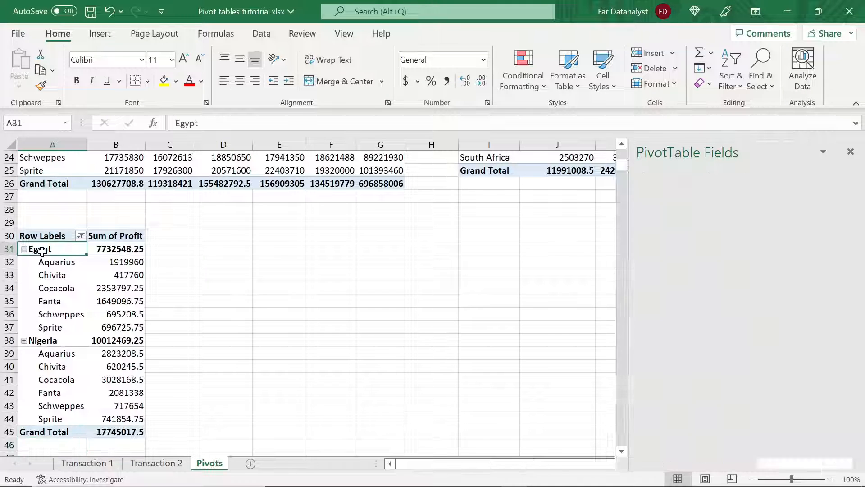
left_click(104, 247)
left_click(45, 249)
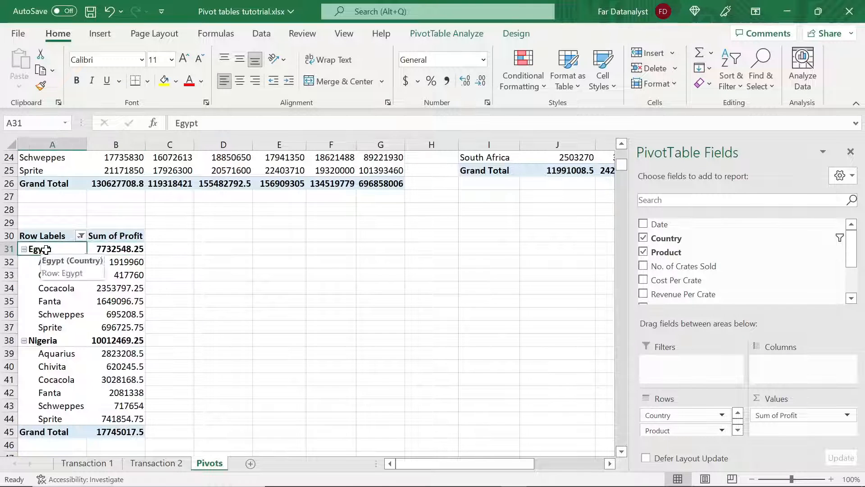
left_click(54, 262)
key("shift+Down")
key("shift+Down")
key("shift+Down")
key("shift+Down")
key("shift+Down")
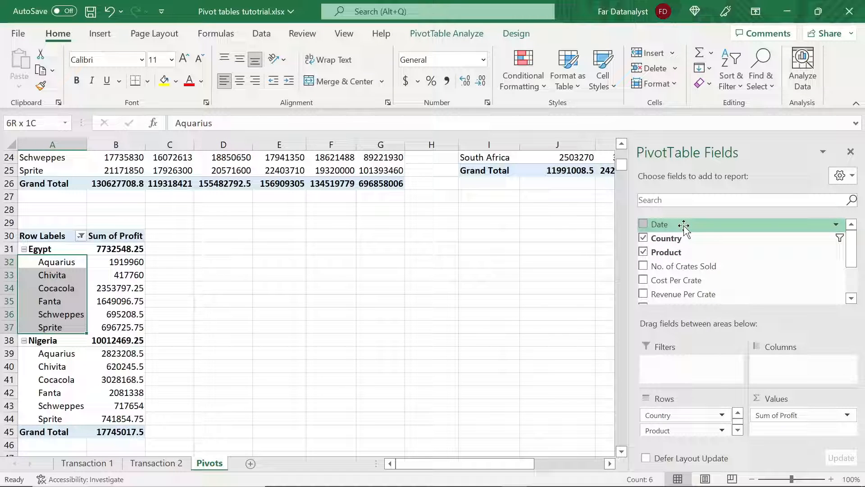
- Add the Date field to Rows beneath Product in the PivotTable at A30 and check Aquarius's year rows
left_click_drag(683, 224, 684, 435)
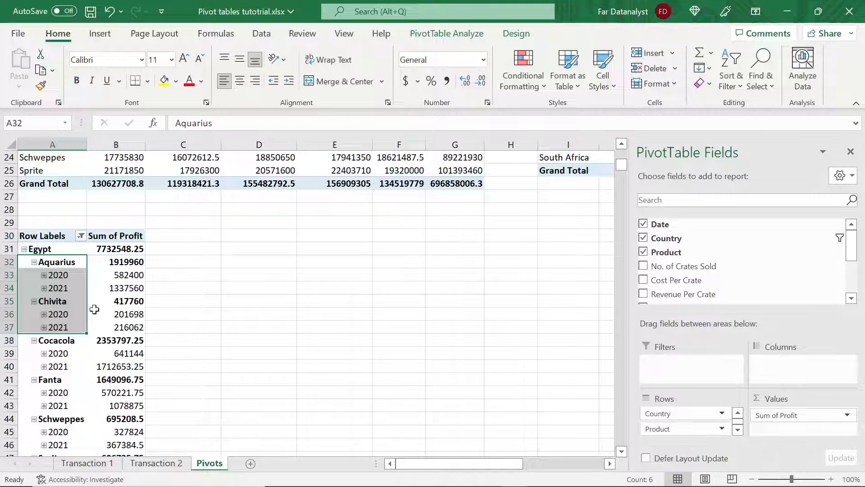
left_click(70, 278)
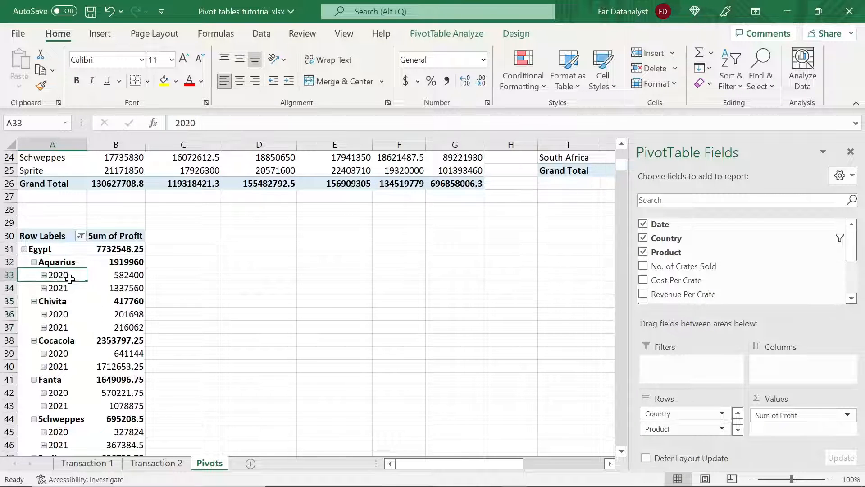
left_click(58, 289)
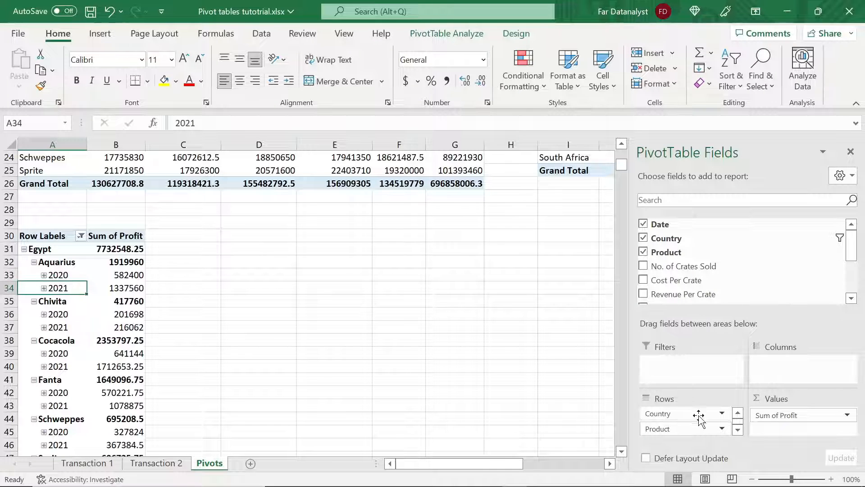
- Look through all the fields in the Rows area, including the date groupings
left_click(738, 430)
left_click(738, 430)
left_click(738, 430)
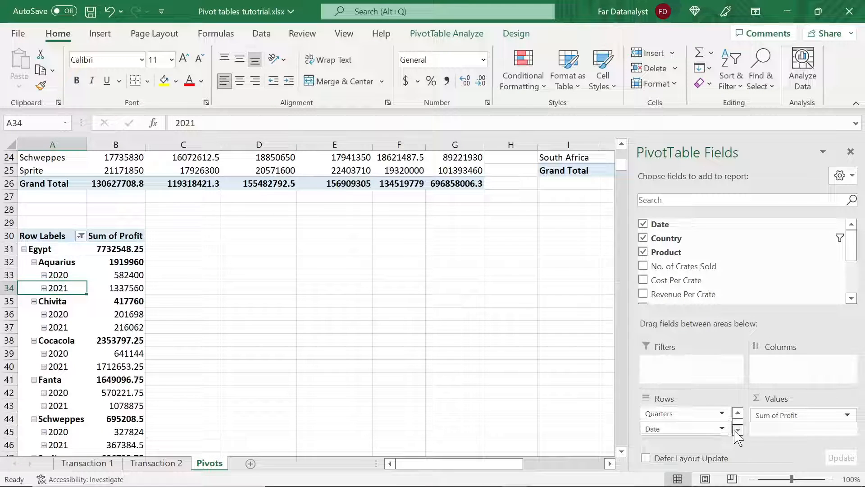
left_click(738, 413)
left_click(738, 413)
left_click(738, 413)
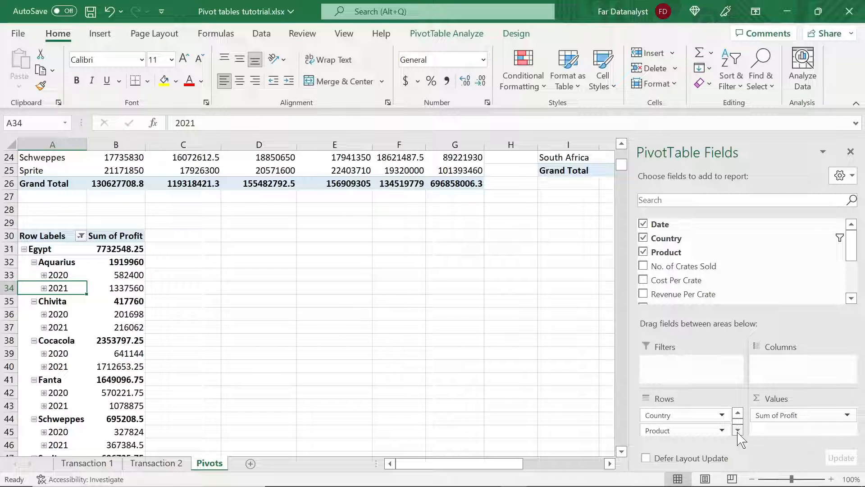
left_click(738, 430)
left_click(738, 430)
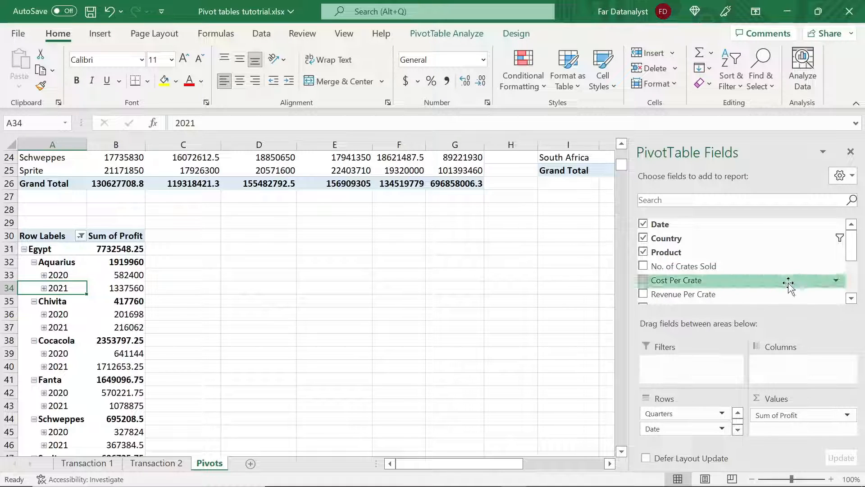
- Set the field list layout to Areas Section Only (2 by 2) and place Quarters below Date in Rows
left_click(852, 182)
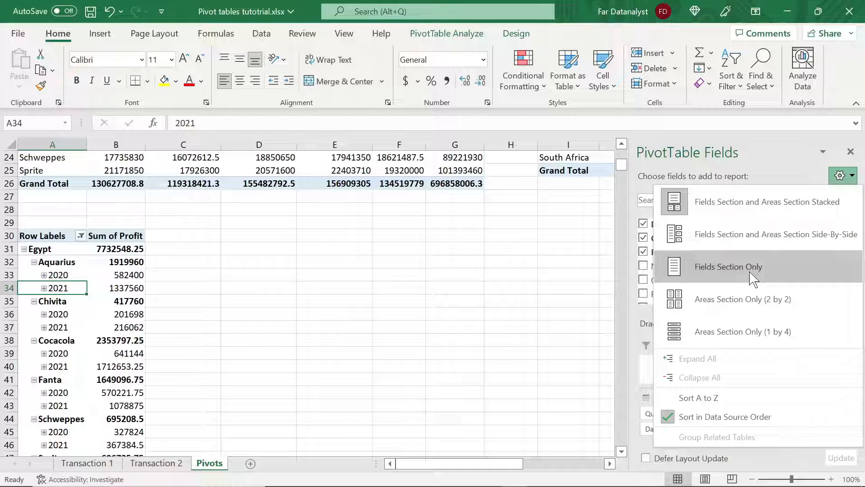
left_click(692, 300)
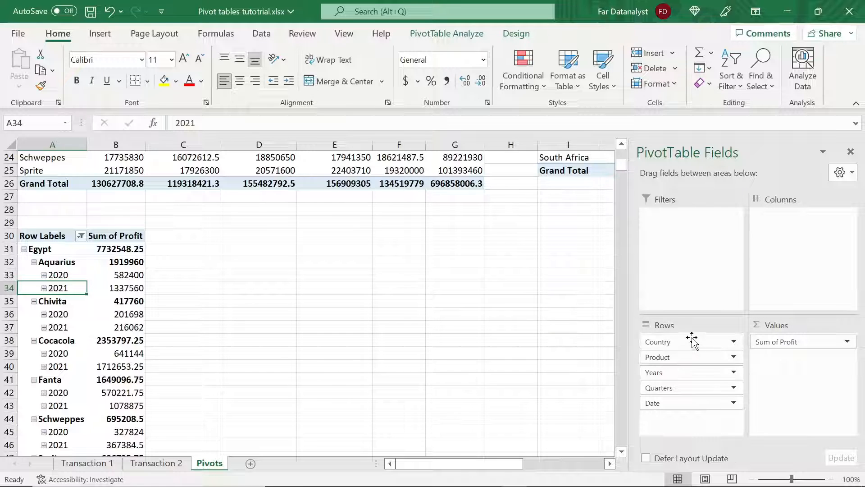
left_click_drag(682, 393, 684, 408)
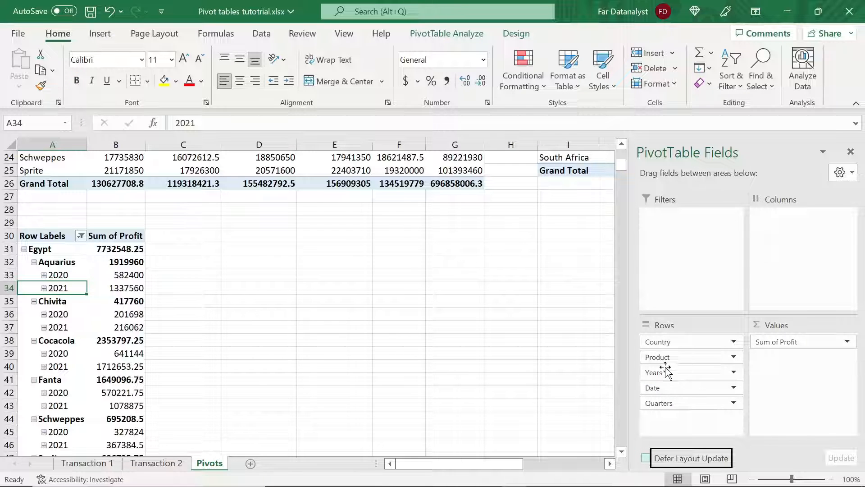
- Place Product above Country in Rows and check the yearly profits under Aquarius
left_click(673, 356)
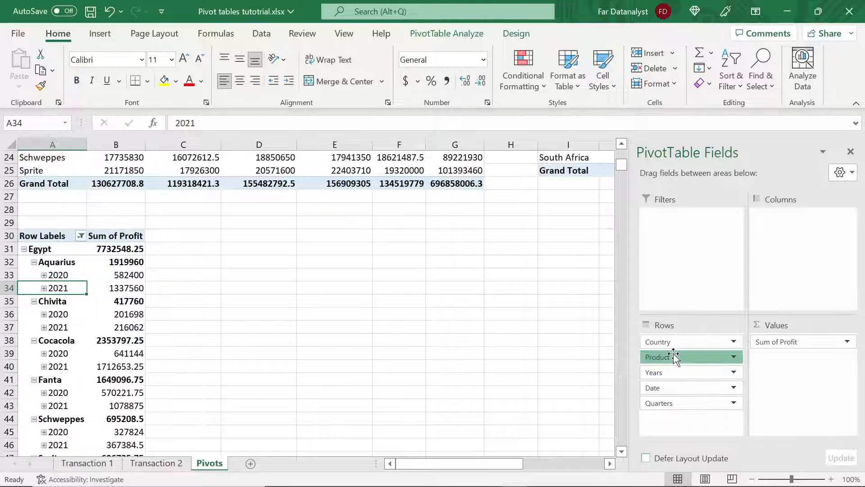
left_click_drag(674, 356, 677, 345)
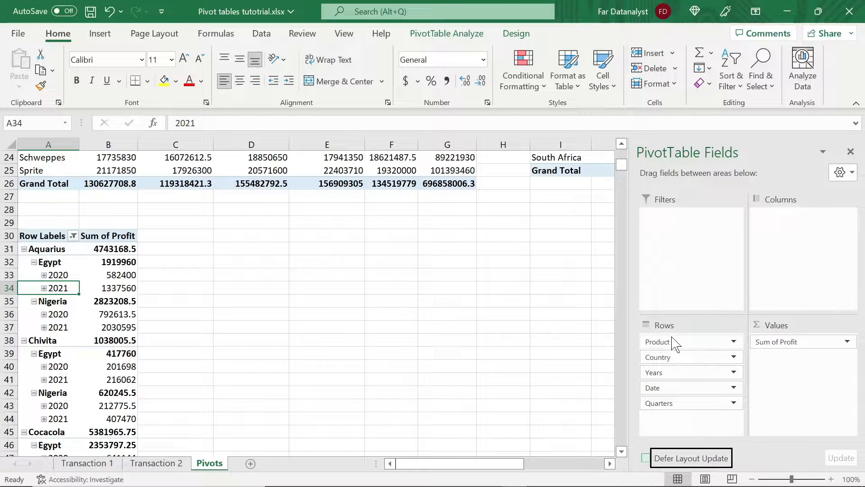
left_click(100, 276)
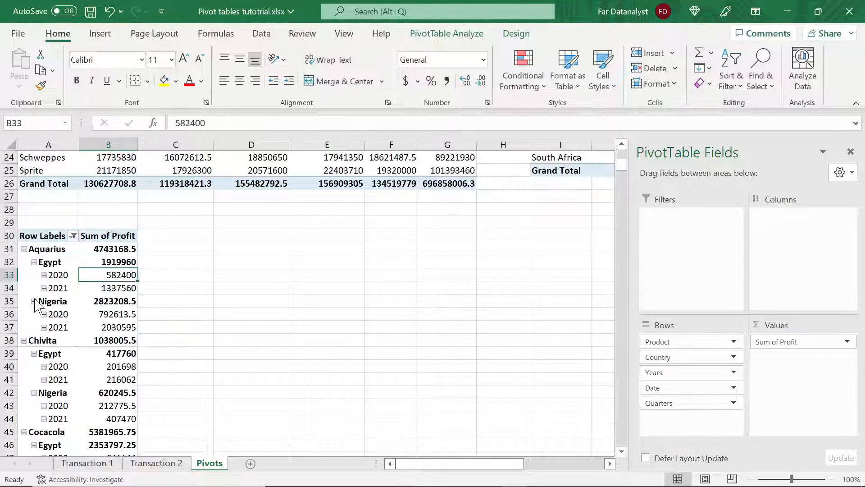
left_click(53, 314)
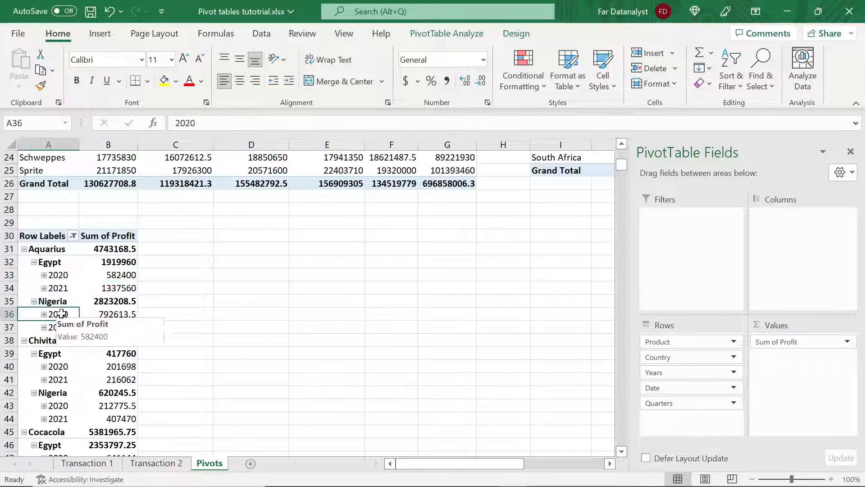
- Try the field list layouts Fields Section and Areas Section Side-By-Side, Fields Section Only, and Areas Section Only (2 by 2)
left_click(852, 173)
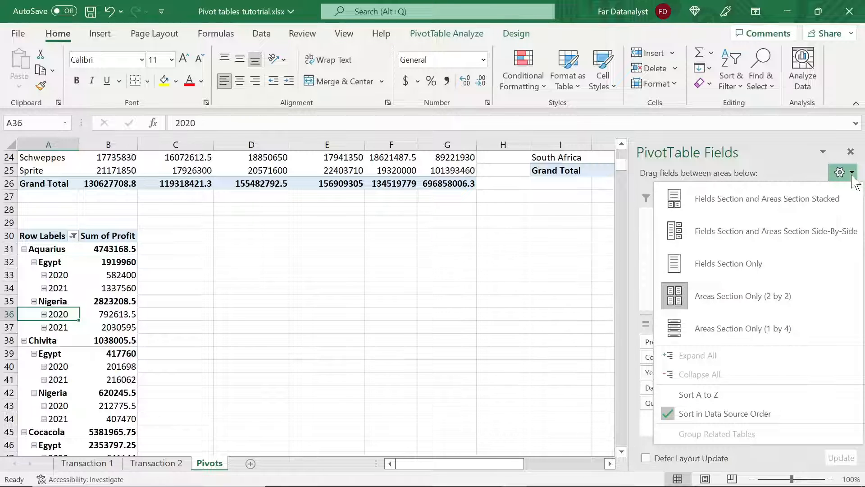
left_click(712, 233)
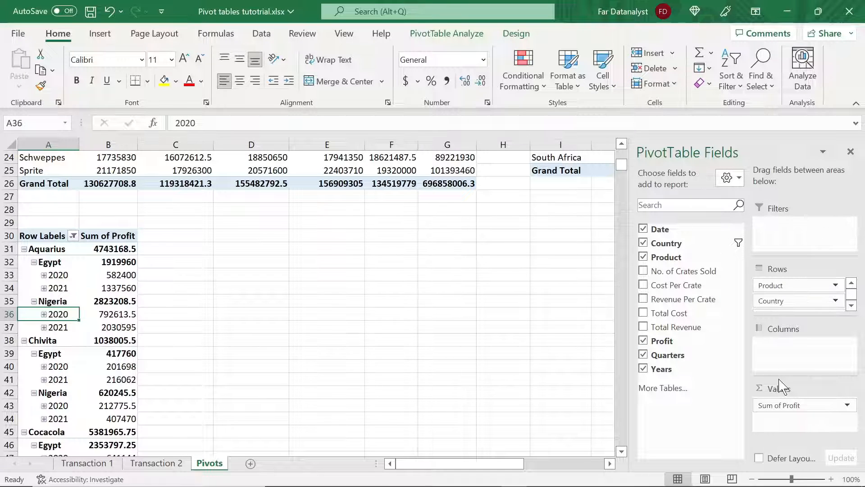
left_click(729, 179)
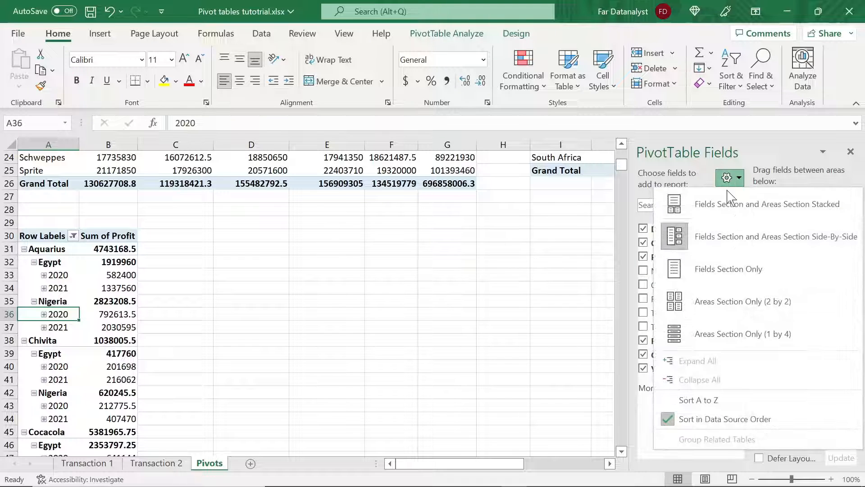
left_click(708, 270)
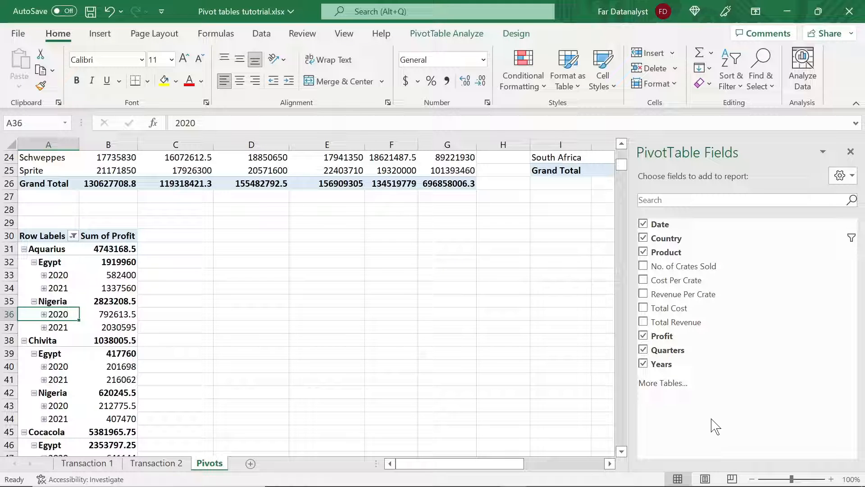
left_click(846, 178)
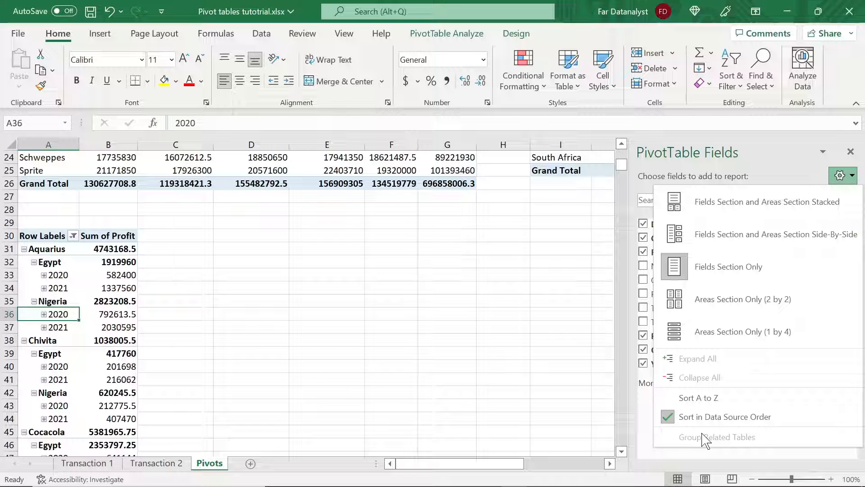
left_click(746, 300)
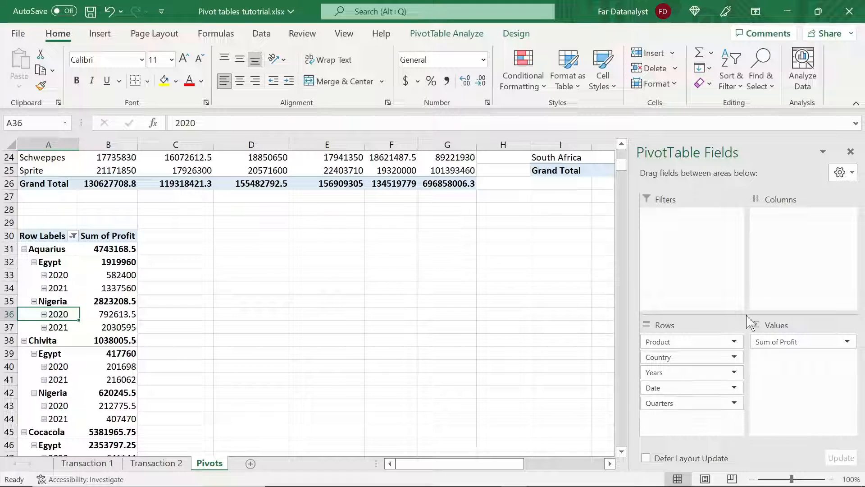
- Set the field list layout to Fields Section and Areas Section Stacked, and hide the field list
left_click(841, 174)
left_click(771, 90)
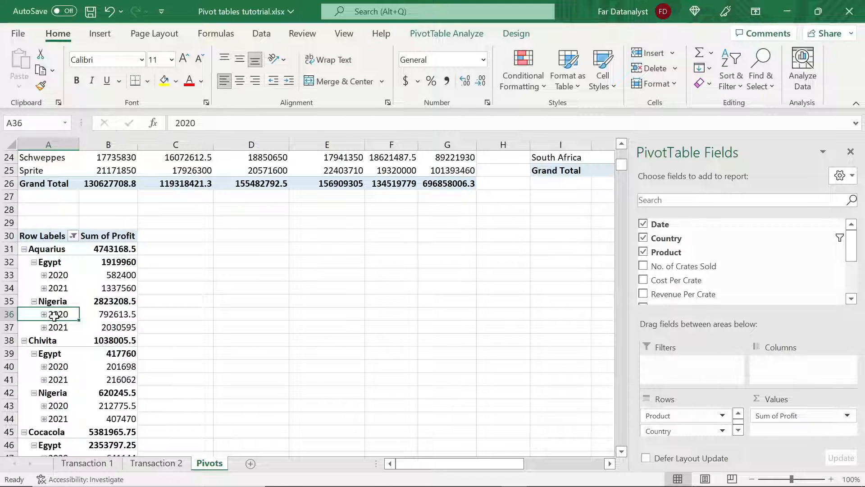
left_click(66, 299)
left_click(95, 287)
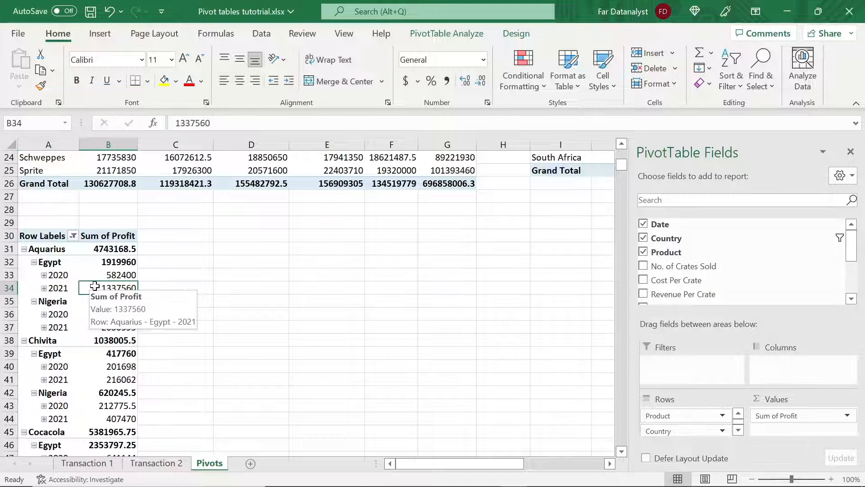
left_click(428, 35)
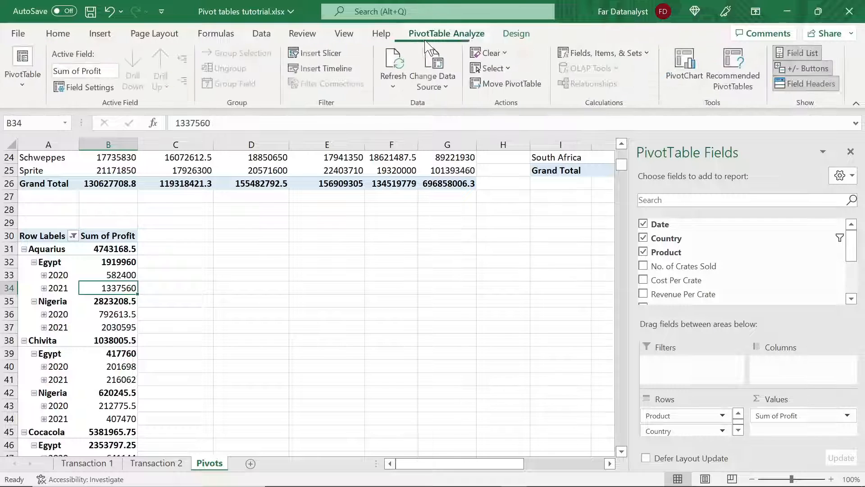
left_click(809, 55)
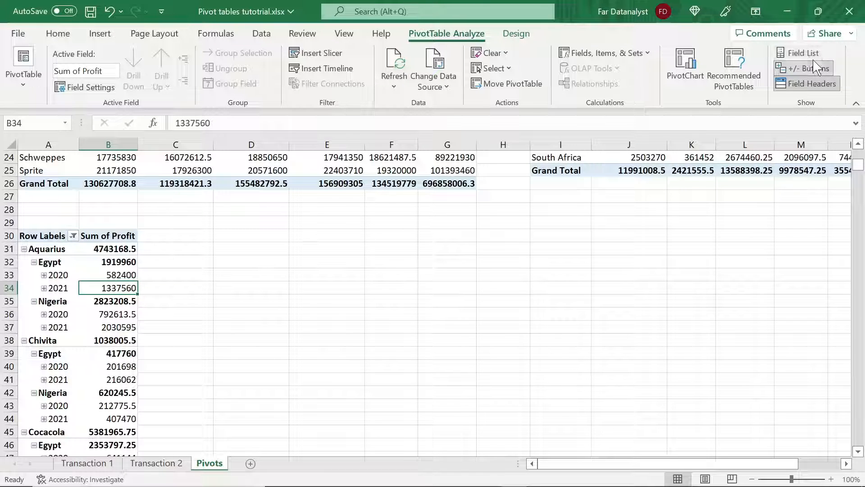
- Show the PivotTable field list, and expand and collapse the 2020 item under Egypt in Aquarius
left_click(812, 54)
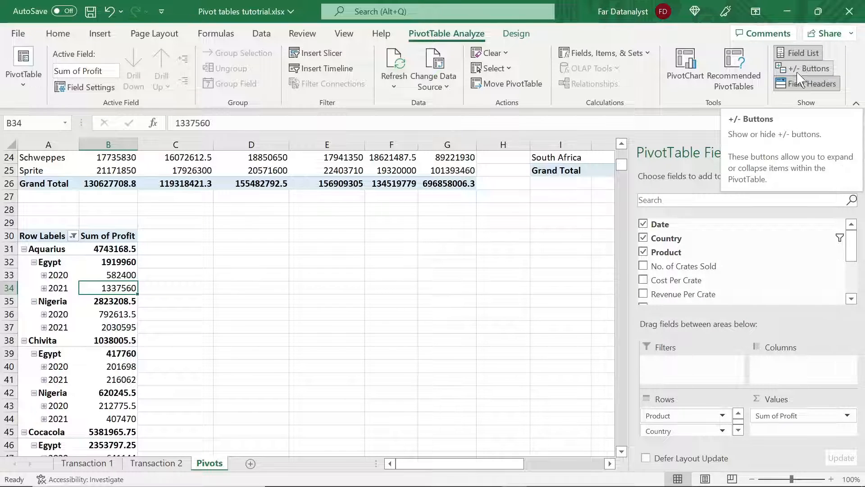
left_click(45, 276)
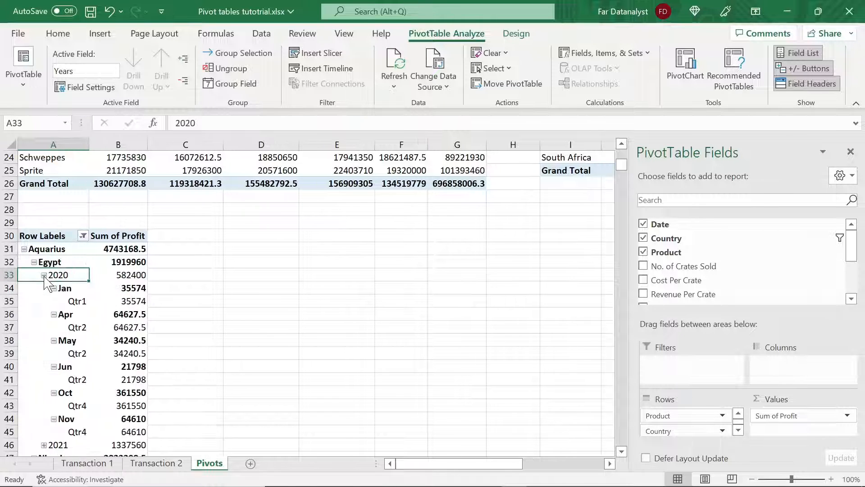
left_click(44, 276)
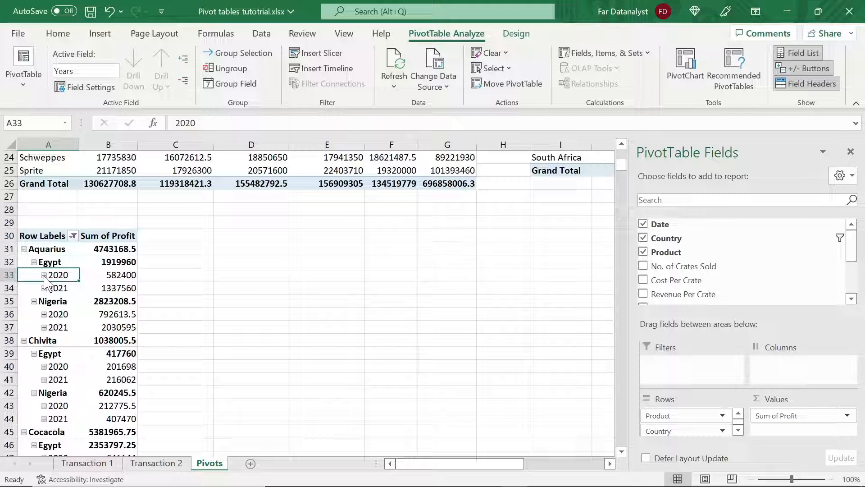
- Collapse and re-expand the Aquarius group, and hide the pivot table's expand/collapse (+/-) buttons
left_click(24, 250)
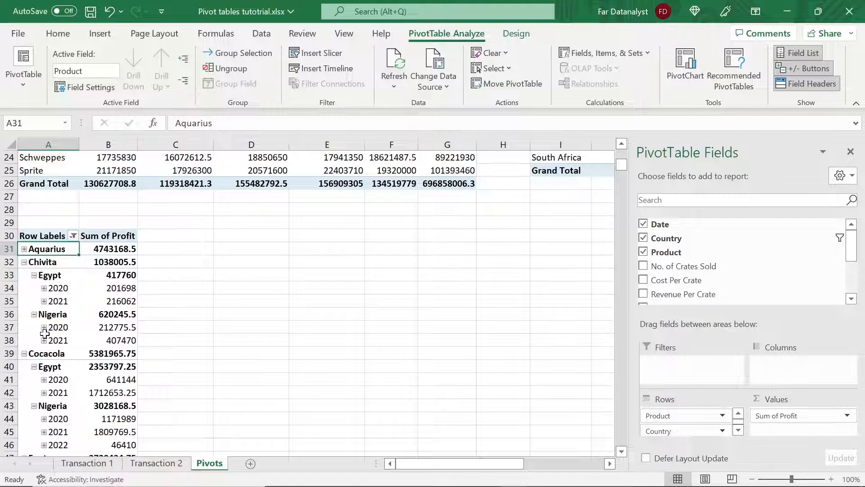
left_click(24, 249)
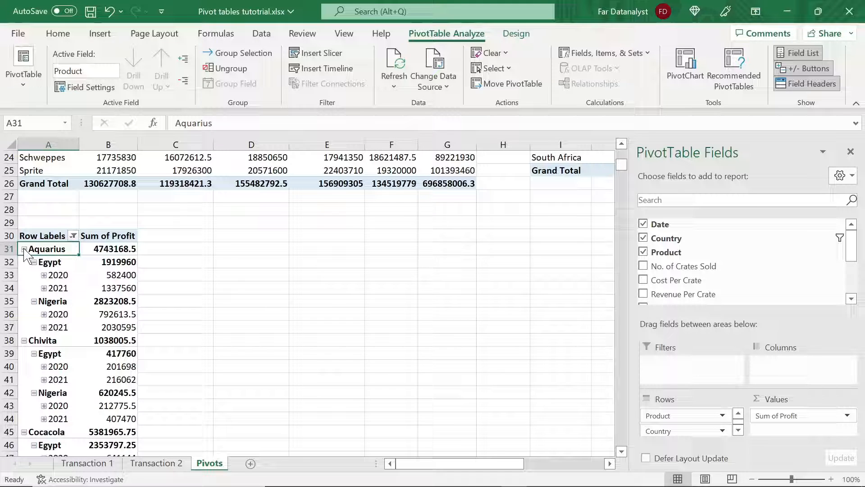
left_click(798, 70)
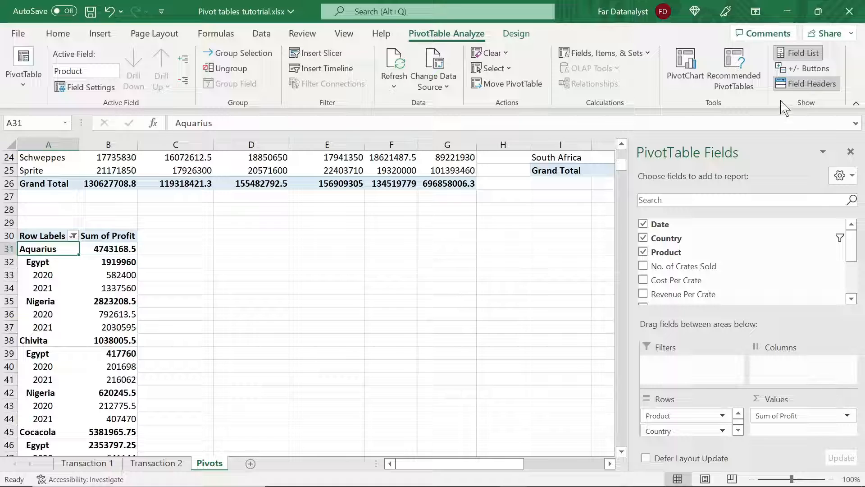
- Hide the field headers of the Sum of Profit pivot table and show them again
left_click(49, 235)
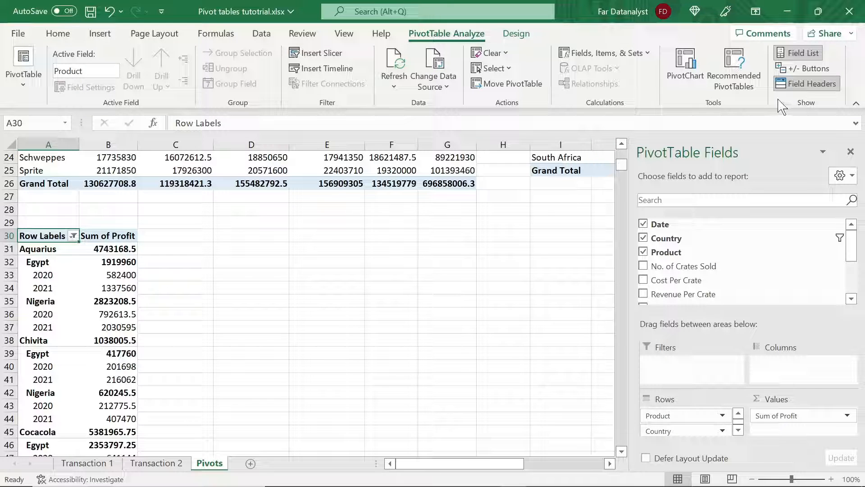
left_click(808, 85)
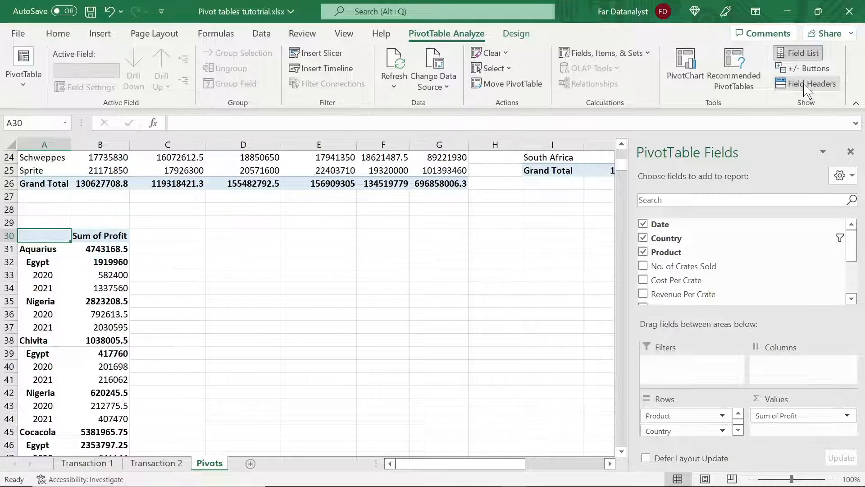
left_click(807, 85)
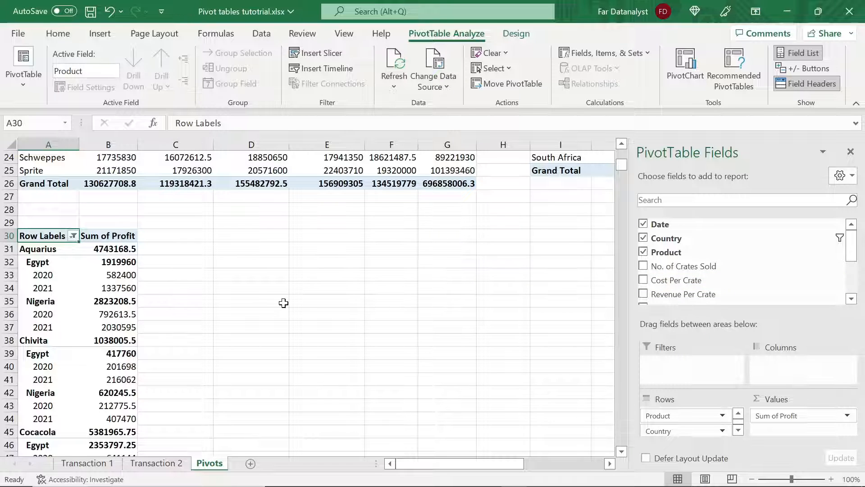
- Rename the pivot table that lists Sum of Profit by product, country and year as Profits
scroll(283, 303, "up", 4)
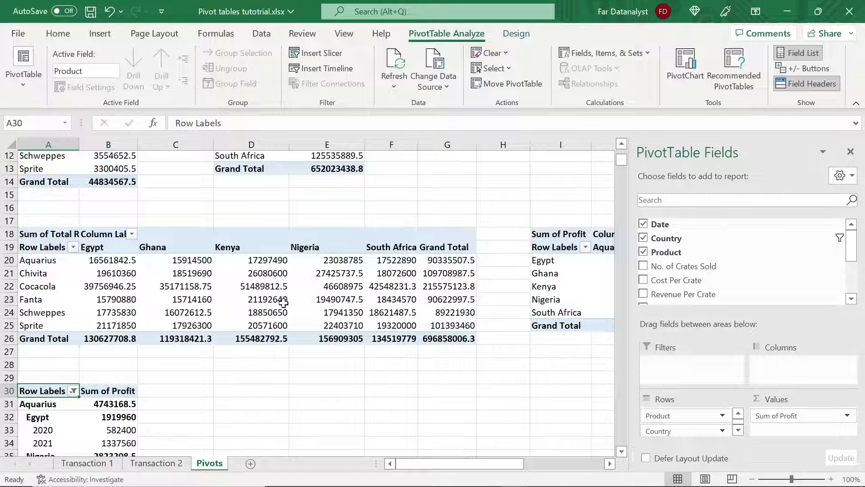
scroll(283, 302, "down", 3)
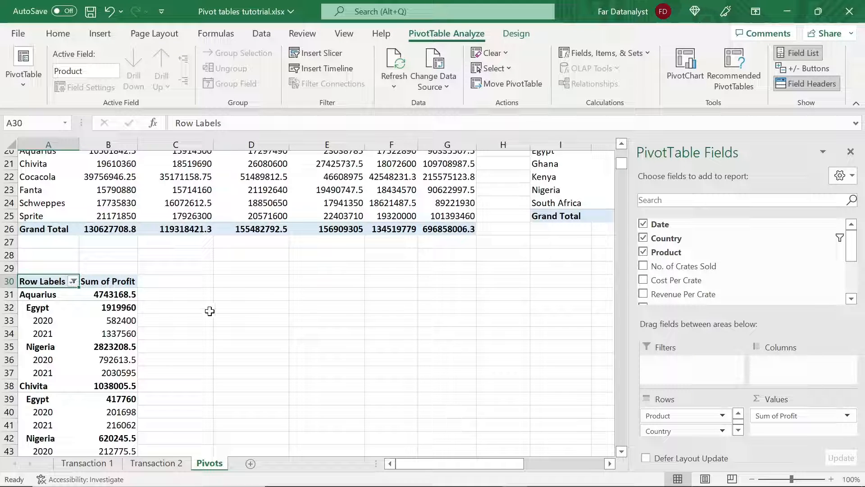
left_click(121, 334)
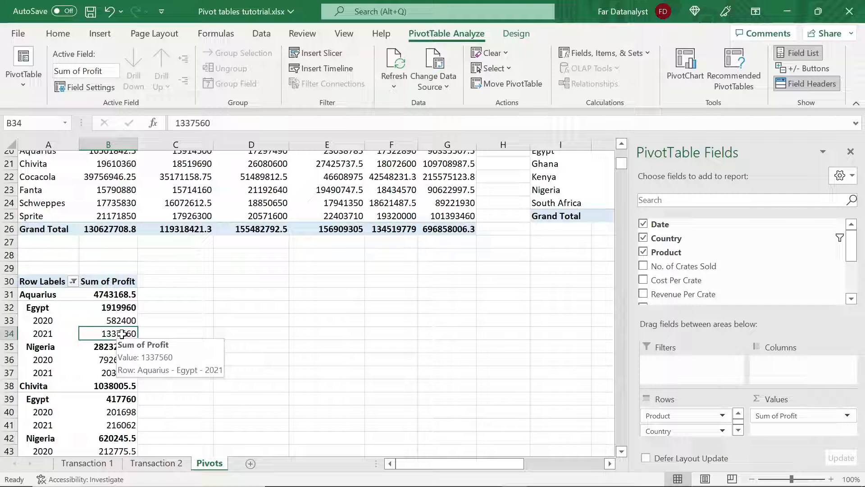
left_click(25, 87)
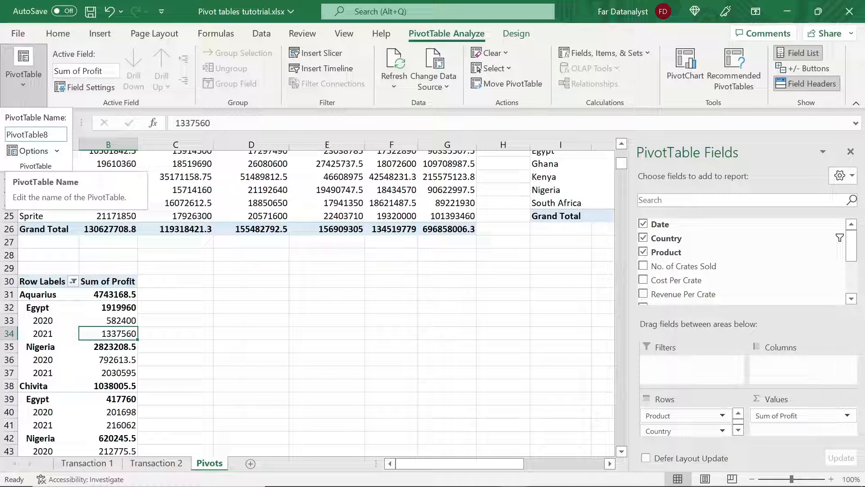
left_click(36, 134)
key("BackSpace")
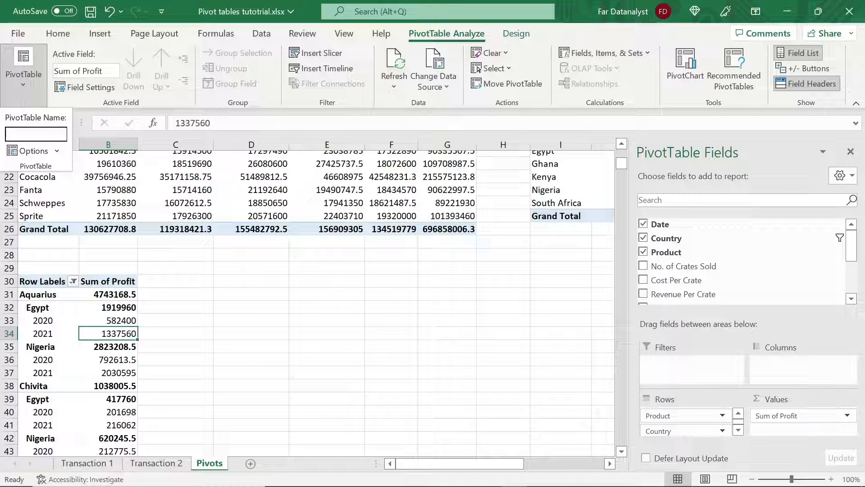
type("Profits")
key("Return")
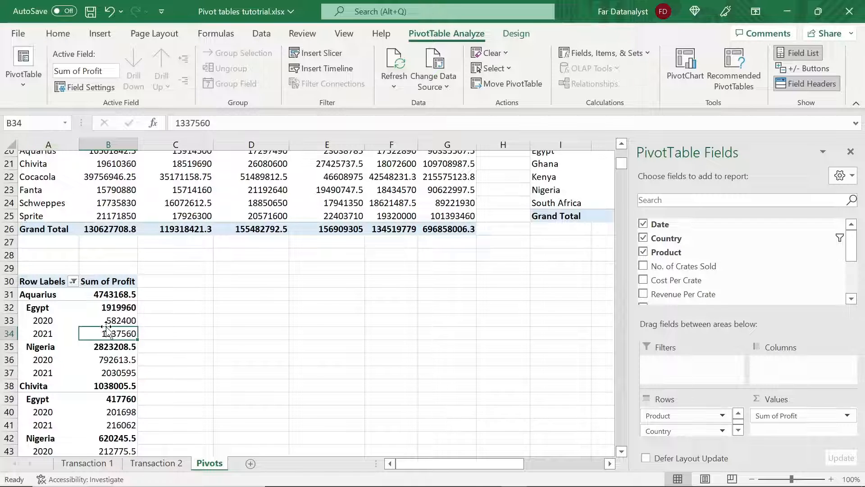
left_click_drag(106, 327, 105, 322)
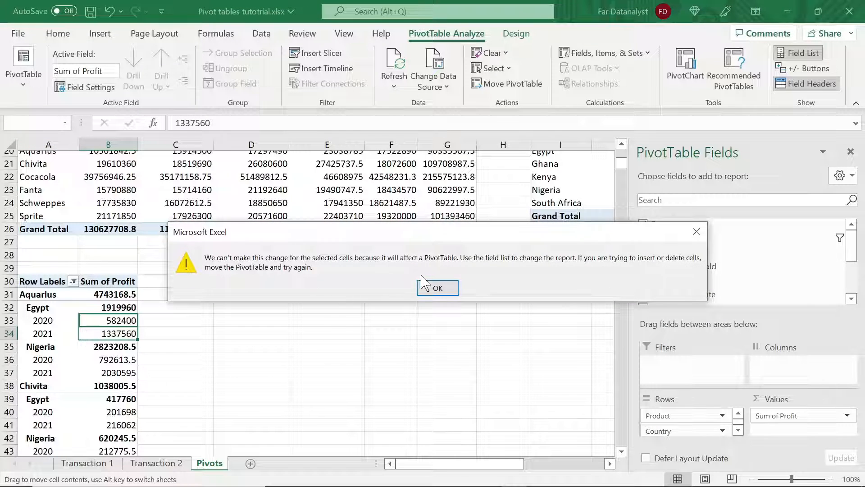
left_click(430, 287)
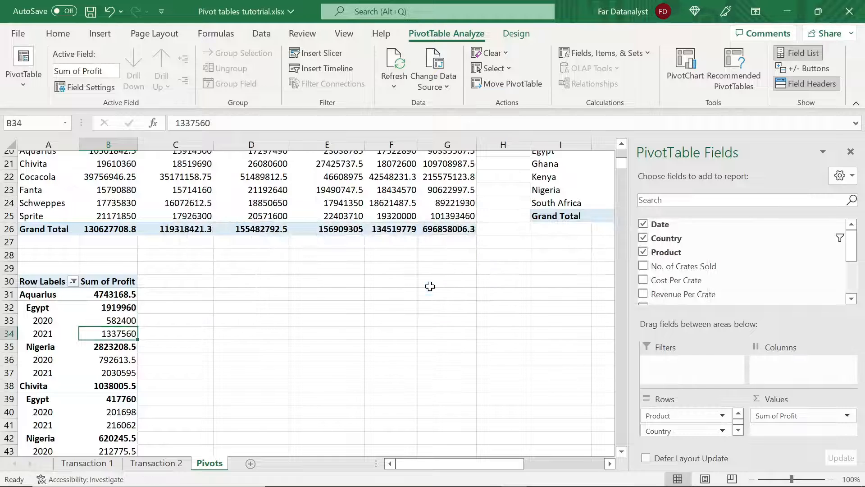